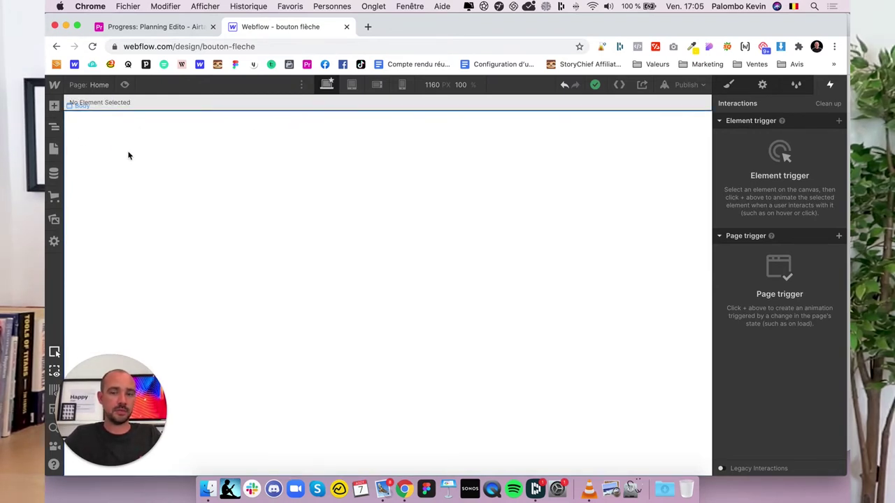
# Step: Select the Body and open the Add panel, scrolled down to the Components section
pyautogui.click(82, 137)
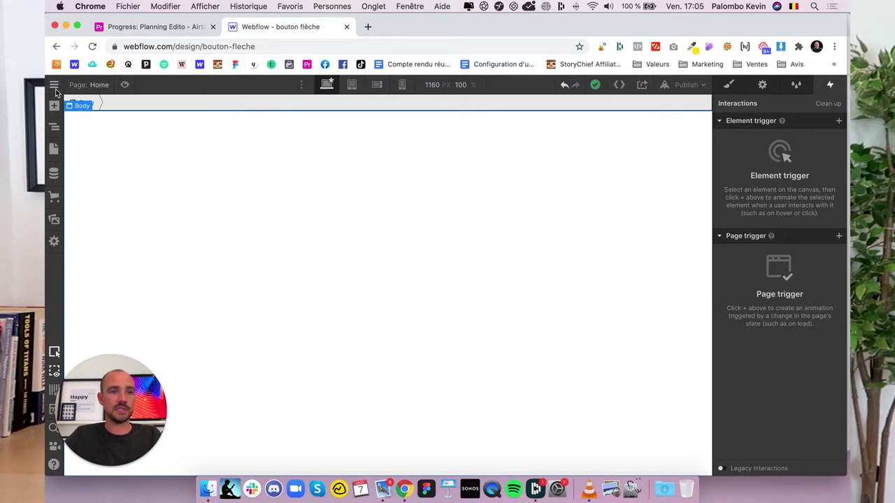
pyautogui.moveTo(108, 430); pyautogui.dragTo(777, 430)
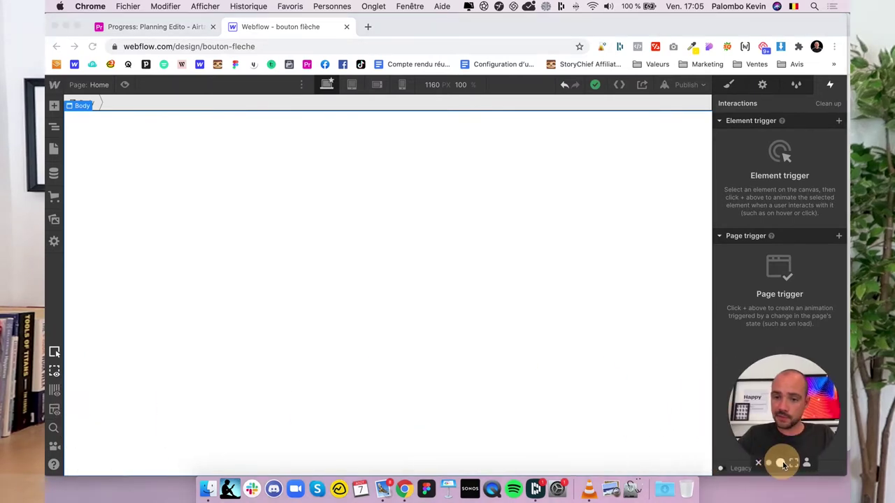
pyautogui.click(51, 107)
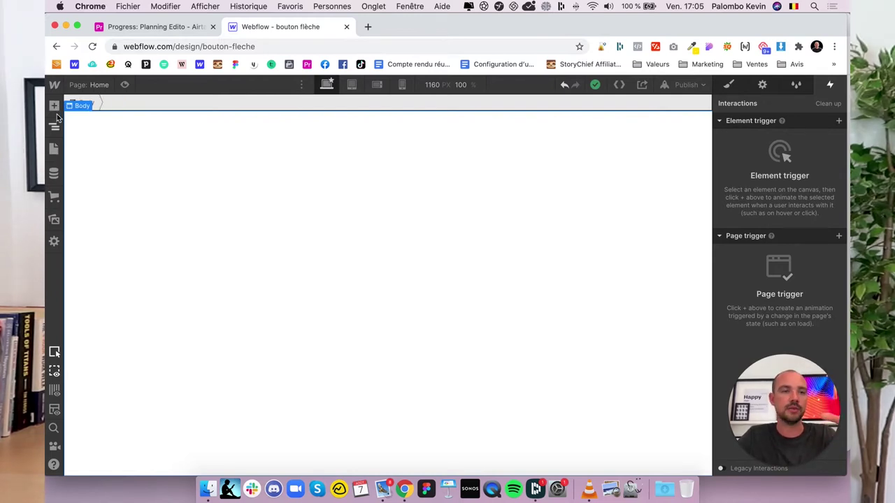
pyautogui.click(54, 107)
pyautogui.scroll(-5, 135, 320)
pyautogui.scroll(-3, 140, 355)
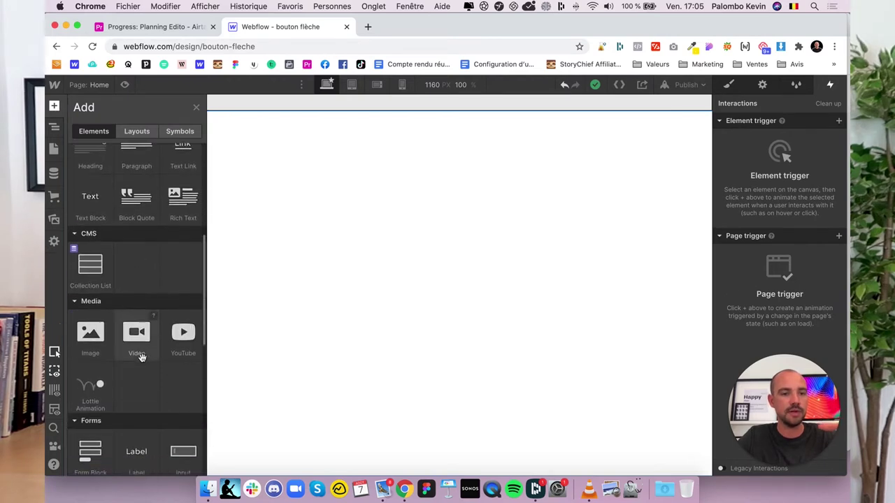
pyautogui.scroll(-4, 142, 362)
pyautogui.scroll(-2, 143, 363)
pyautogui.scroll(-3, 142, 363)
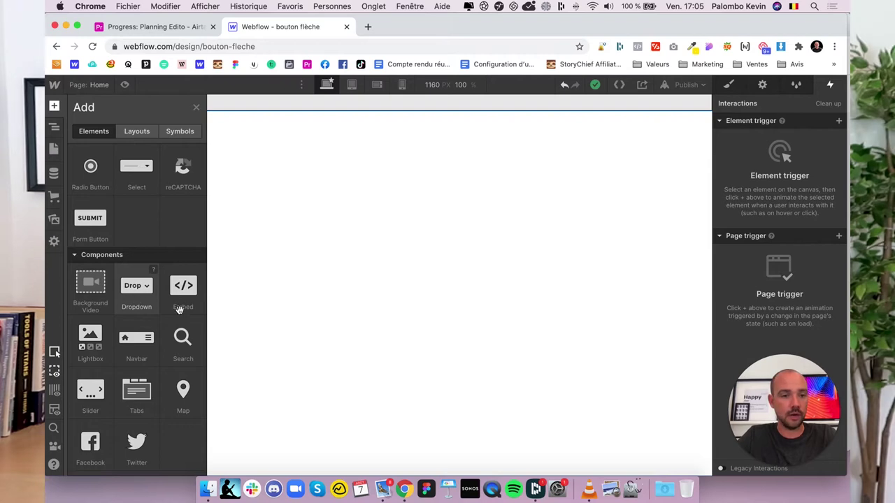
# Step: Insert a Navbar at the top of the page and select its Brand area
pyautogui.click(142, 343)
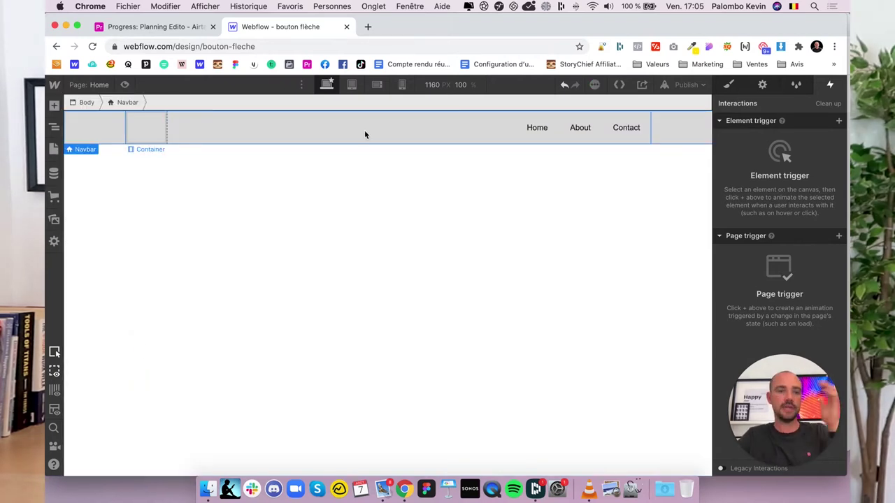
pyautogui.click(151, 137)
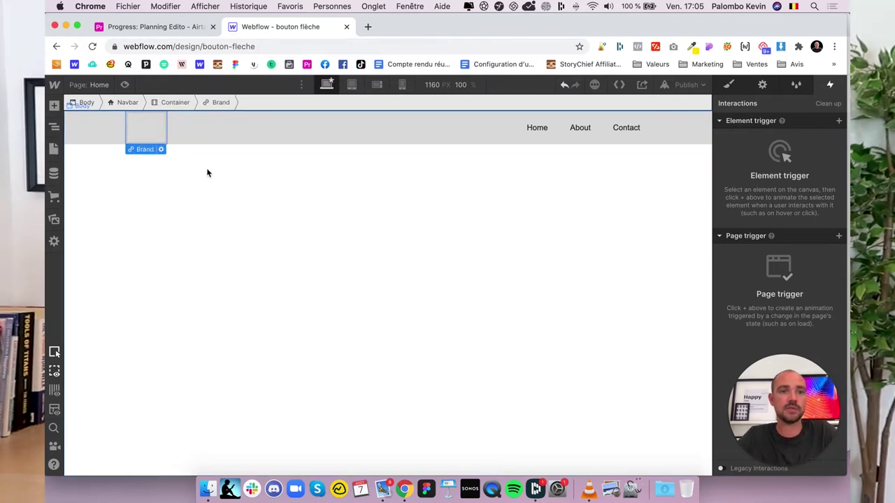
pyautogui.click(161, 150)
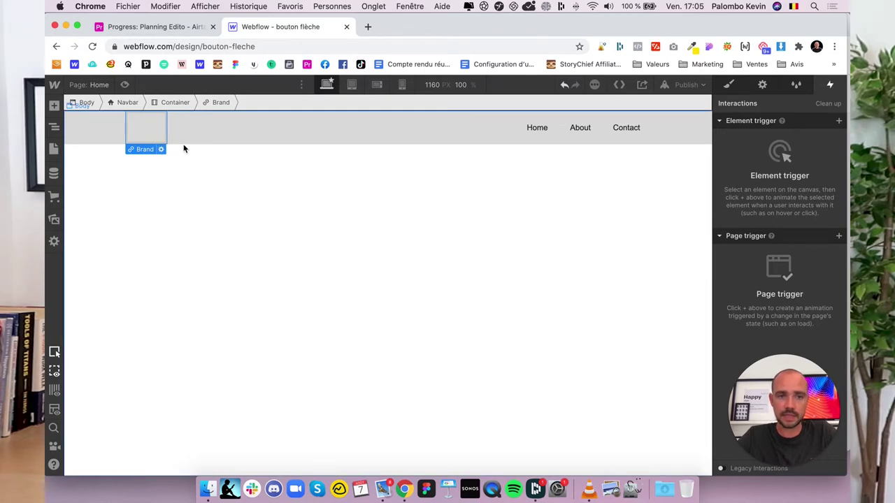
# Step: Add a Text Block inside the Brand link and enter Nike as the brand name
pyautogui.click(54, 106)
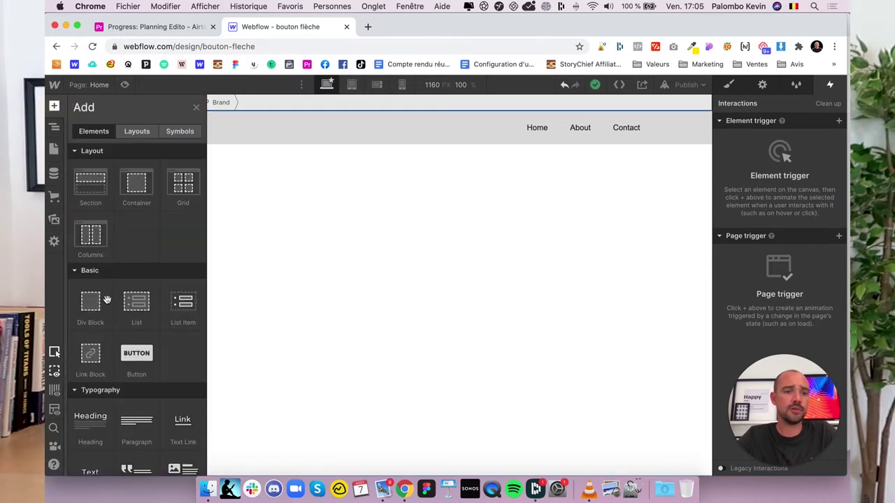
pyautogui.scroll(-3, 95, 419)
pyautogui.click(90, 412)
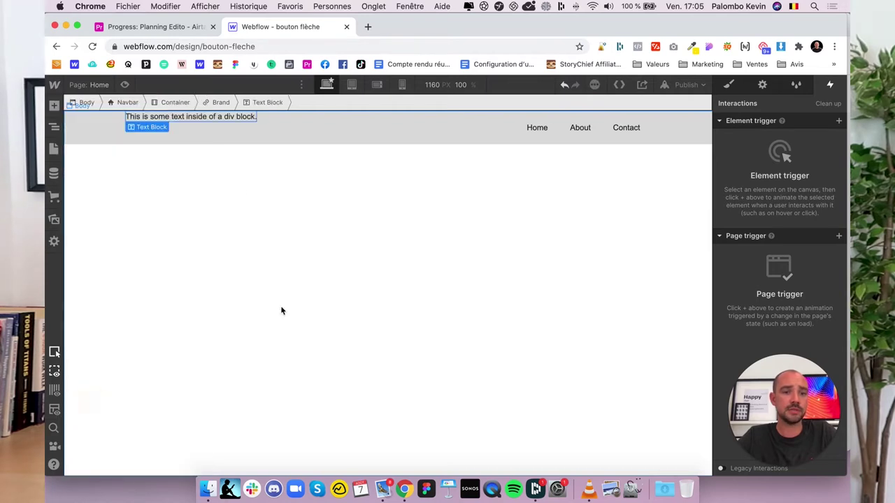
pyautogui.doubleClick(158, 117)
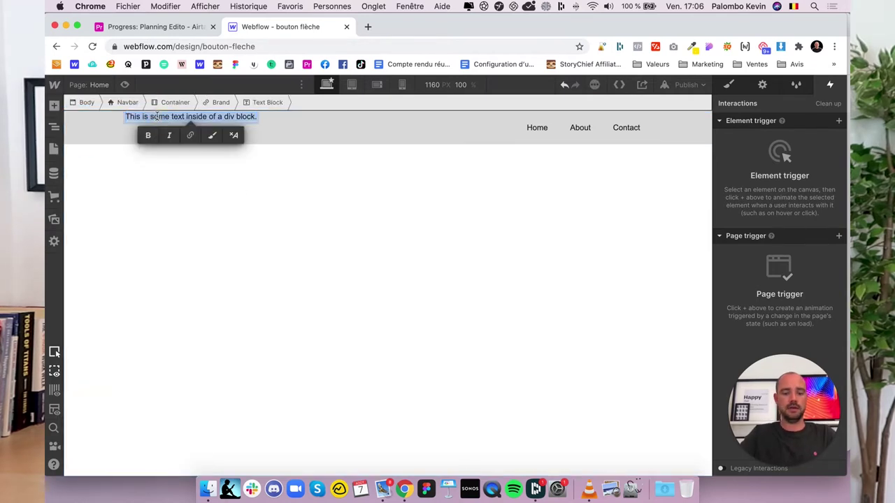
pyautogui.write('Nike')
pyautogui.press('Escape')
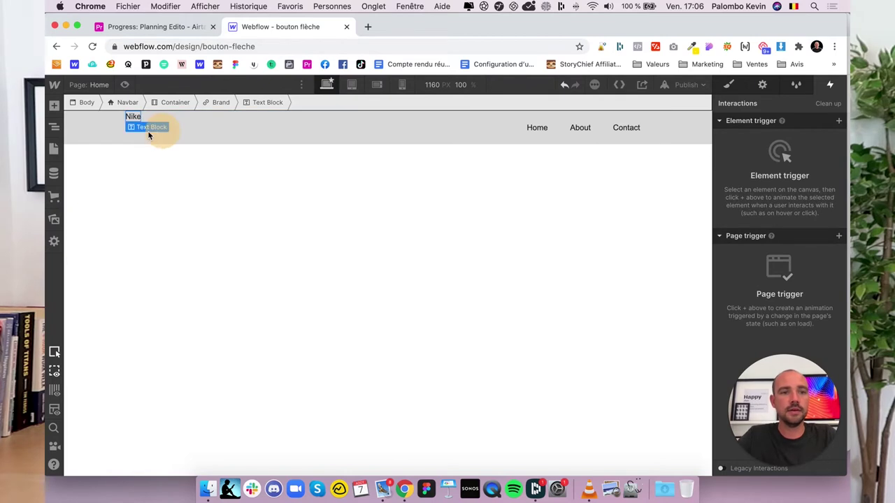
# Step: Select the Brand link in the Navigator and show its Style settings
pyautogui.click(54, 128)
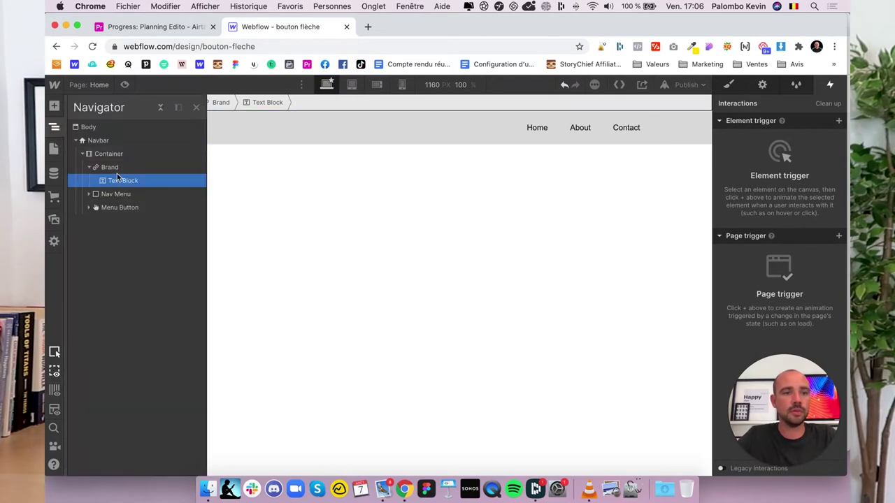
pyautogui.click(112, 167)
pyautogui.click(53, 134)
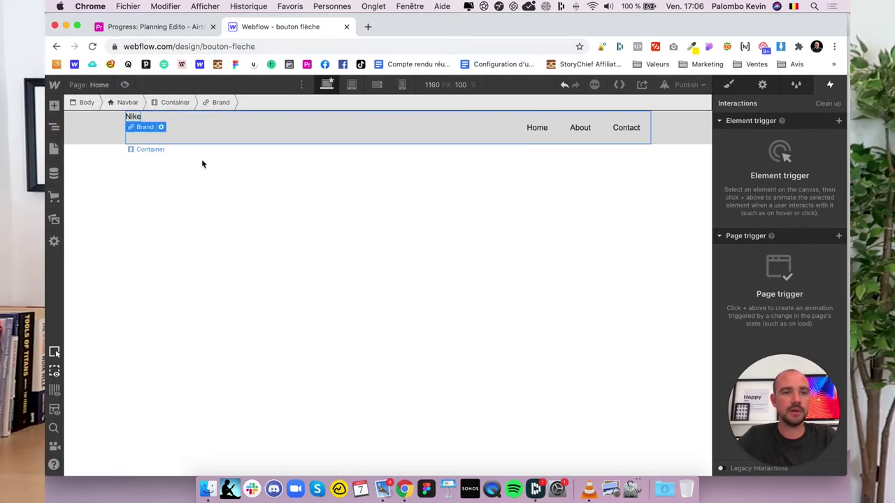
pyautogui.click(727, 87)
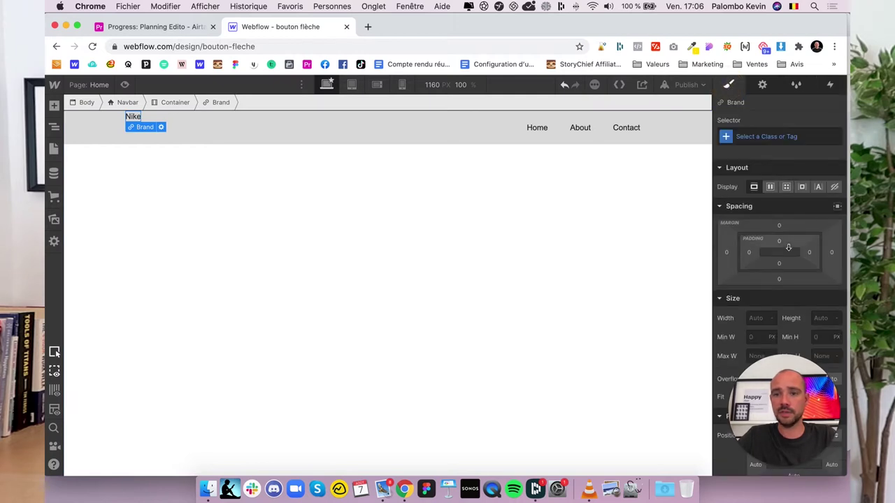
# Step: Give the Brand link 20px padding on all sides
pyautogui.moveTo(781, 247); pyautogui.dragTo(780, 254)
pyautogui.click(322, 281)
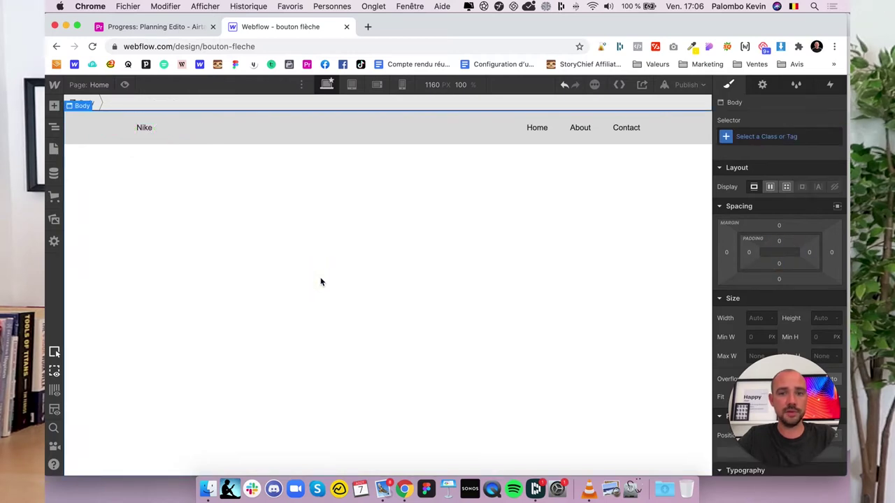
pyautogui.click(144, 128)
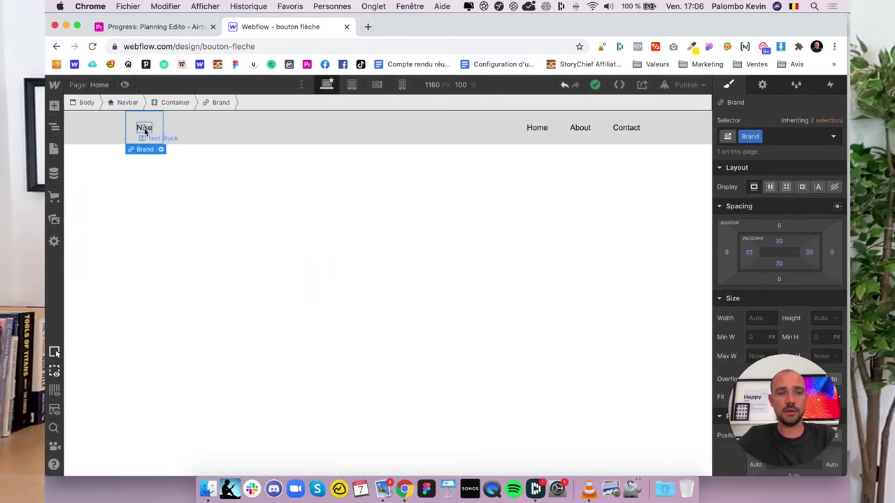
# Step: Set the Nike Text Block to 25px size and 700 Bold weight
pyautogui.click(144, 128)
pyautogui.scroll(-5, 766, 320)
pyautogui.scroll(-5, 767, 320)
pyautogui.scroll(4, 767, 320)
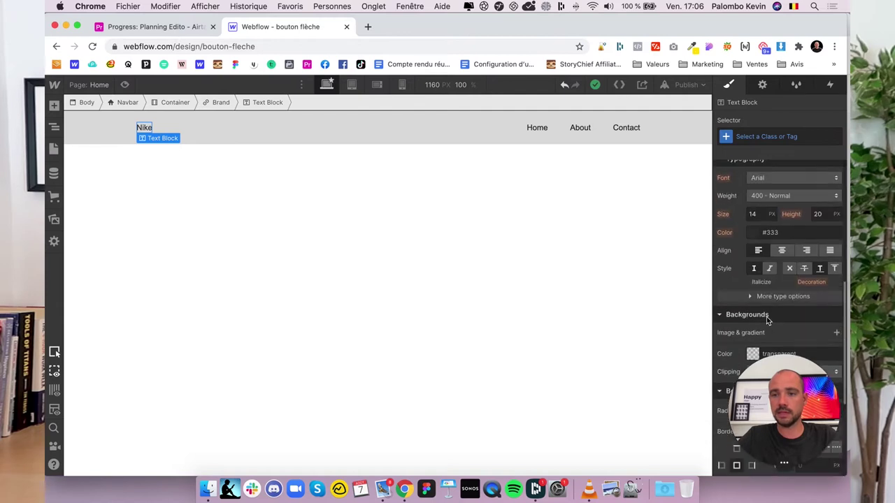
pyautogui.click(755, 214)
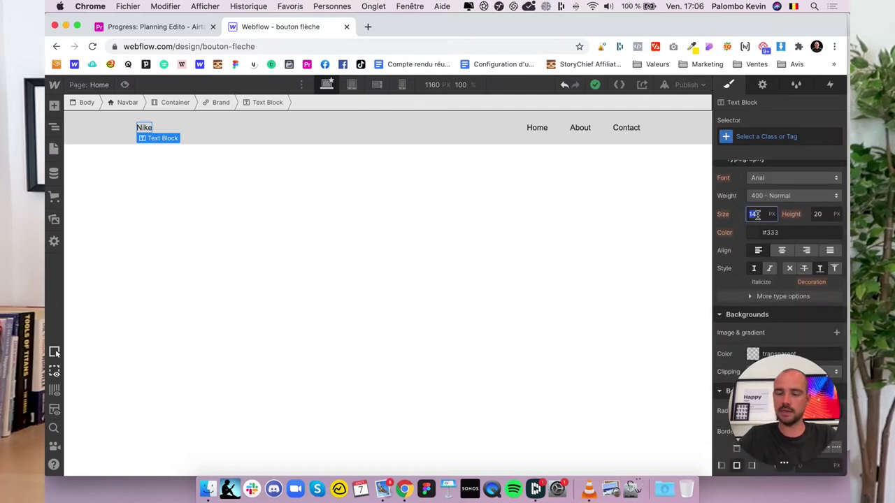
pyautogui.write('25')
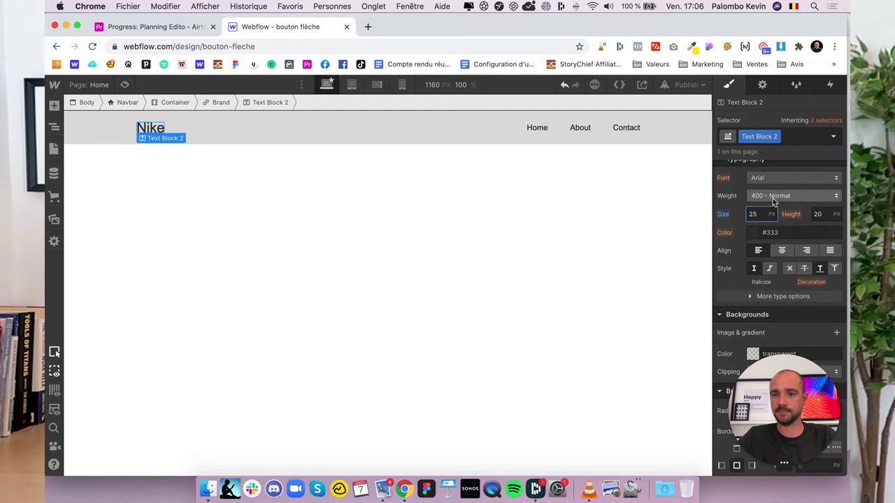
pyautogui.click(774, 202)
pyautogui.click(771, 242)
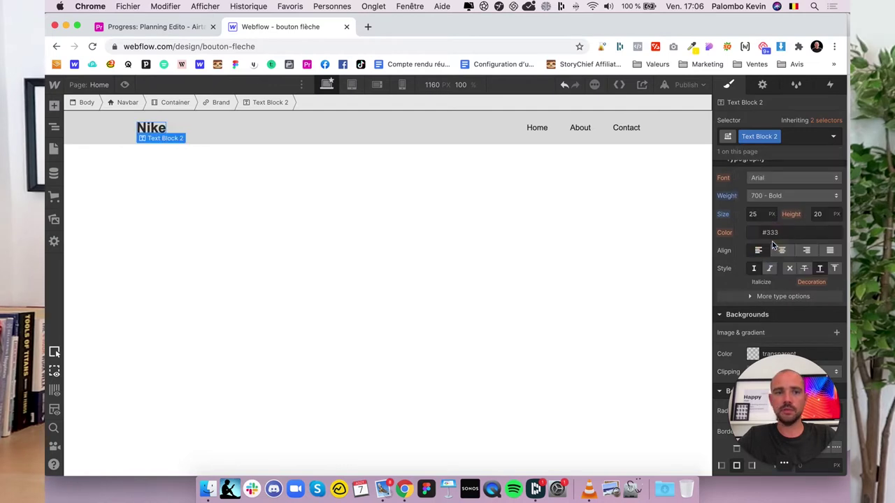
pyautogui.click(429, 258)
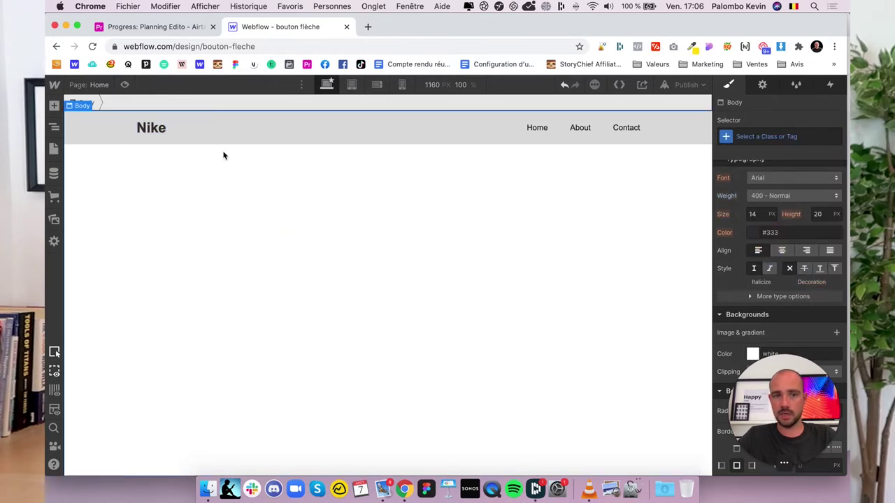
pyautogui.click(149, 134)
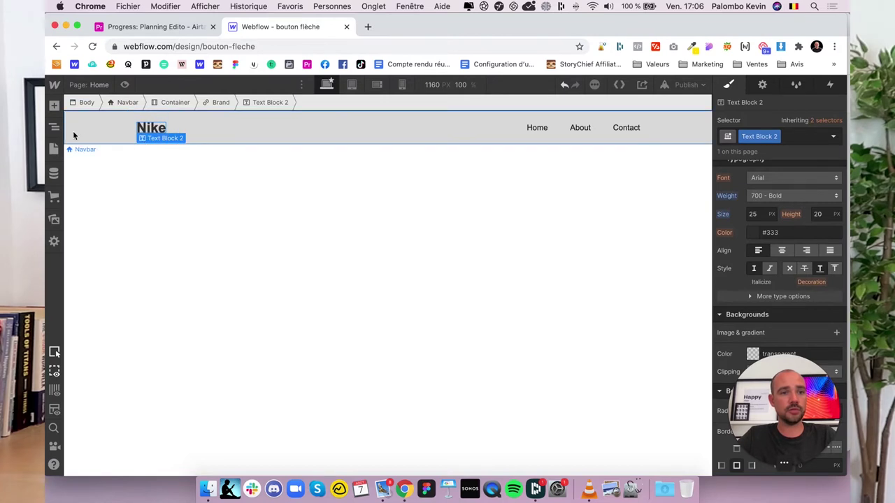
# Step: Select the Menu Button in the Navigator and set its Display to Flex
pyautogui.click(54, 126)
pyautogui.click(89, 169)
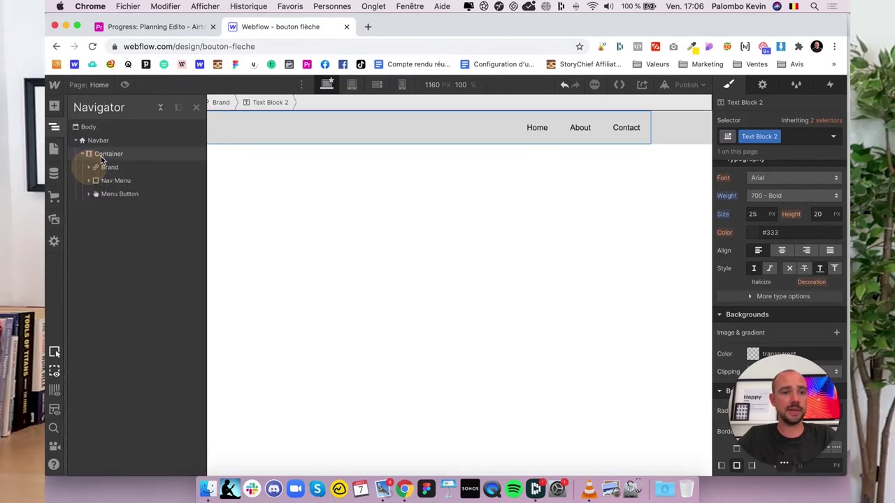
pyautogui.click(97, 142)
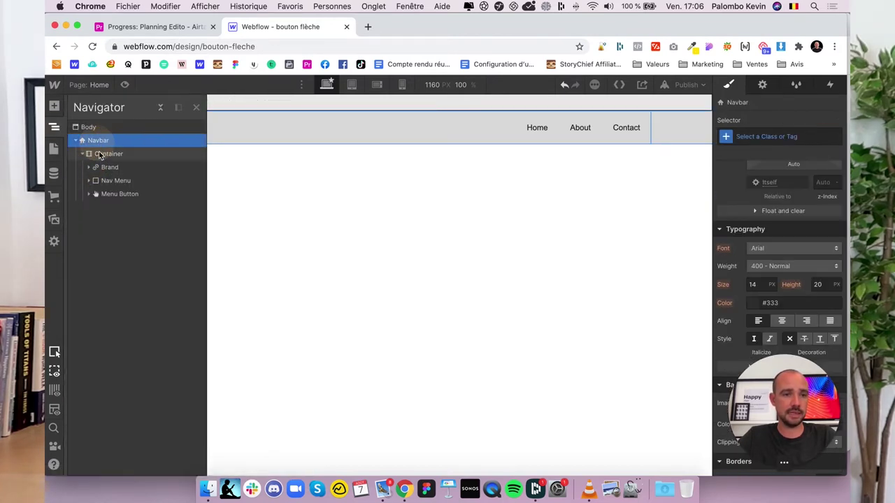
pyautogui.click(102, 155)
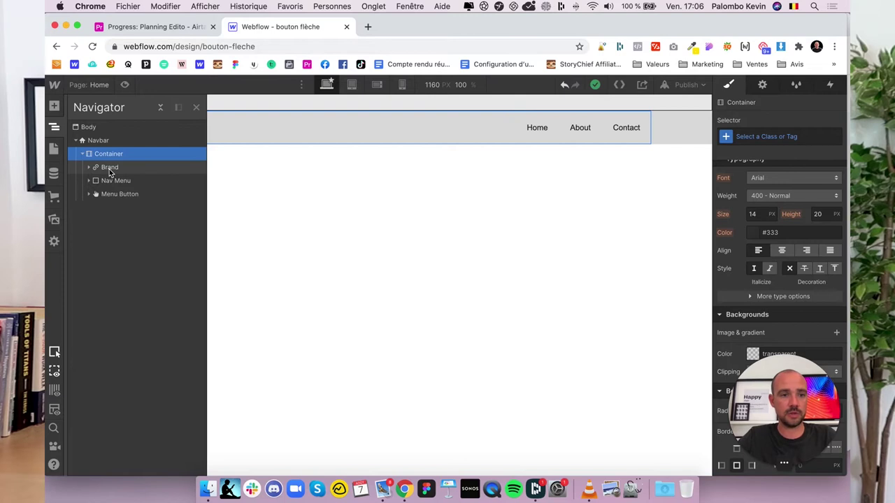
pyautogui.click(110, 169)
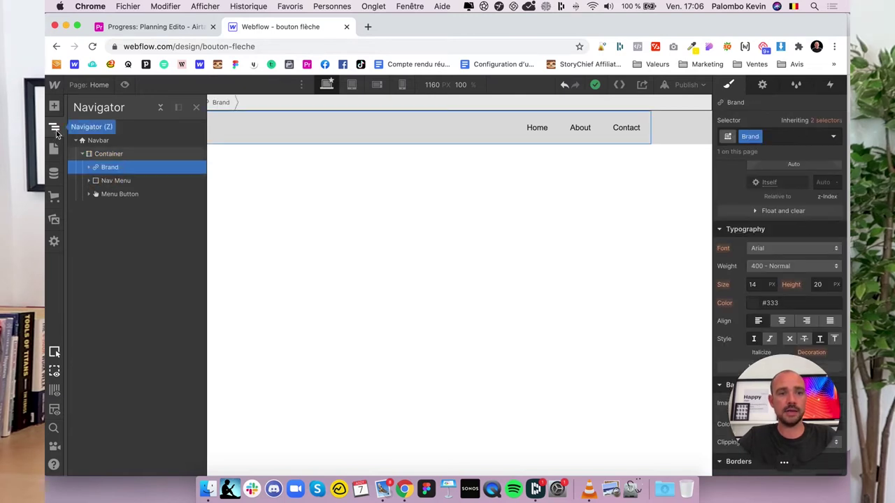
pyautogui.click(56, 133)
pyautogui.click(56, 133)
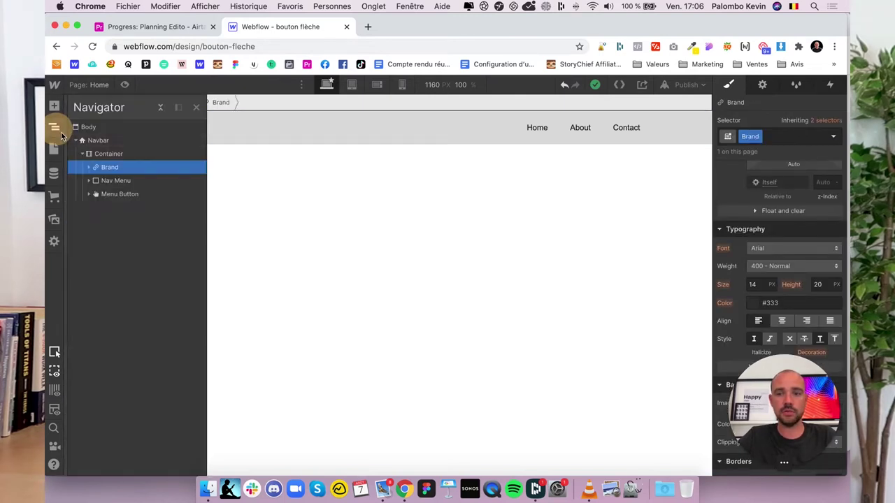
pyautogui.click(124, 180)
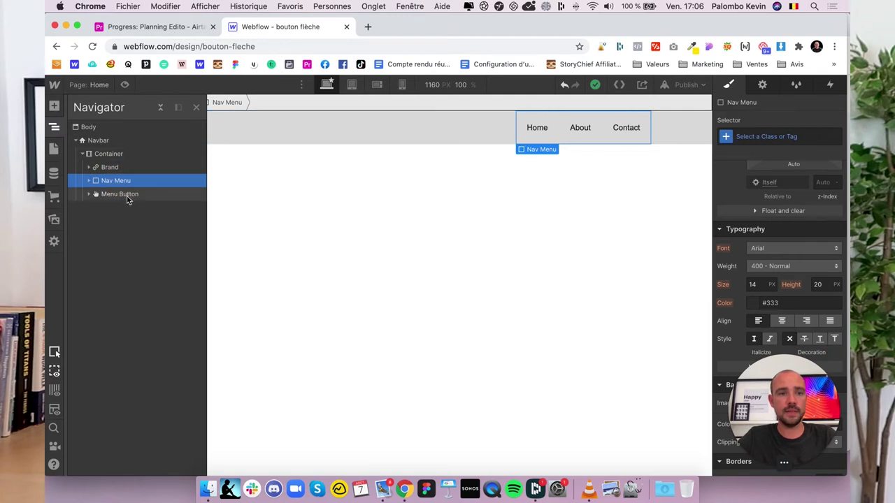
pyautogui.click(127, 196)
pyautogui.scroll(5, 828, 272)
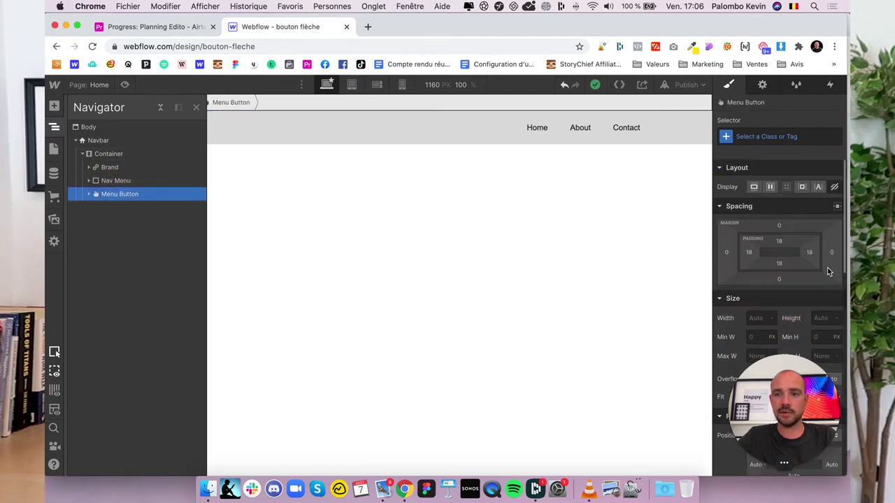
pyautogui.click(771, 187)
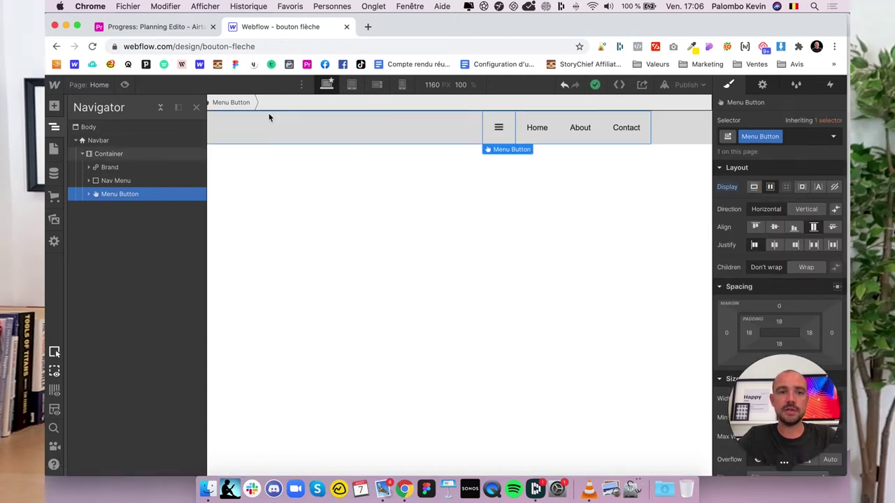
# Step: Preview to test the dropdown menu, then set the Menu Button's Display to None on desktop
pyautogui.click(125, 85)
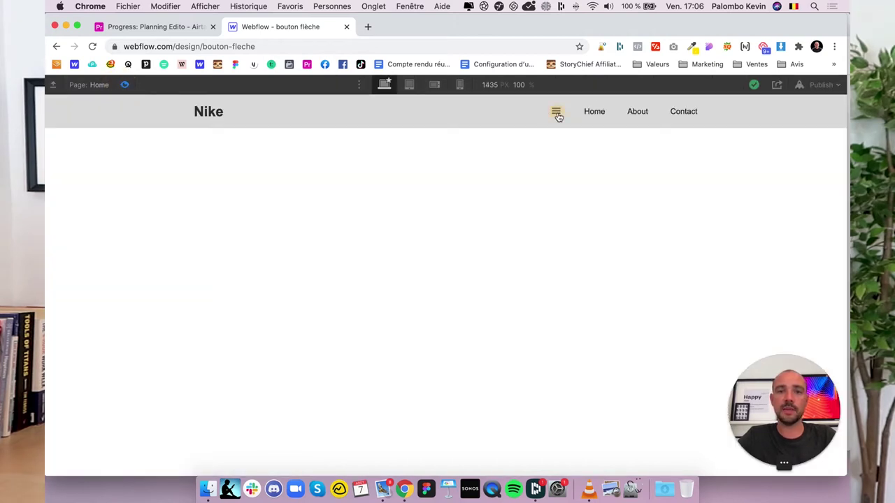
pyautogui.click(557, 114)
pyautogui.click(697, 115)
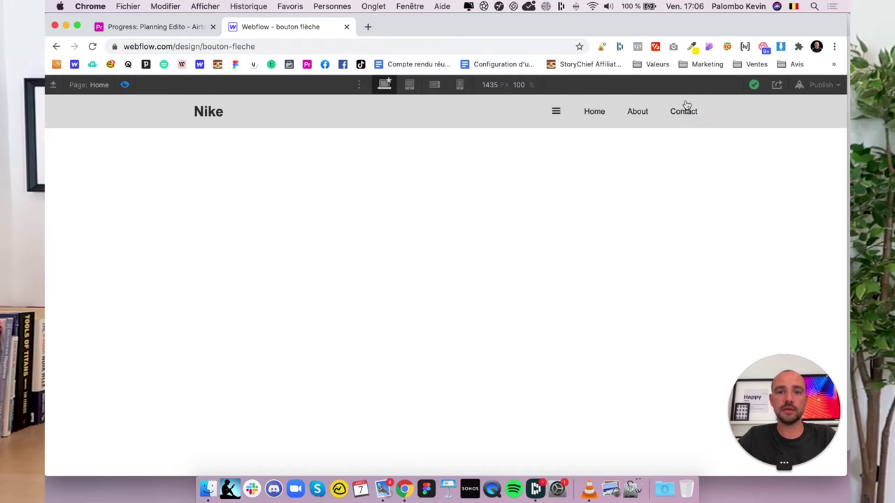
pyautogui.click(124, 85)
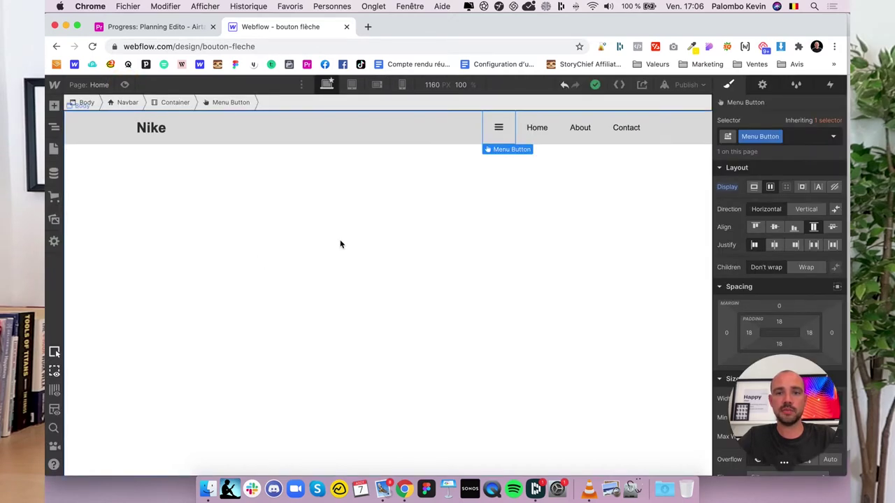
pyautogui.click(58, 127)
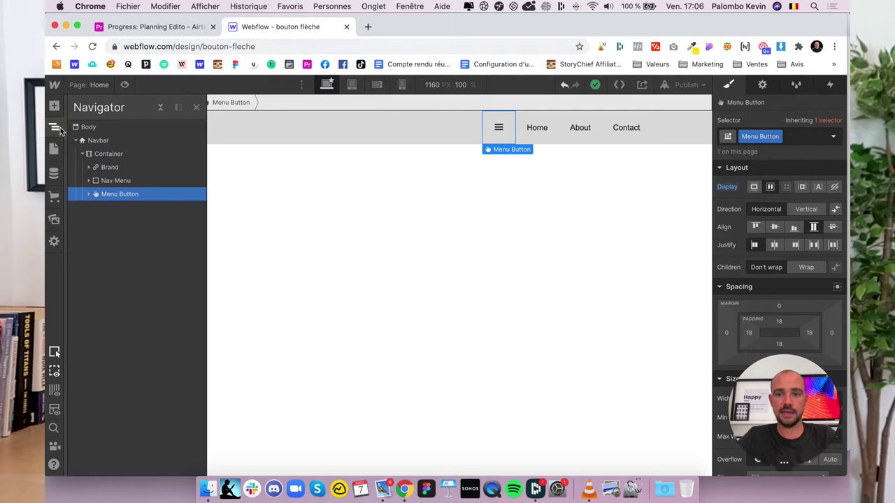
pyautogui.click(835, 187)
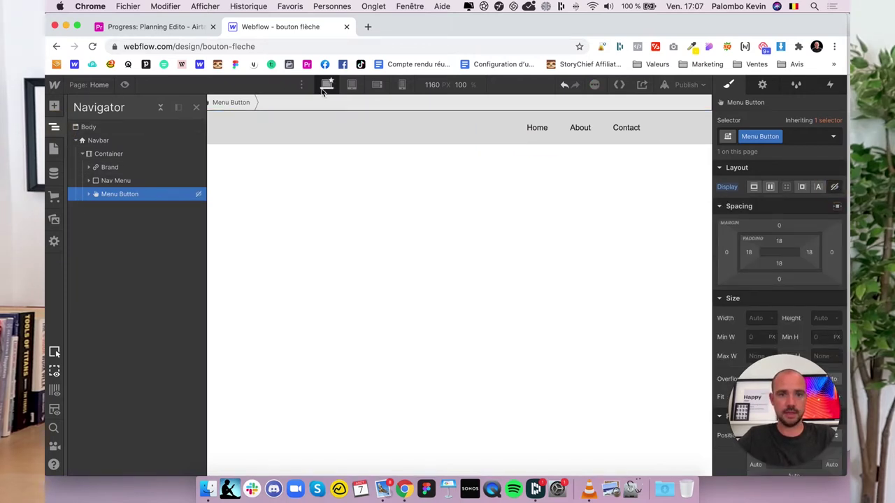
# Step: Preview the page at tablet, mobile landscape and mobile portrait widths, ending on tablet
pyautogui.click(126, 86)
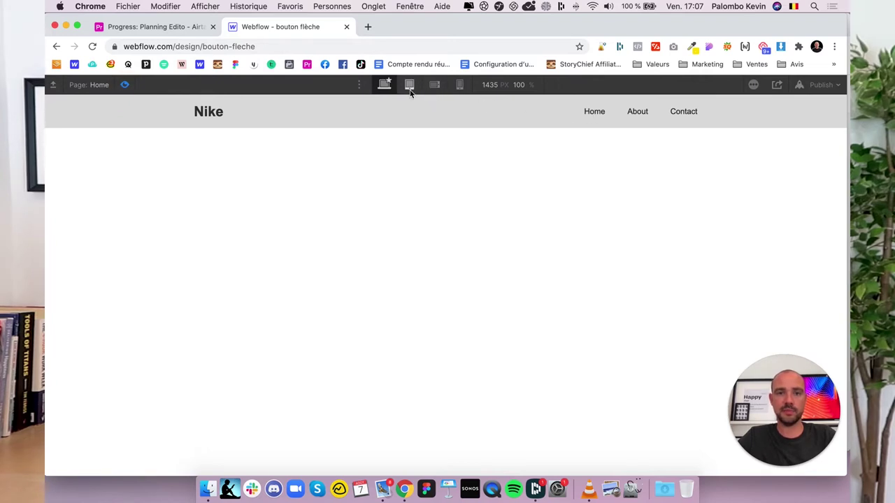
pyautogui.click(410, 88)
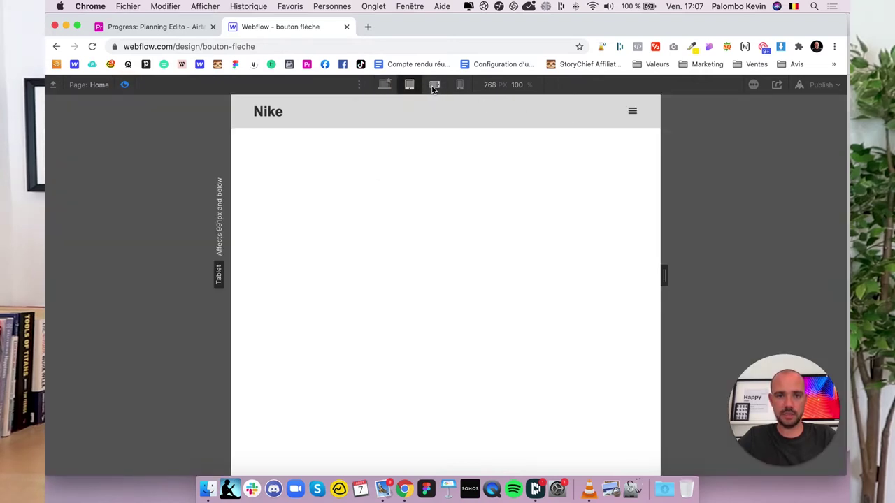
pyautogui.click(434, 85)
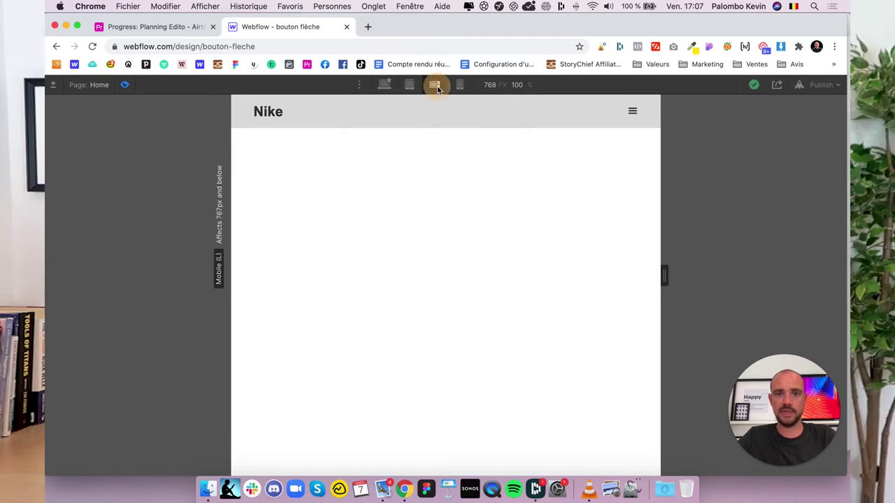
pyautogui.click(460, 85)
pyautogui.click(411, 88)
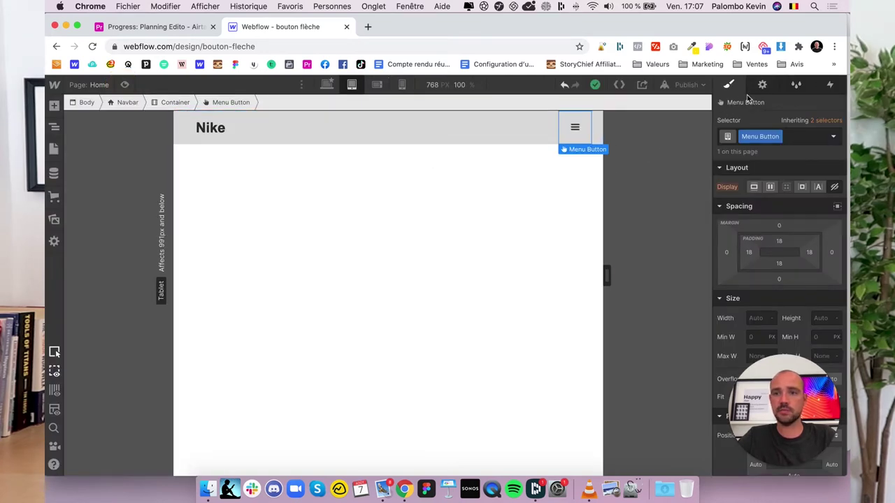
# Step: Check the Menu Button's menu-icon breakpoint slider, keeping it at Tablet and below
pyautogui.click(762, 85)
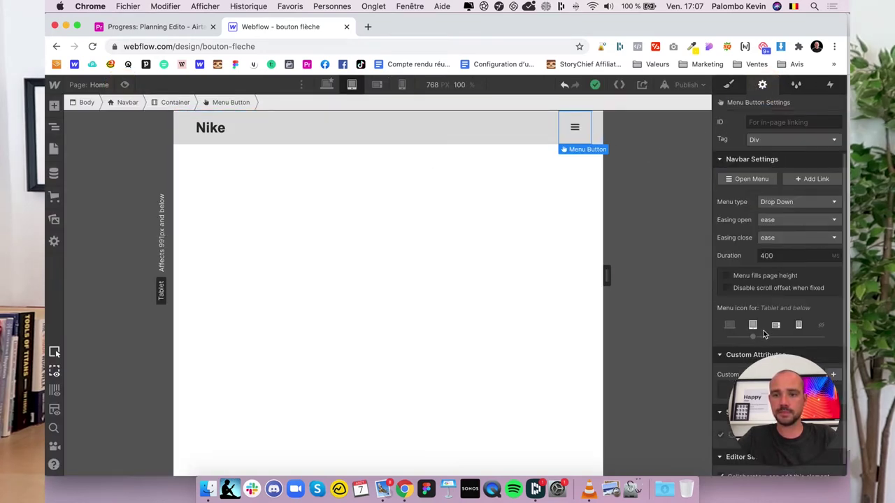
pyautogui.click(752, 339)
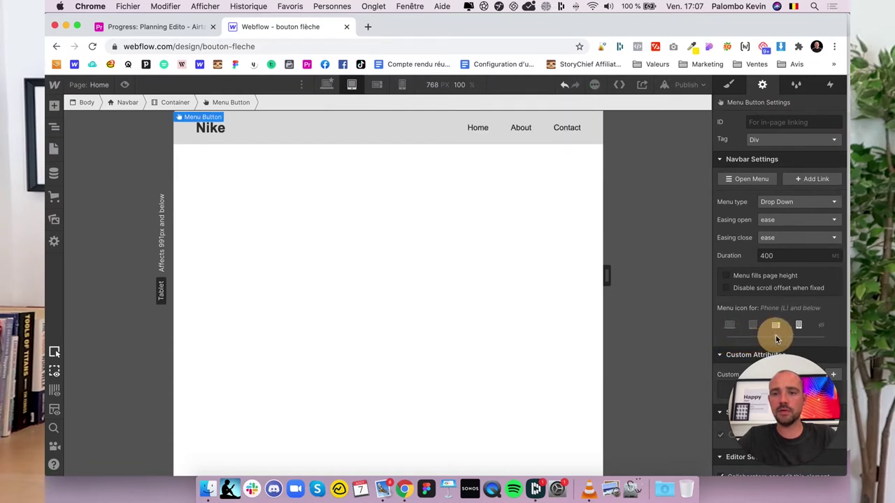
pyautogui.moveTo(747, 341)
pyautogui.mouseDown()
pyautogui.moveTo(819, 334)
pyautogui.moveTo(753, 337)
pyautogui.mouseUp()
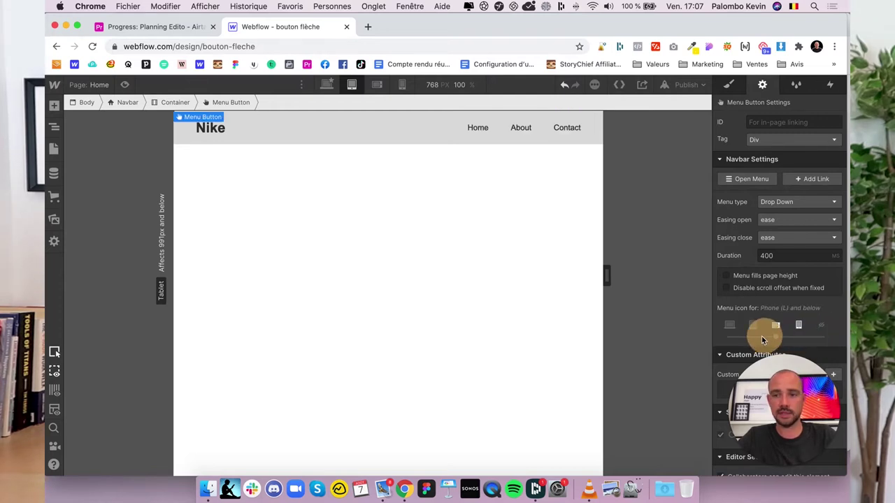
pyautogui.click(729, 86)
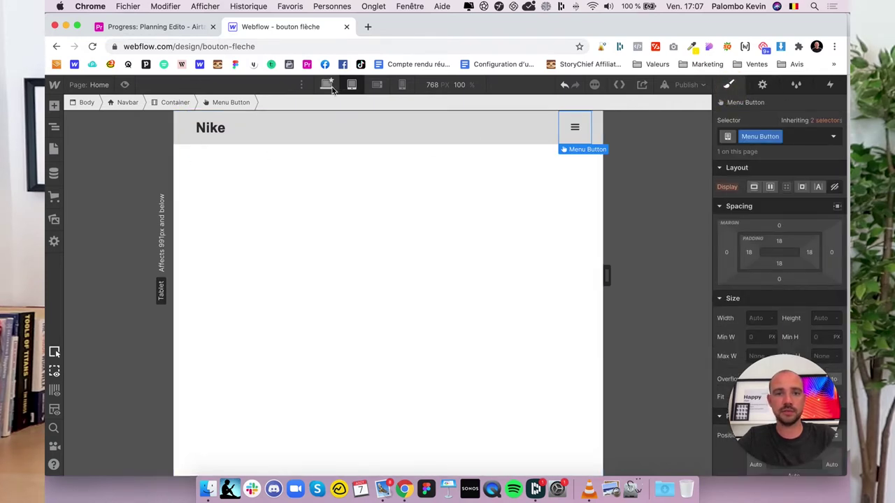
# Step: Switch to the 1160px desktop breakpoint and select the Nike brand link
pyautogui.click(327, 85)
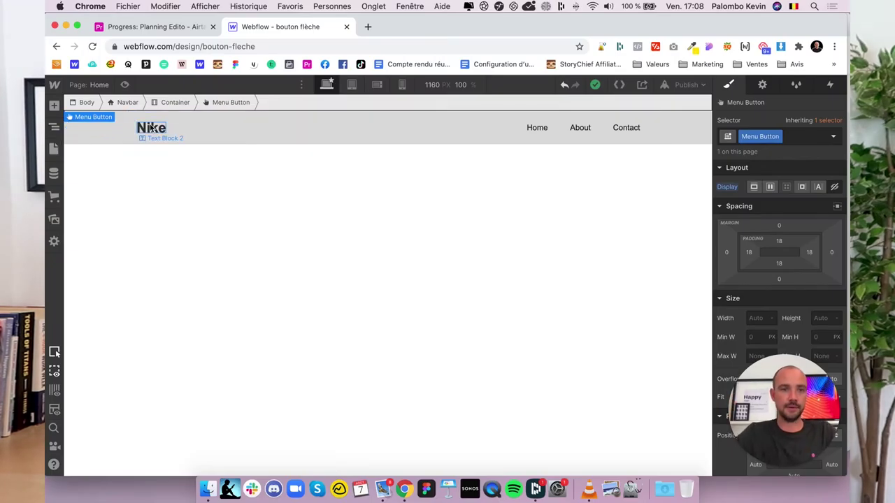
pyautogui.click(160, 145)
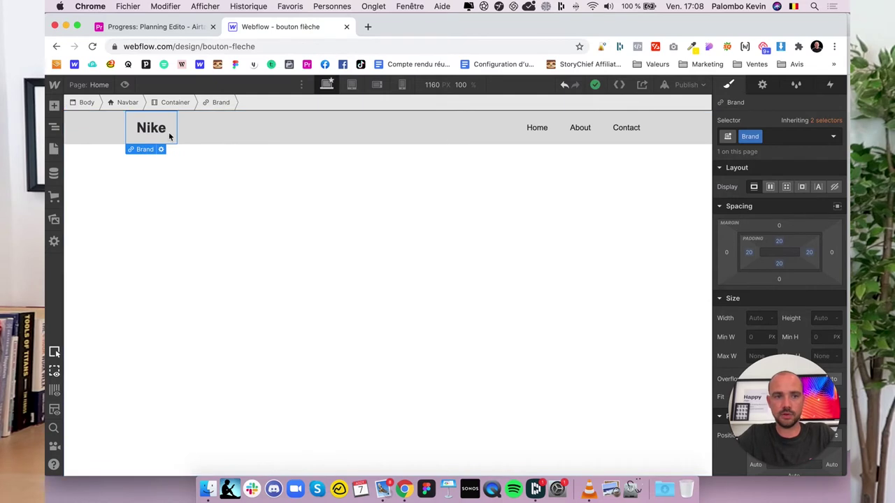
# Step: Select the Home link and give it a new 'nev link' class
pyautogui.click(536, 140)
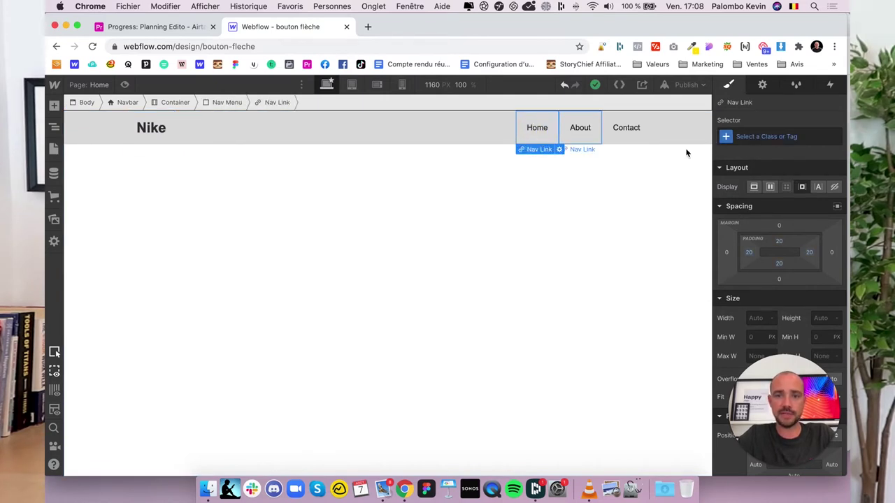
pyautogui.click(754, 136)
pyautogui.write('nev')
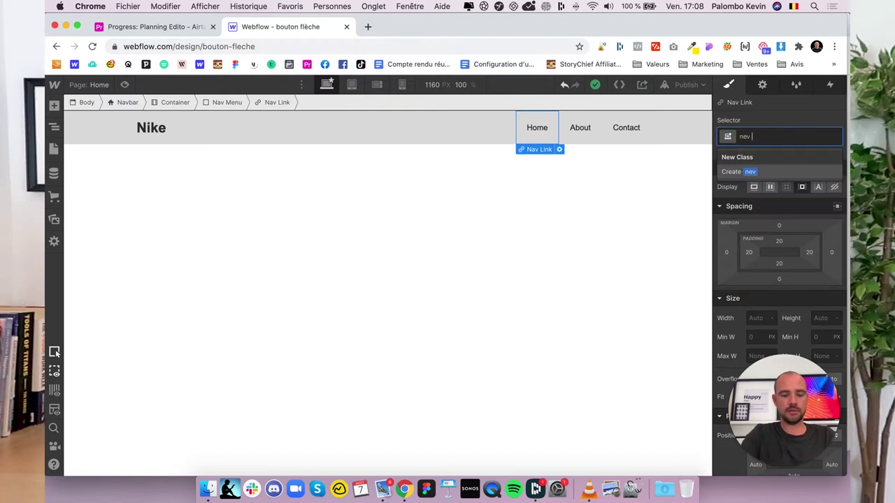
pyautogui.press('Return')
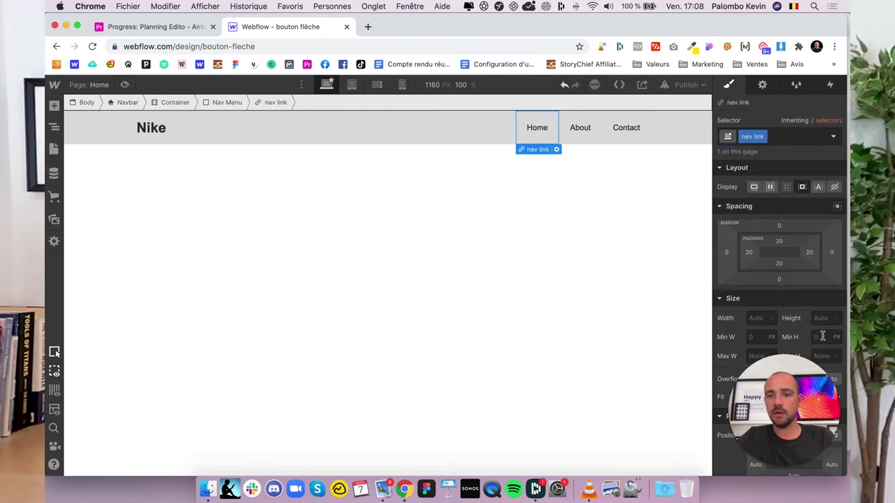
# Step: Set the nev link typography to 16px size and 700 Bold weight
pyautogui.scroll(-4, 796, 396)
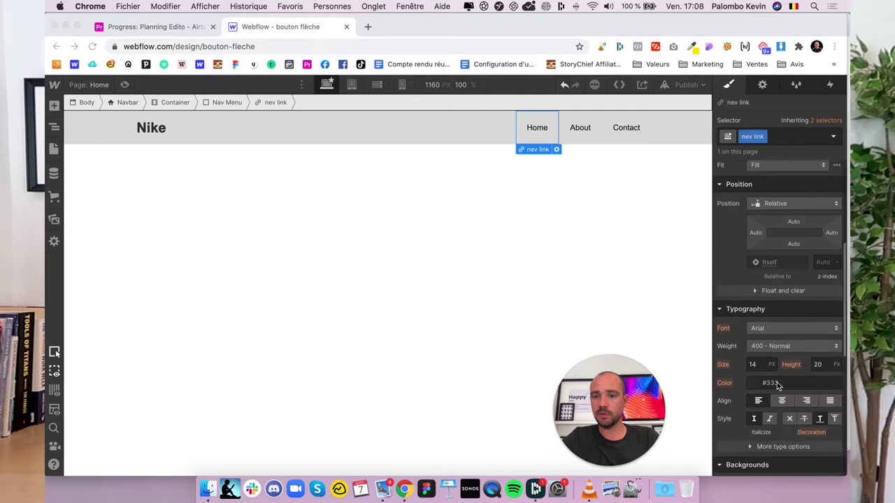
pyautogui.scroll(-4, 772, 328)
pyautogui.click(753, 317)
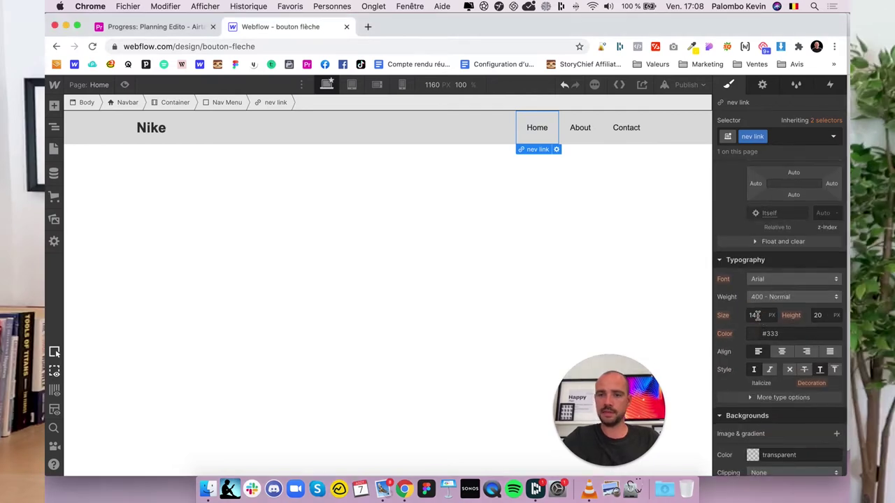
pyautogui.write('16')
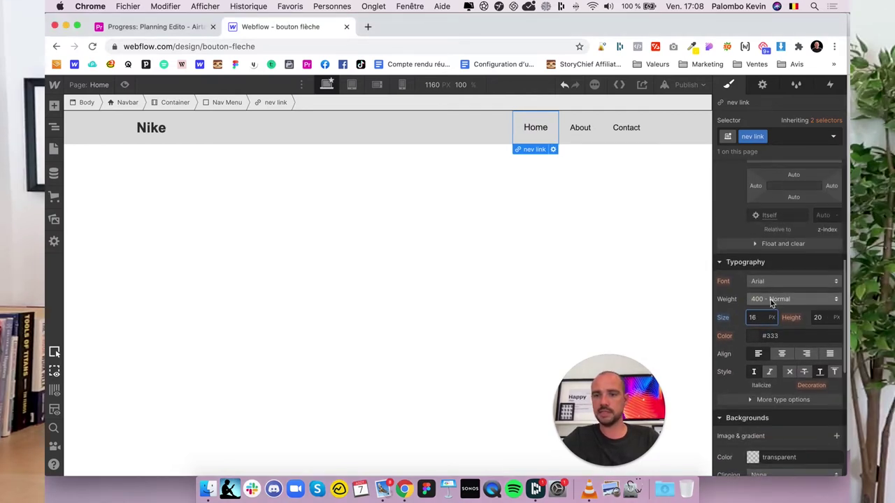
pyautogui.click(769, 302)
pyautogui.click(771, 338)
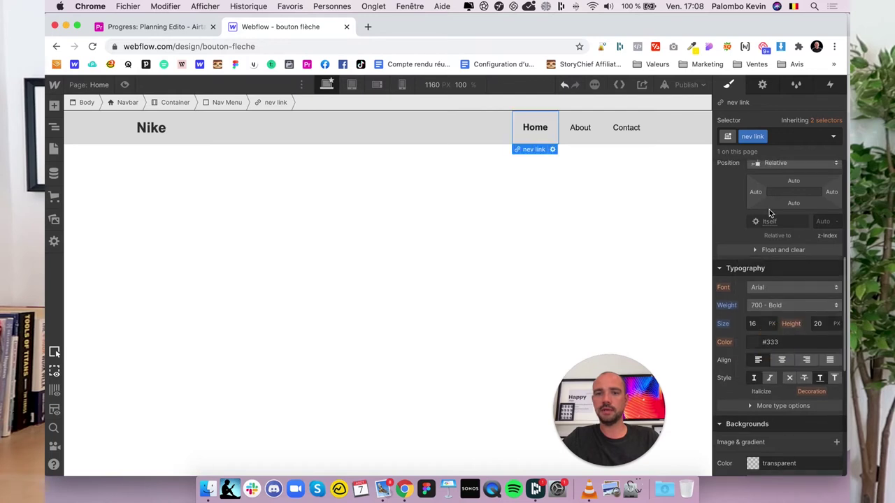
pyautogui.scroll(3, 802, 323)
pyautogui.scroll(5, 802, 323)
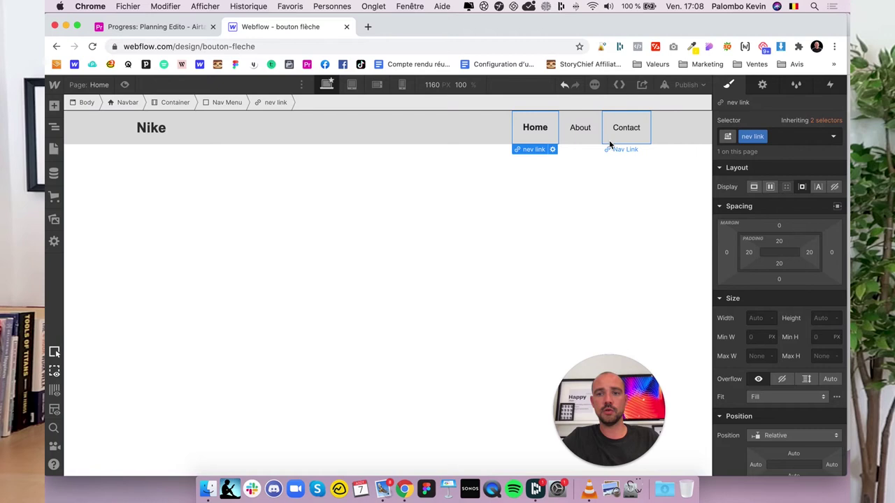
# Step: Replace the About link's nav-link class with the existing 'nev link' class
pyautogui.click(584, 142)
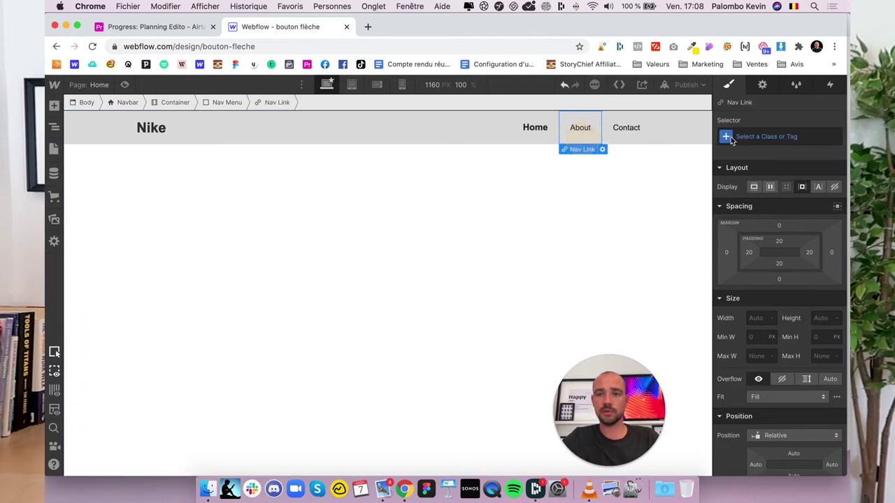
pyautogui.click(747, 134)
pyautogui.write('nav')
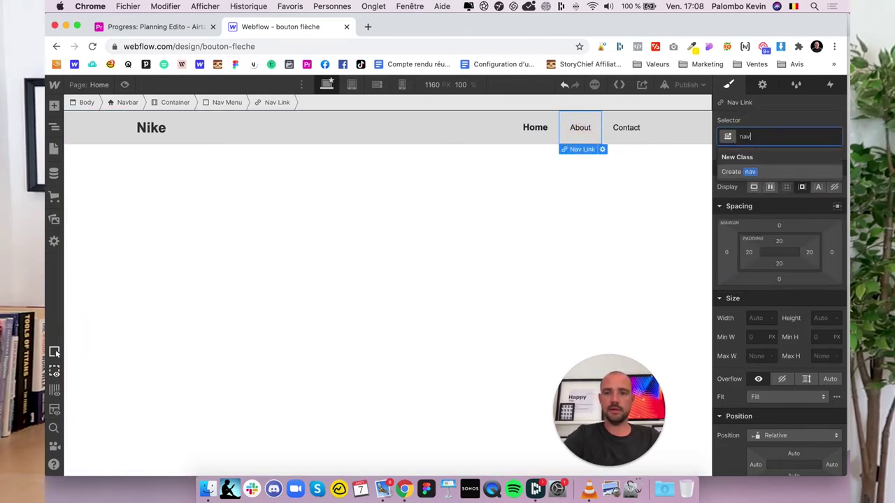
pyautogui.write('-link')
pyautogui.press('Return')
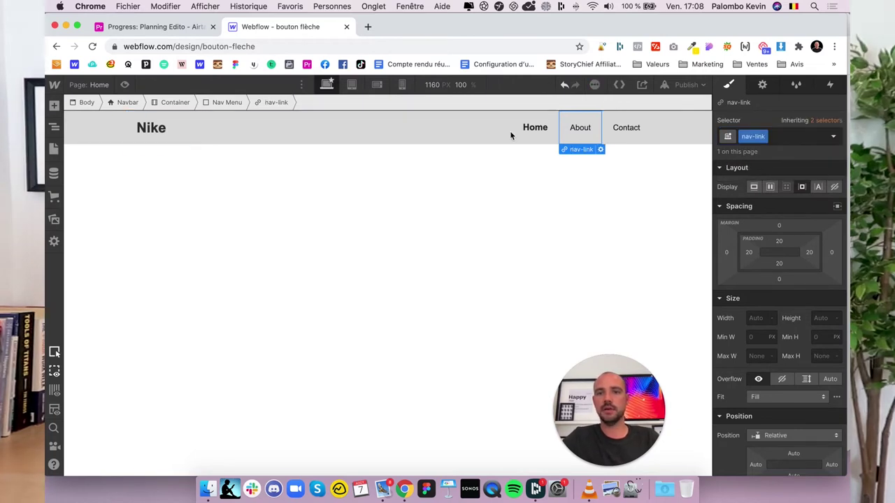
pyautogui.click(538, 142)
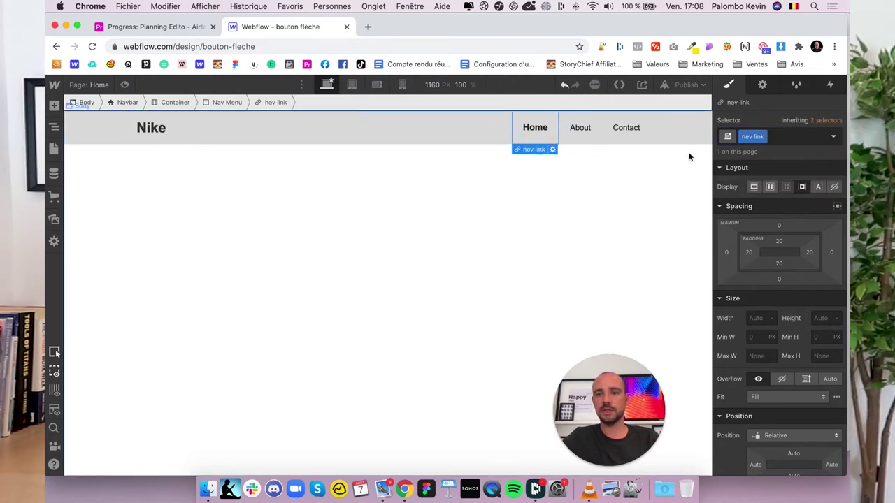
pyautogui.click(585, 139)
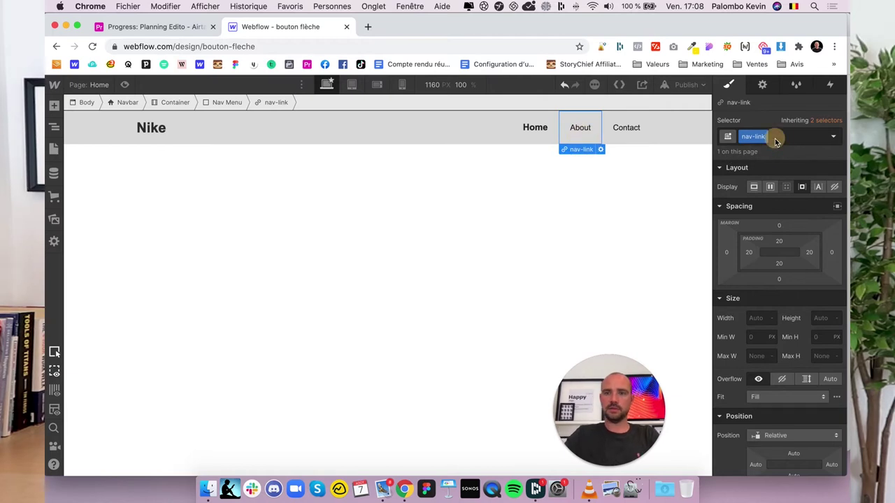
pyautogui.press('BackSpace')
pyautogui.write('nev')
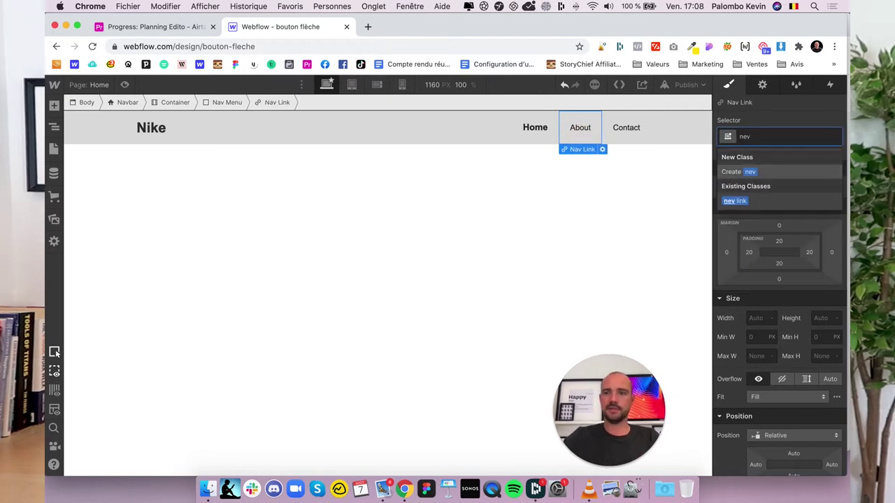
pyautogui.press('Down')
pyautogui.press('Return')
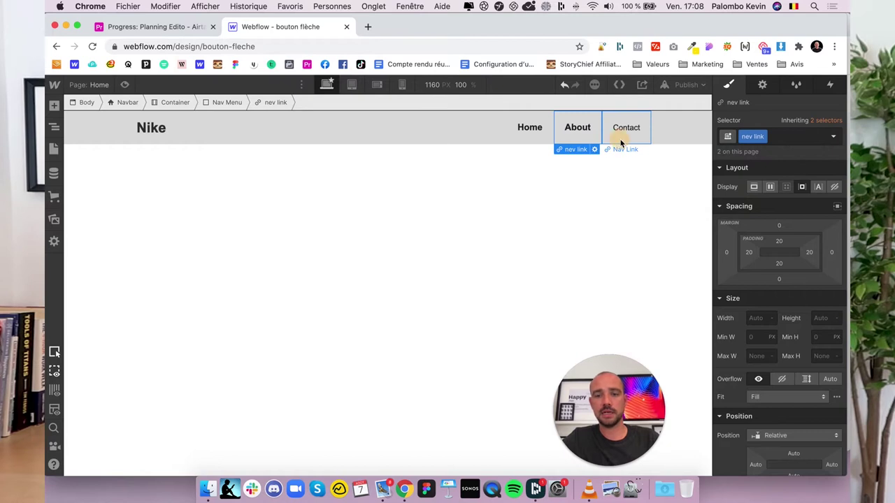
# Step: Delete the Contact and About links and duplicate Home three times
pyautogui.press('Delete')
pyautogui.press('Delete')
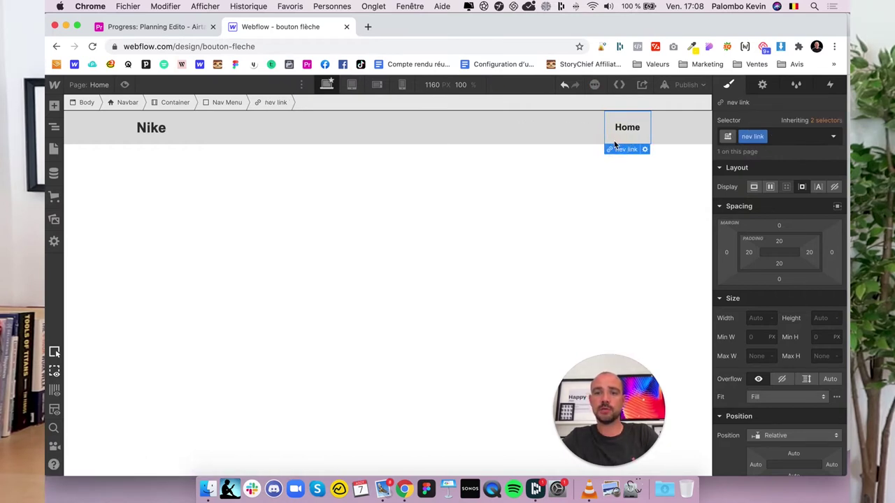
pyautogui.click(613, 144)
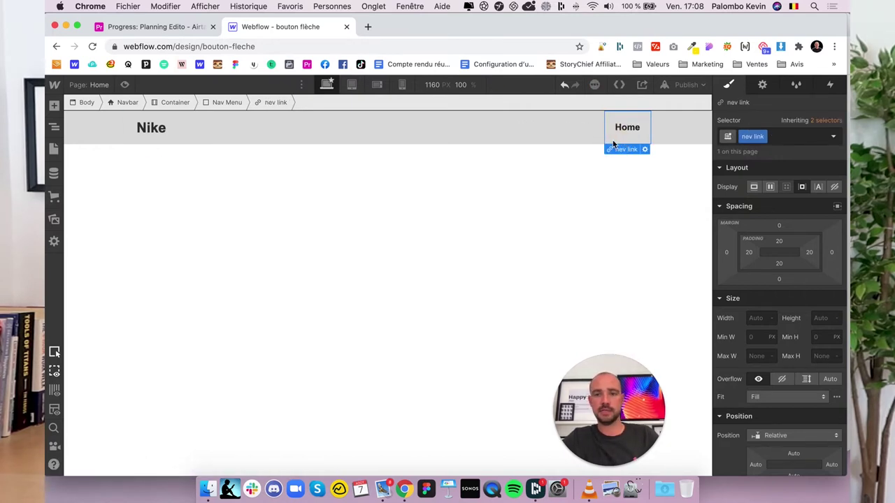
pyautogui.press('super+d')
pyautogui.press('super+d')
pyautogui.press('super+d')
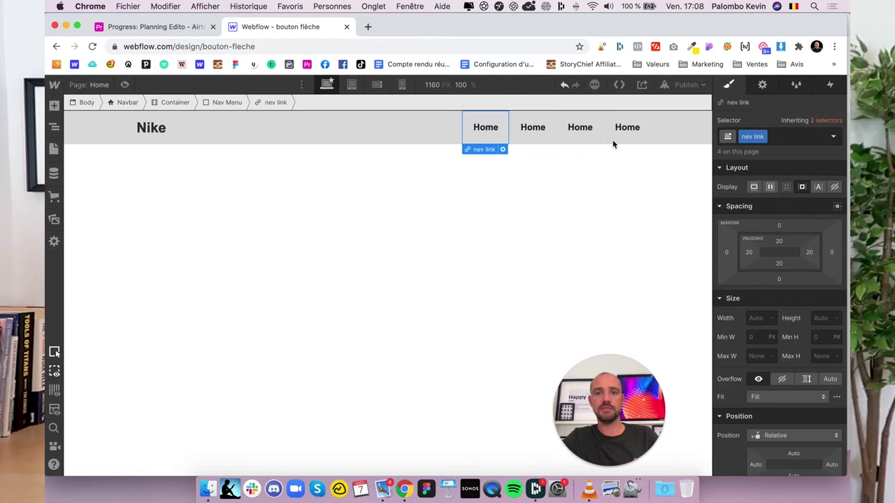
# Step: Rename the first two nav links to Accueil and À propos
pyautogui.doubleClick(487, 131)
pyautogui.write('Accueil')
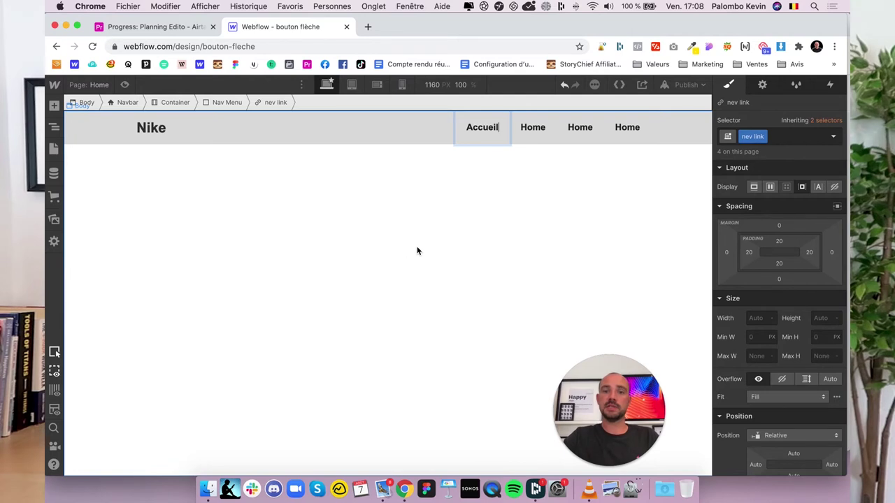
pyautogui.doubleClick(529, 129)
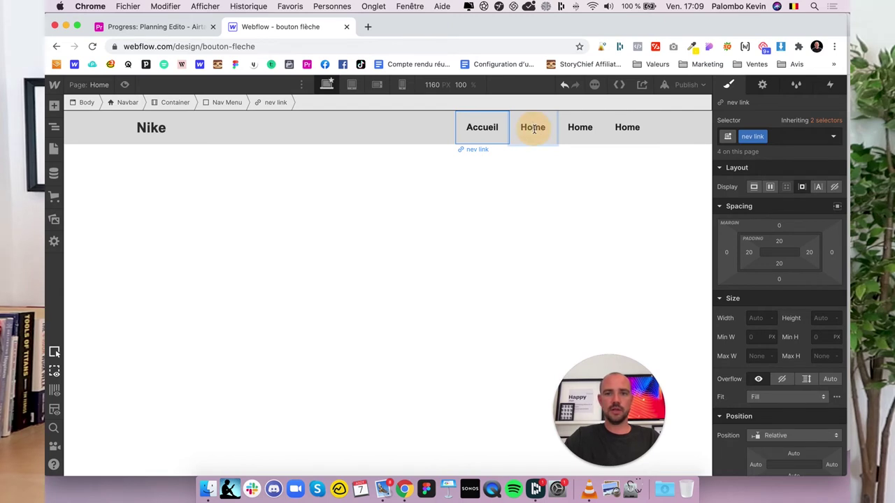
pyautogui.doubleClick(533, 129)
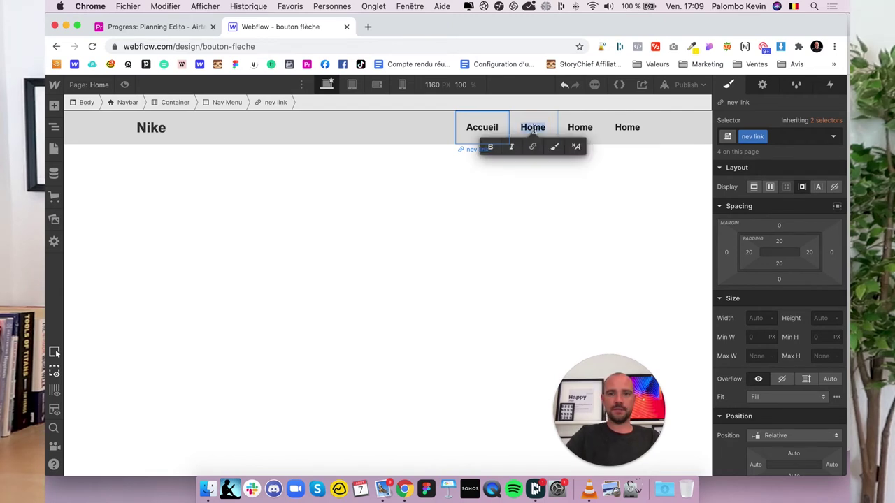
pyautogui.write('à propos')
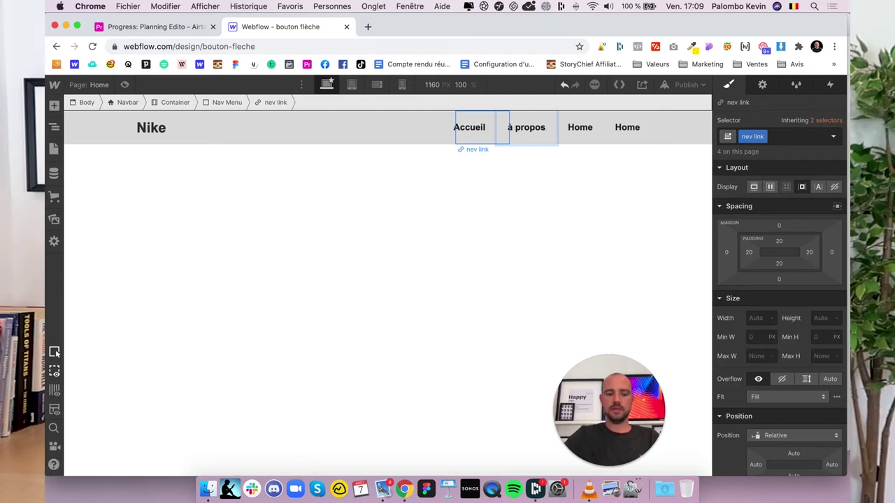
pyautogui.hotkey('shift', 'a')
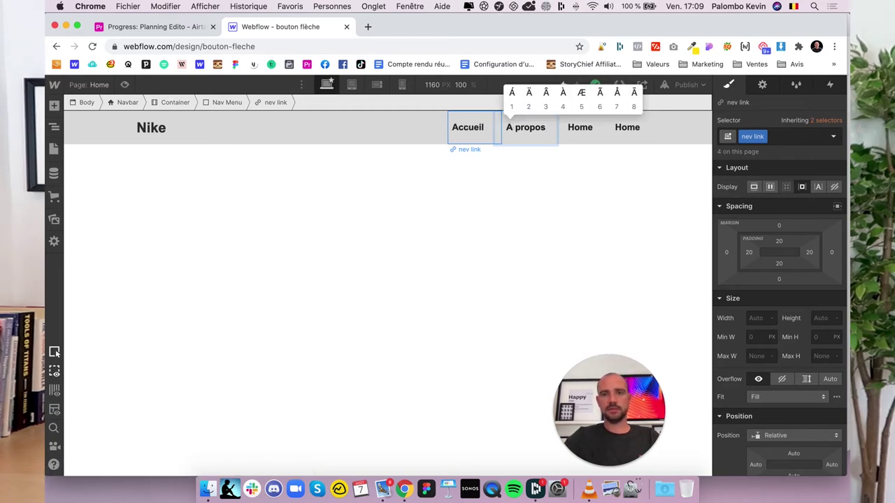
pyautogui.click(563, 93)
pyautogui.click(576, 154)
# Step: Rename the third link to Nous Contacter and delete the leftover fourth Home link
pyautogui.click(583, 127)
pyautogui.doubleClick(582, 126)
pyautogui.press('super+a')
pyautogui.write('N')
pyautogui.write('acter')
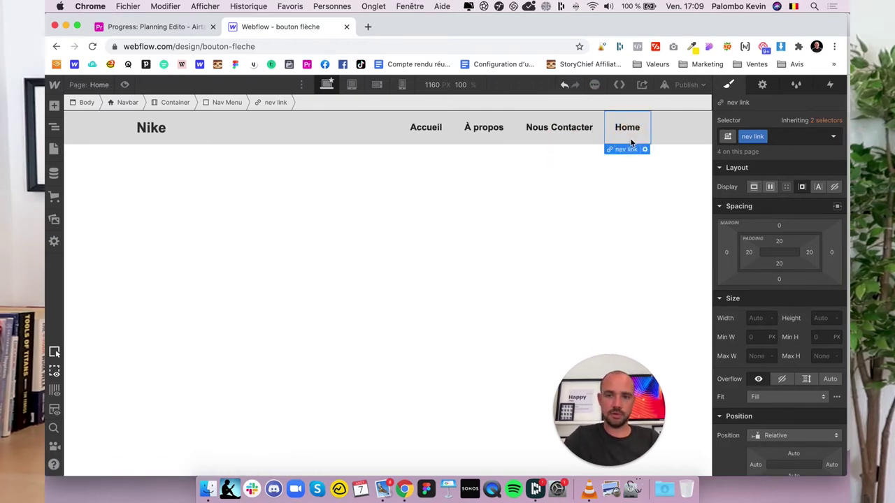
pyautogui.press('Delete')
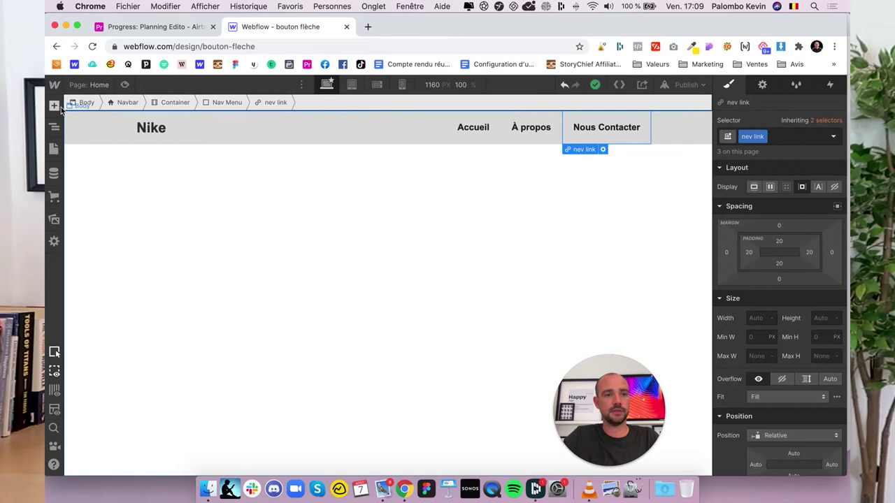
# Step: Drag a Dropdown from the Add panel into the navbar after Nous Contacter
pyautogui.click(56, 107)
pyautogui.scroll(-5, 126, 334)
pyautogui.scroll(-5, 126, 334)
pyautogui.scroll(-2, 126, 333)
pyautogui.scroll(-3, 126, 333)
pyautogui.scroll(-2, 129, 318)
pyautogui.scroll(-1, 135, 302)
pyautogui.scroll(-1, 134, 302)
pyautogui.moveTo(136, 286); pyautogui.dragTo(619, 128)
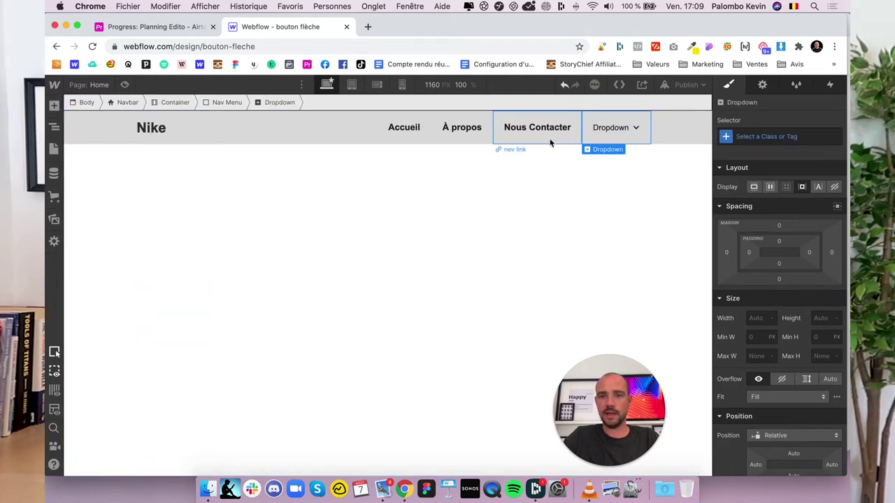
# Step: Give the Dropdown a new 'dropdown' class with 16px, 700 Bold text
pyautogui.scroll(-2, 761, 334)
pyautogui.scroll(-1, 772, 353)
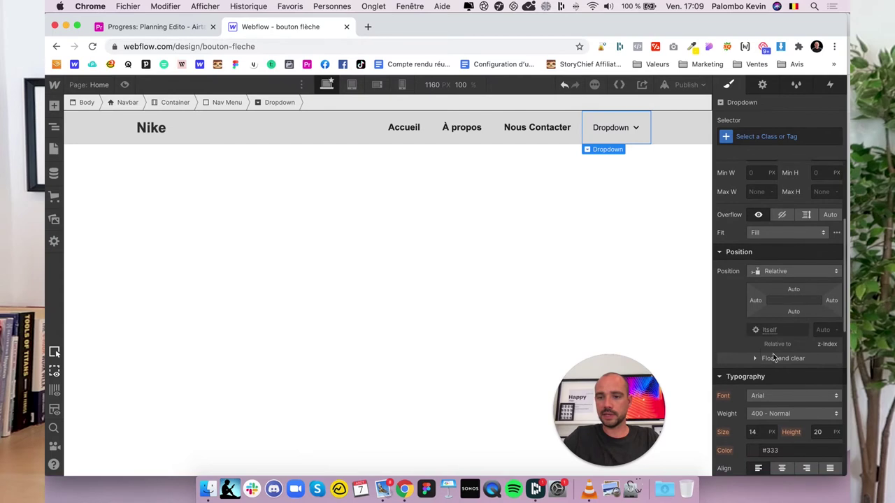
pyautogui.click(766, 137)
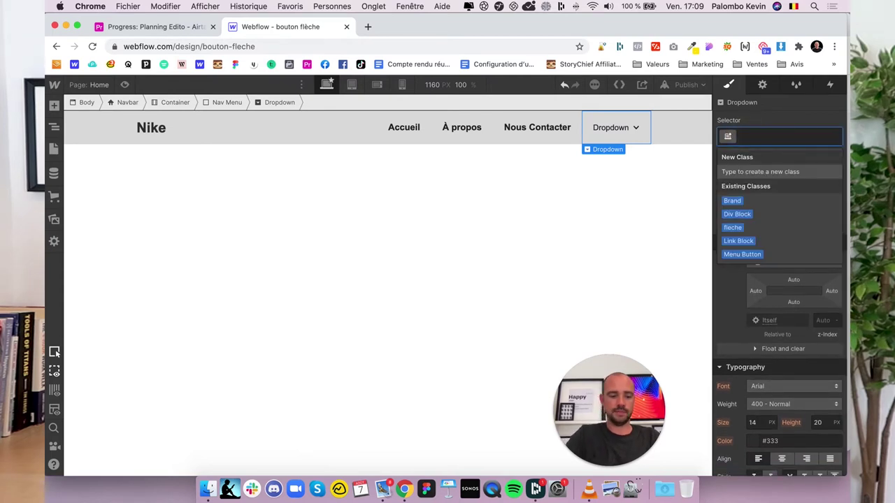
pyautogui.write('dor')
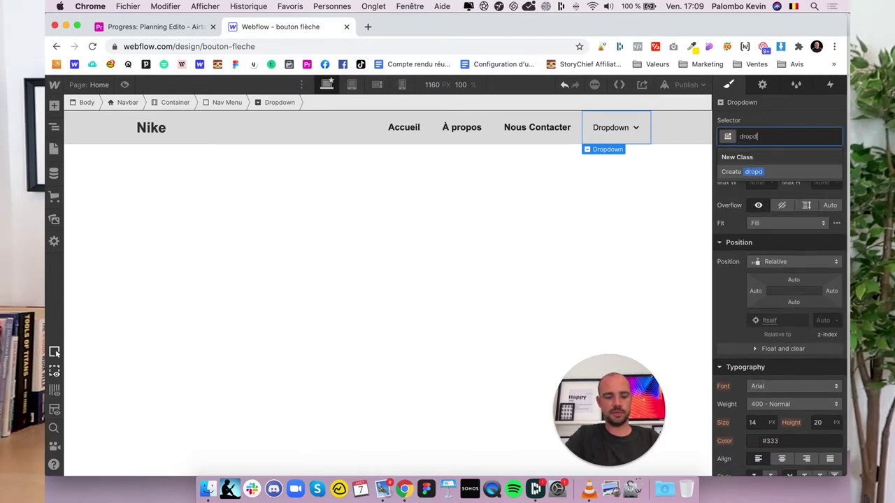
pyautogui.press('Return')
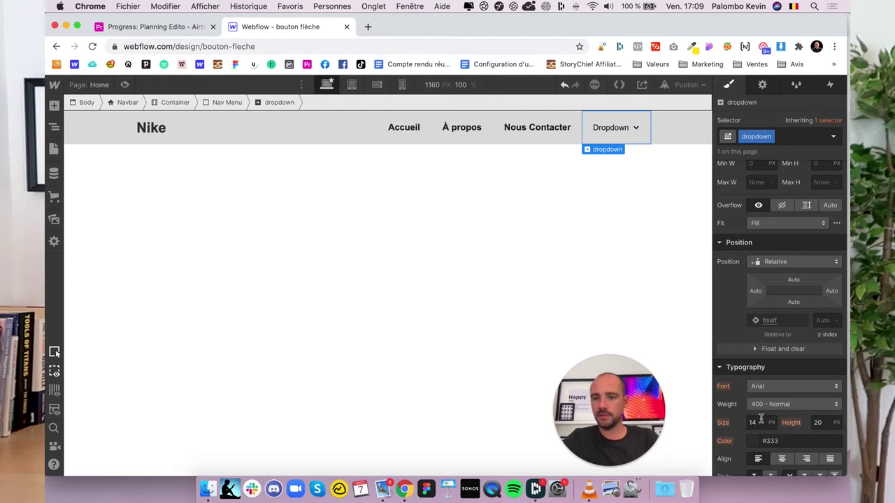
pyautogui.write('16')
pyautogui.press('Return')
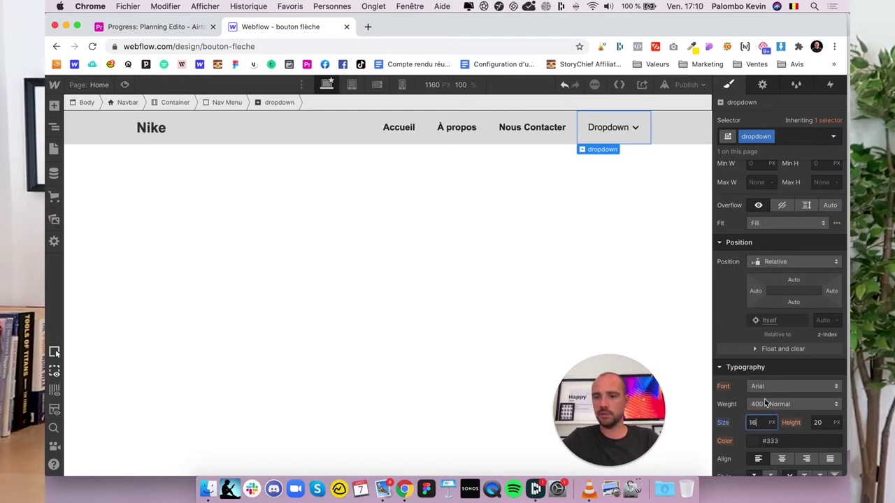
pyautogui.click(766, 404)
pyautogui.click(776, 439)
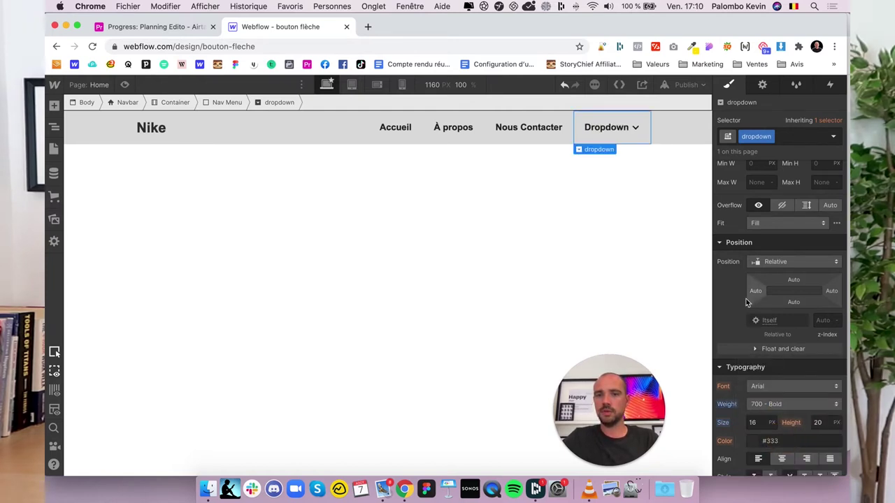
# Step: Preview the page and open the dropdown to confirm it lists Link 1, Link 2 and Link 3
pyautogui.click(125, 84)
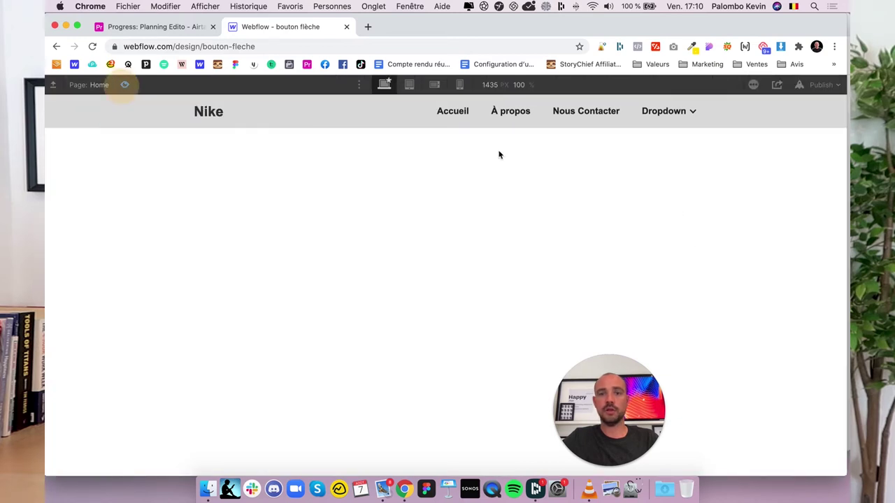
pyautogui.click(686, 108)
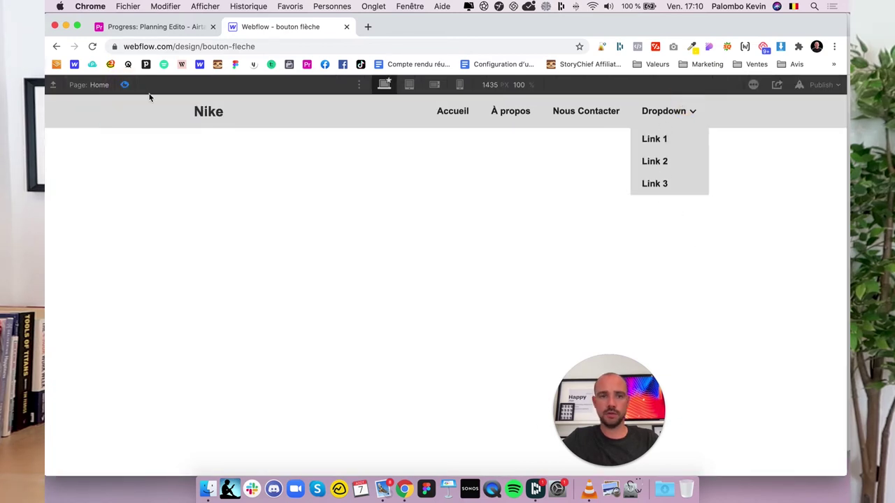
pyautogui.click(124, 85)
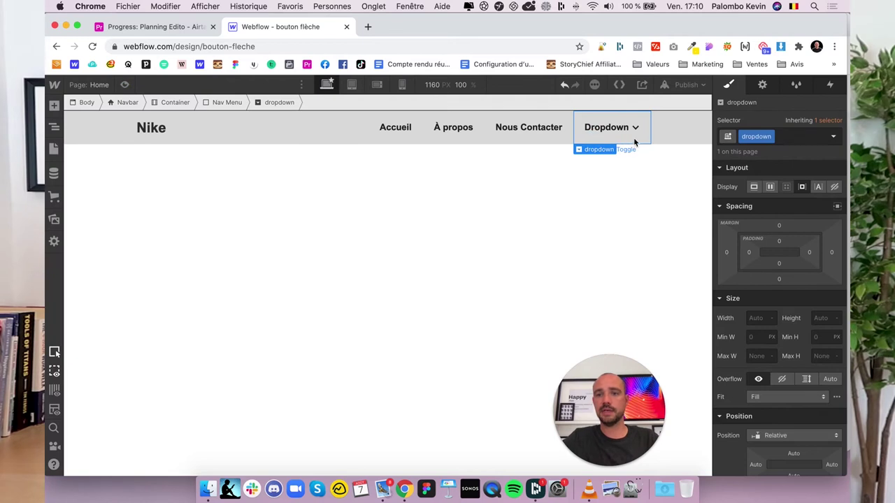
# Step: Reselect the dropdown element under the Nav Menu branch of the Navigator
pyautogui.click(54, 127)
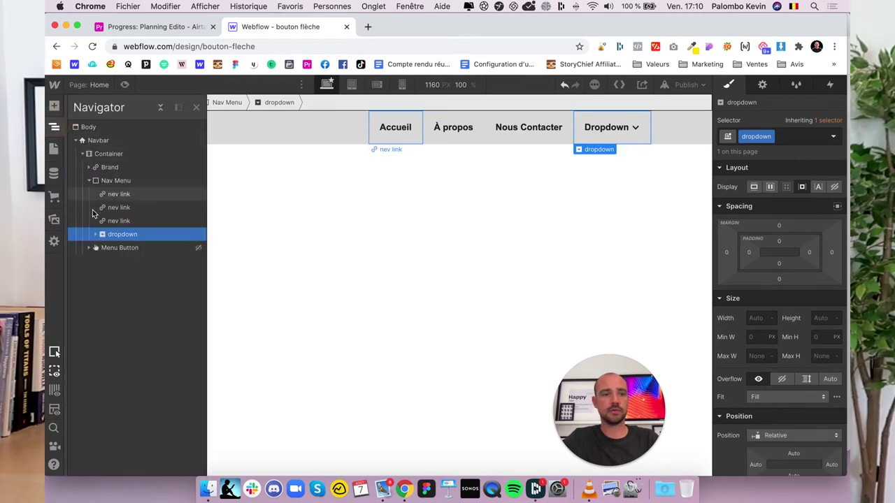
pyautogui.click(91, 182)
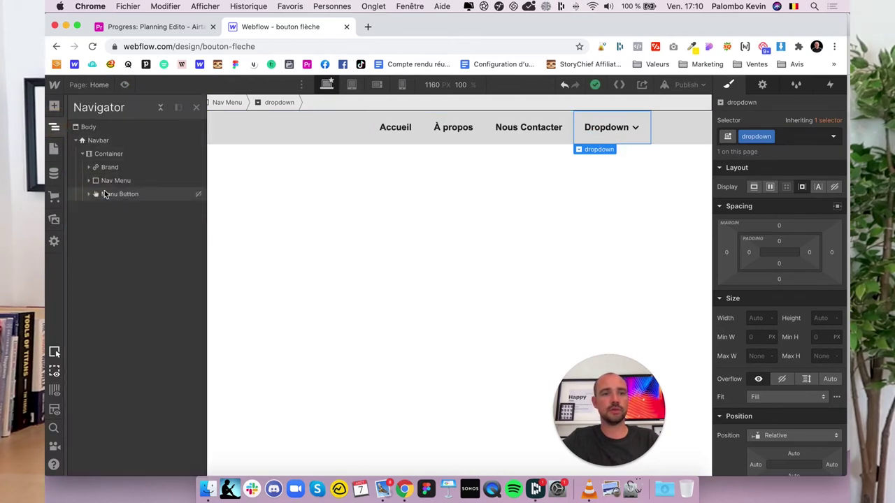
pyautogui.click(91, 182)
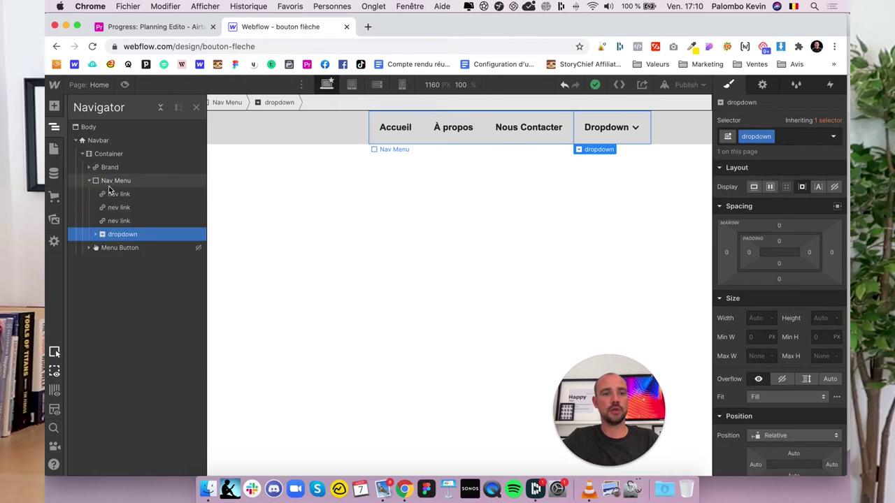
pyautogui.click(112, 182)
pyautogui.click(113, 232)
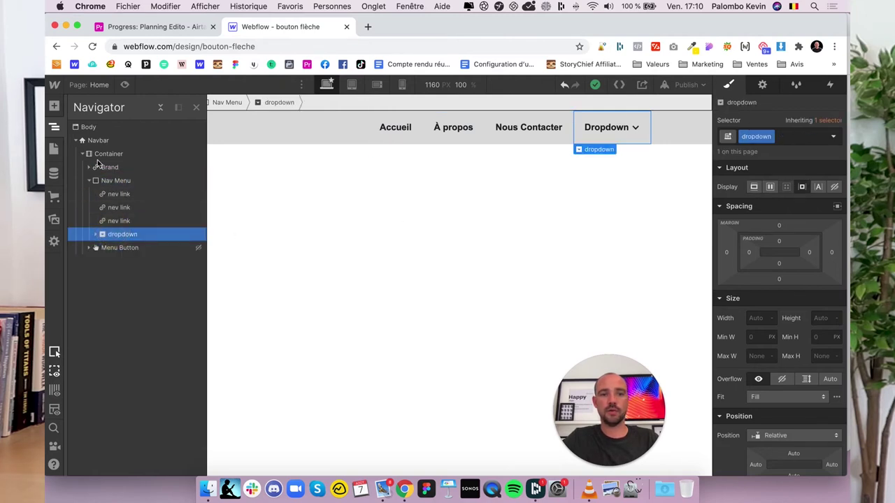
pyautogui.click(50, 131)
# Step: Open the dropdown and give Link 1 the existing 'nev link' class
pyautogui.click(762, 86)
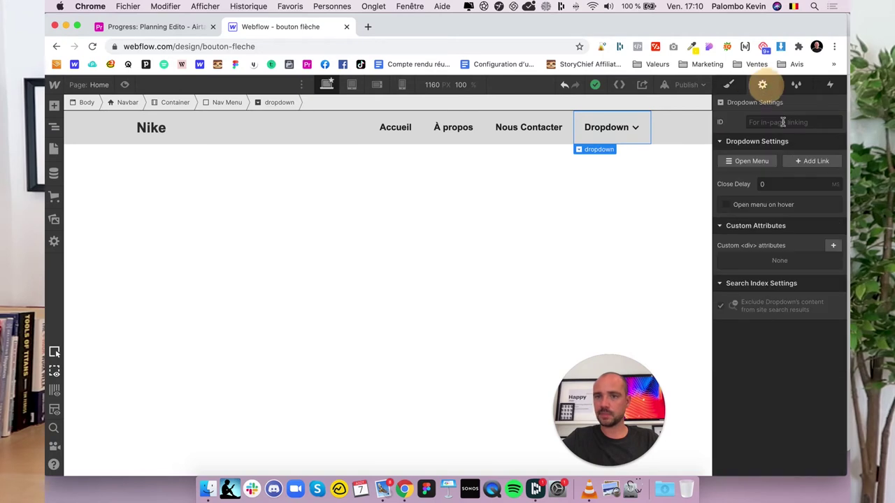
pyautogui.click(739, 160)
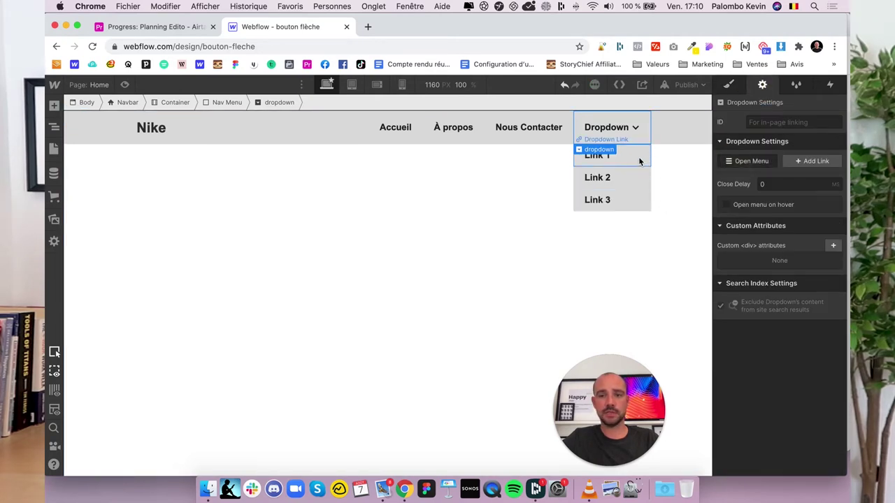
pyautogui.click(629, 157)
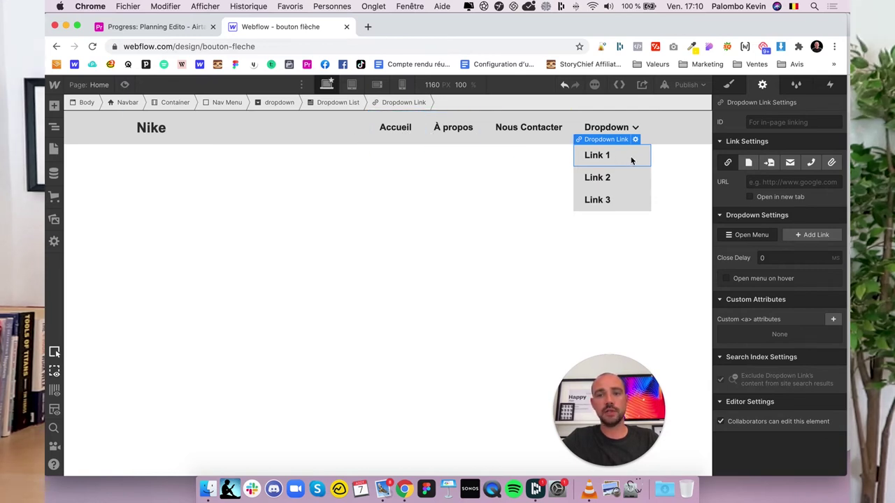
pyautogui.click(729, 85)
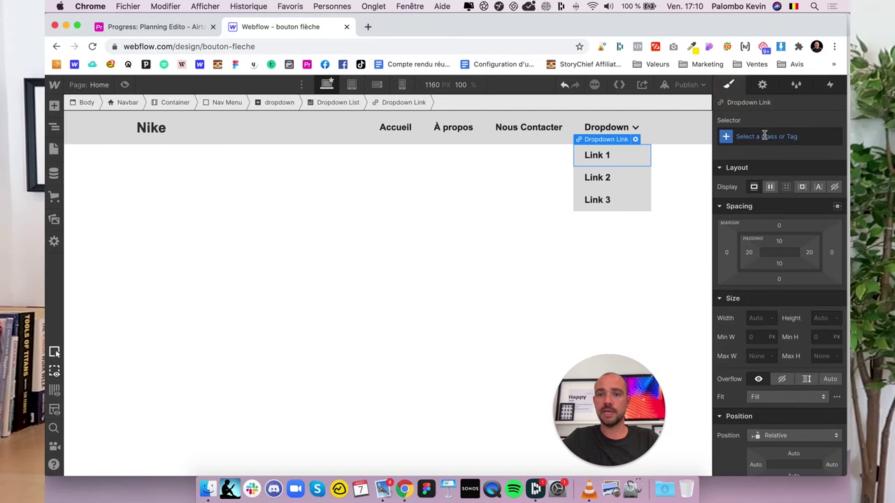
pyautogui.click(764, 136)
pyautogui.write('nev')
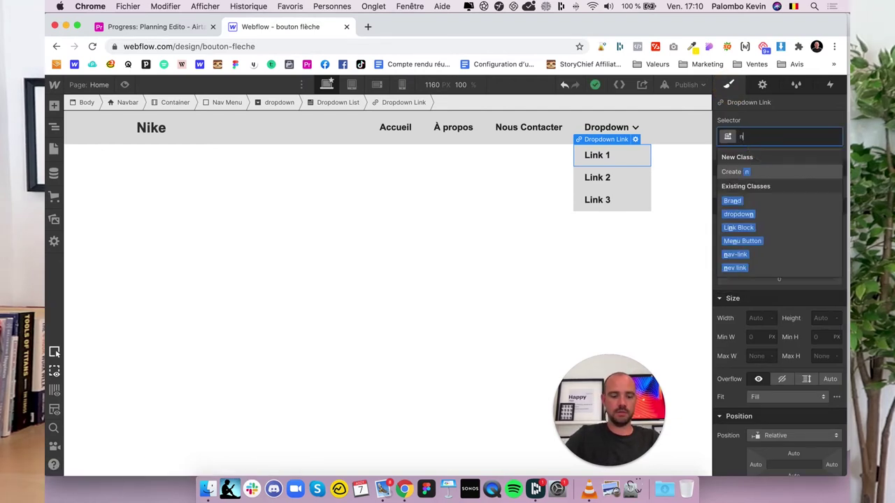
pyautogui.click(736, 200)
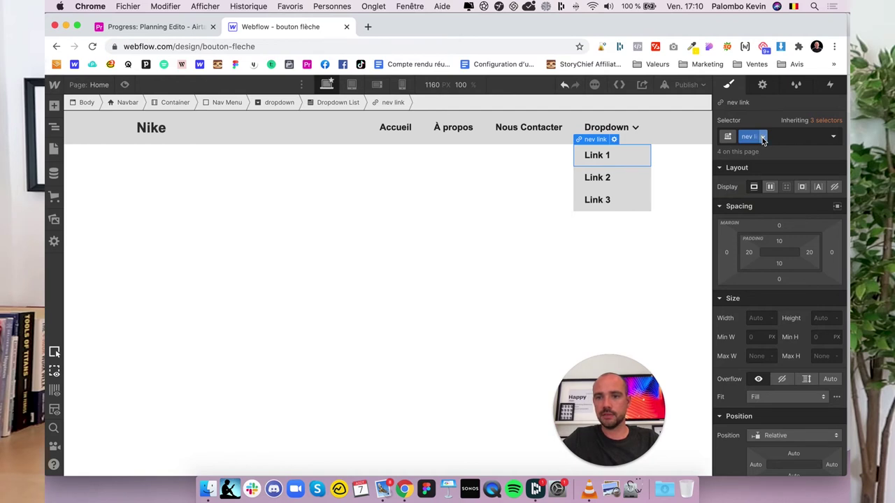
pyautogui.click(762, 137)
pyautogui.click(753, 152)
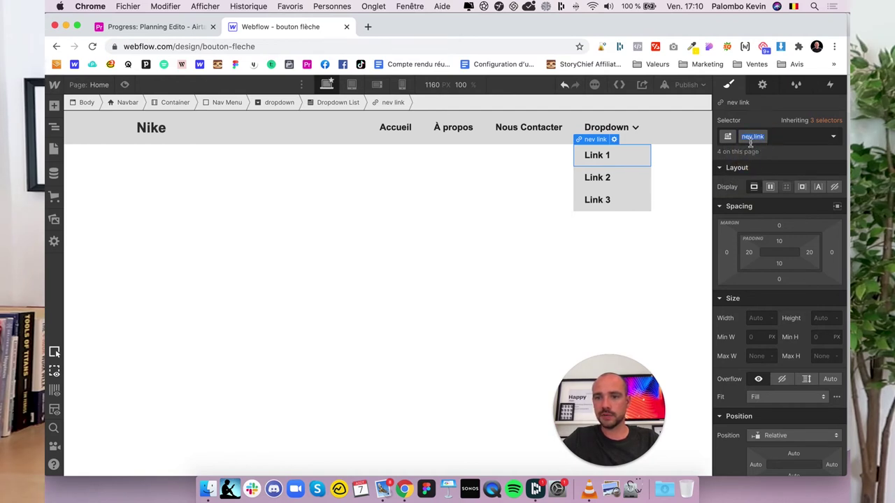
pyautogui.press('Return')
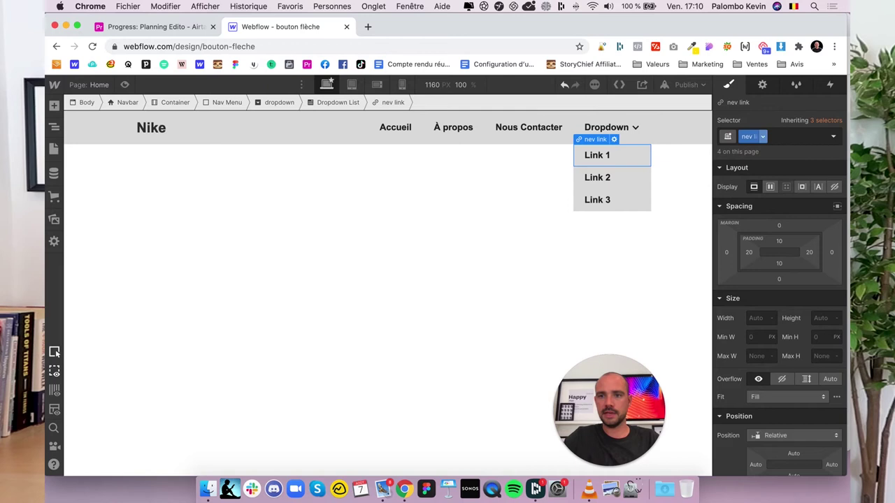
# Step: Delete the extra Link 2 and duplicate Link 1 with Cmd+D
pyautogui.click(617, 175)
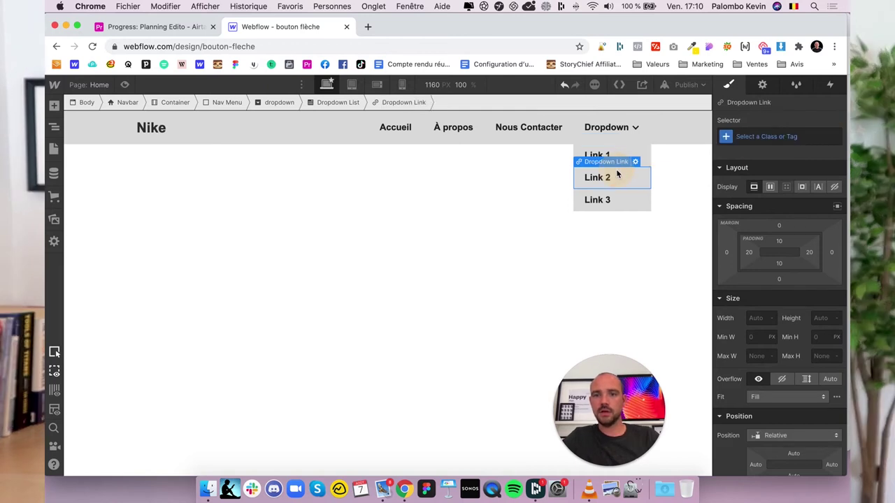
pyautogui.press('Delete')
pyautogui.press('Delete')
pyautogui.click(629, 154)
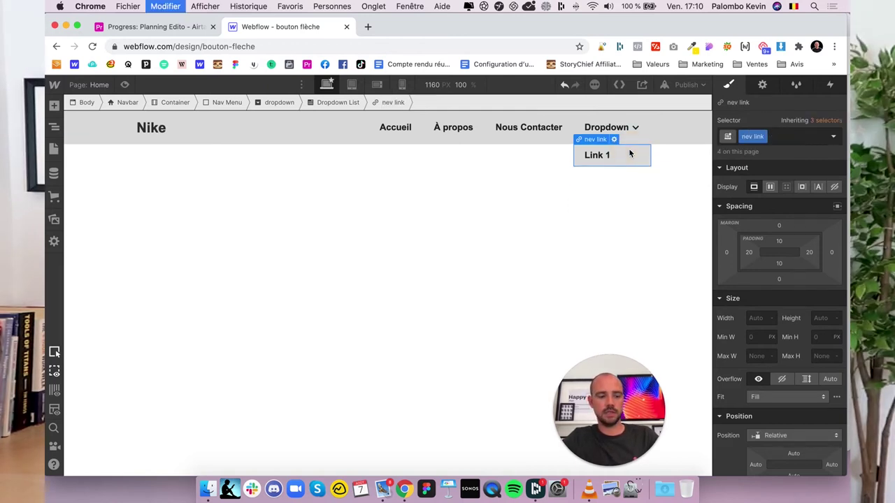
pyautogui.press('super+d')
pyautogui.press('super+d')
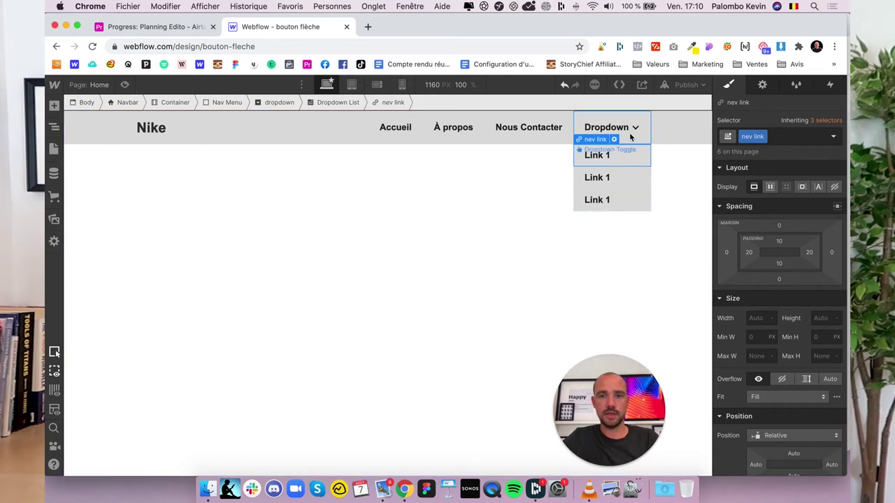
# Step: Drop the navbar's background colour opacity to 0 so it is fully transparent
pyautogui.click(78, 127)
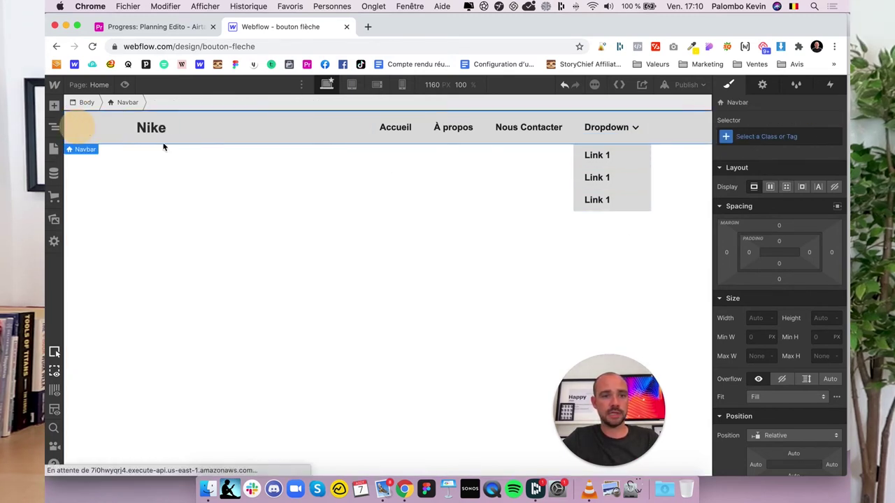
pyautogui.click(761, 84)
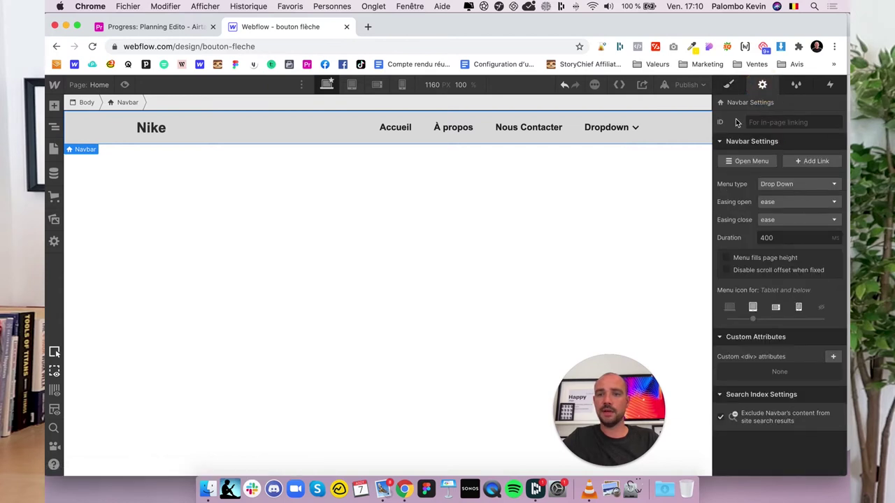
pyautogui.click(728, 84)
pyautogui.scroll(-5, 776, 286)
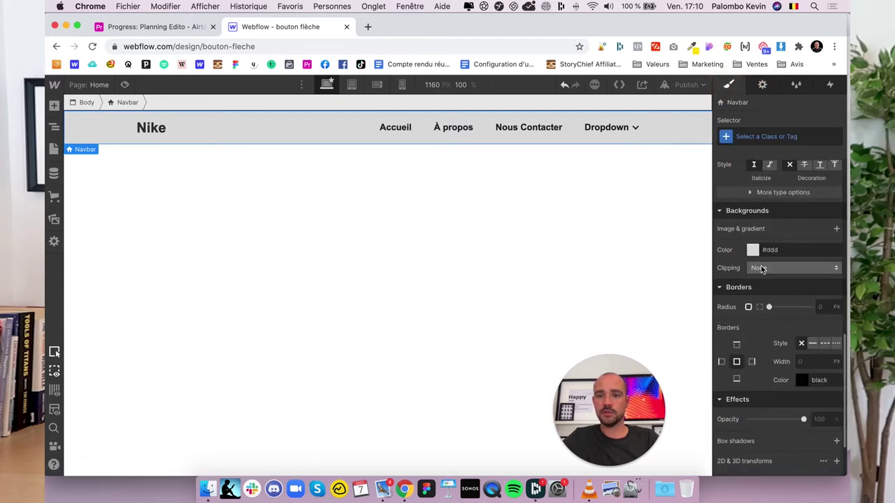
pyautogui.click(752, 249)
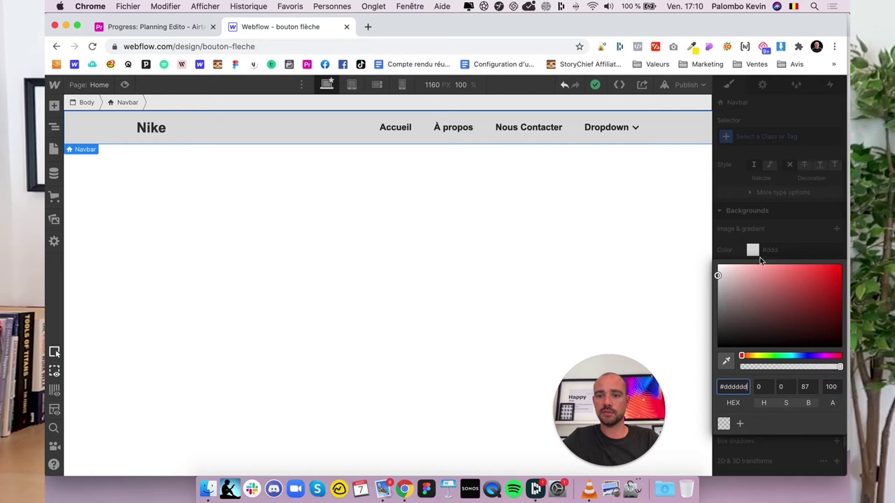
pyautogui.moveTo(757, 365); pyautogui.dragTo(739, 365)
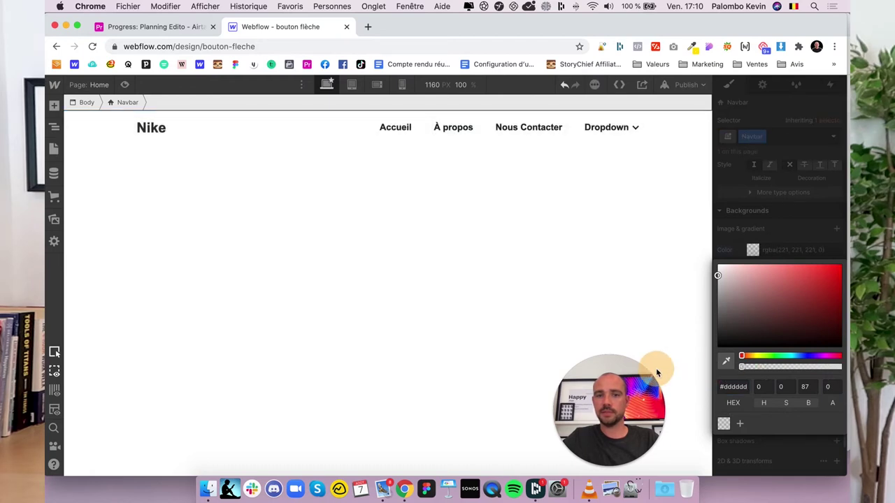
pyautogui.click(768, 222)
# Step: Preview the page and open the dropdown to check its three Link 1 items
pyautogui.click(284, 191)
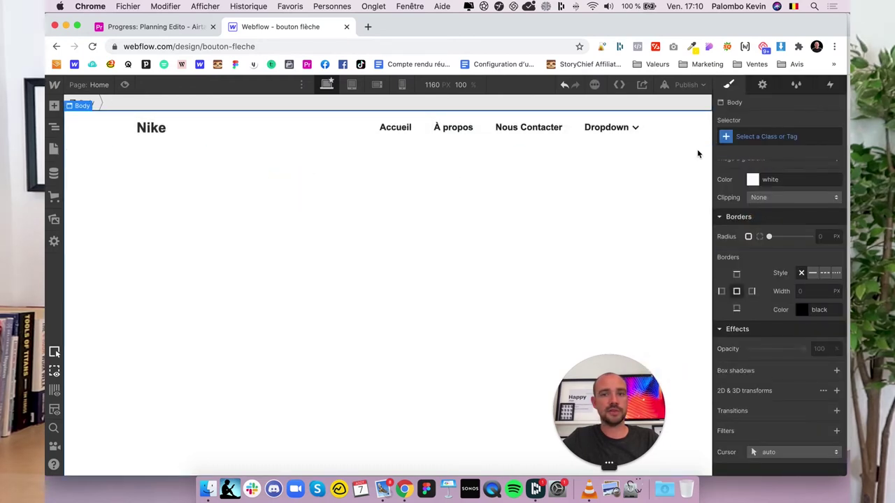
pyautogui.click(761, 84)
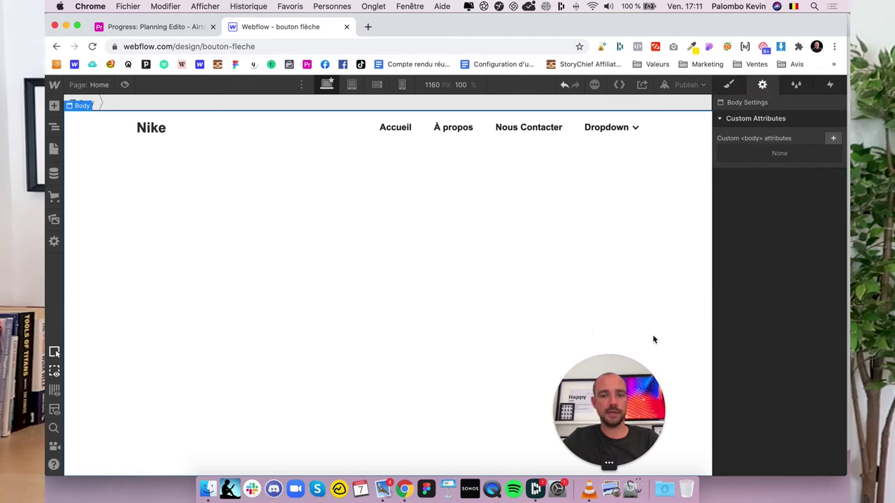
pyautogui.click(731, 87)
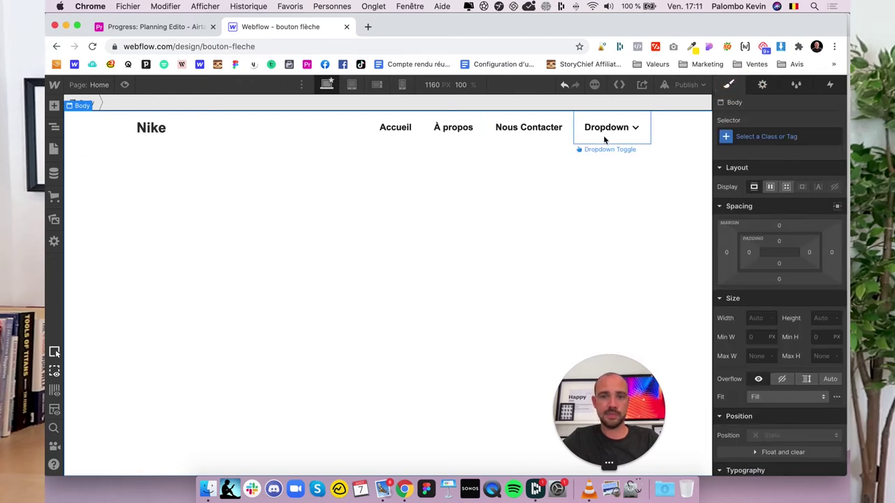
pyautogui.click(126, 84)
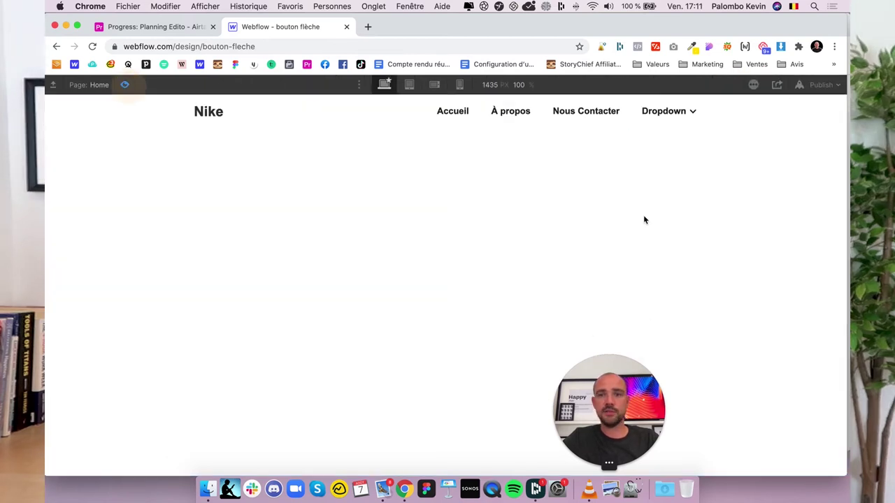
pyautogui.click(673, 113)
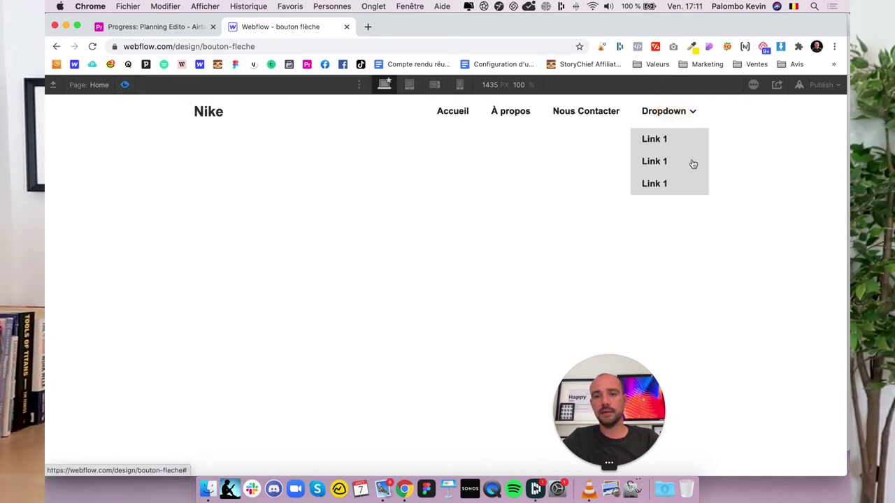
pyautogui.click(681, 116)
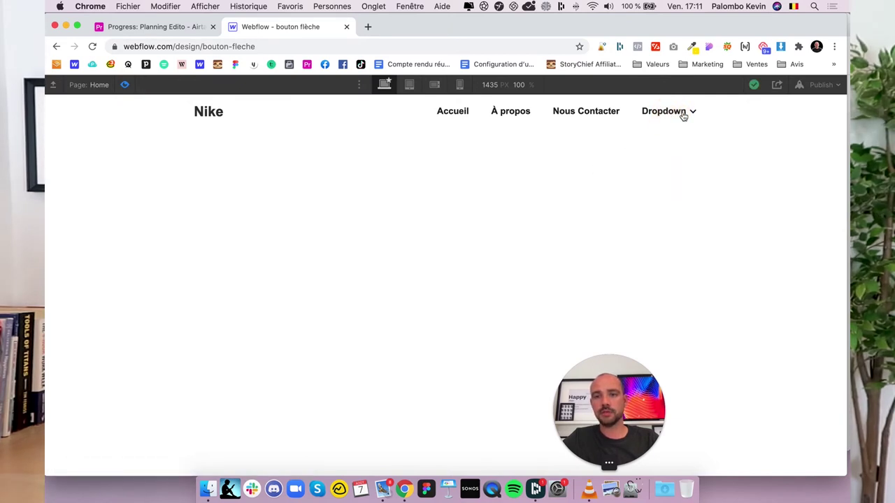
# Step: Exit preview, show the dropdown's links on the canvas and select the first link
pyautogui.click(126, 85)
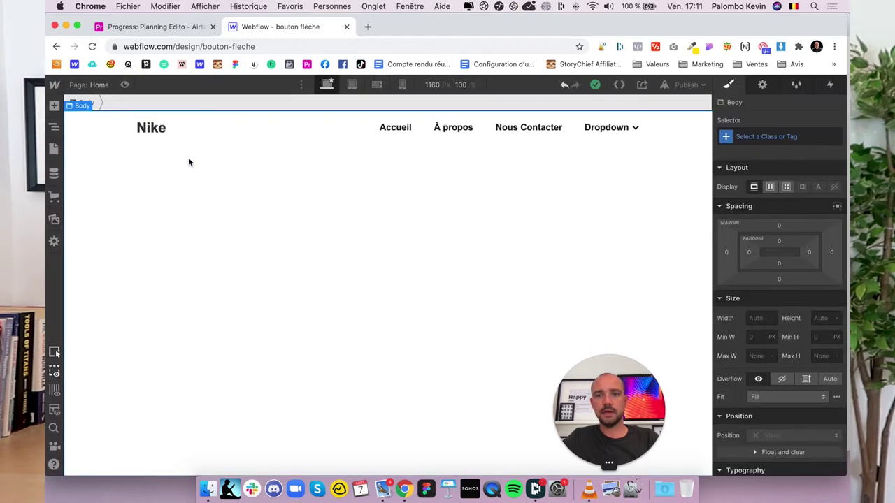
pyautogui.click(628, 141)
pyautogui.click(761, 85)
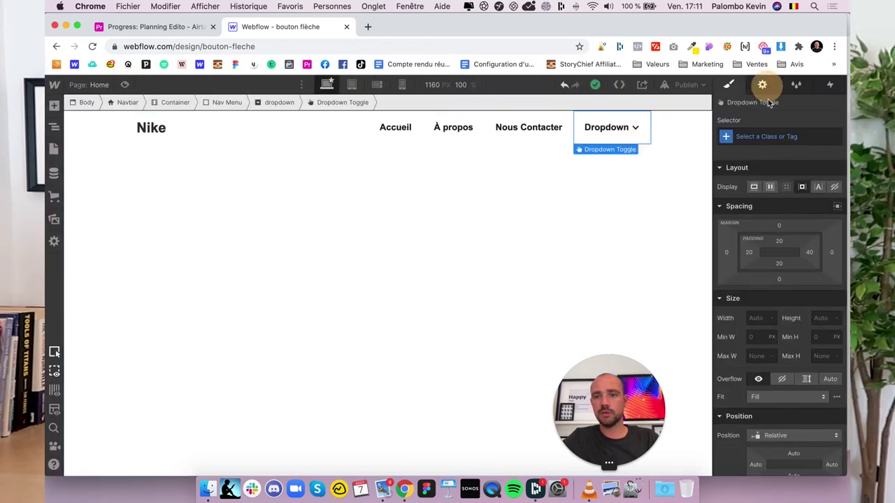
pyautogui.click(742, 179)
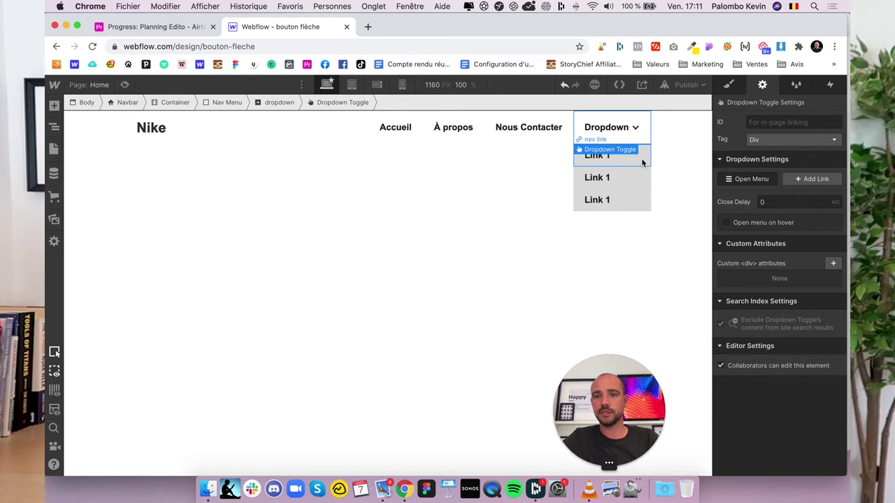
pyautogui.click(641, 157)
pyautogui.click(729, 84)
pyautogui.scroll(-10, 755, 264)
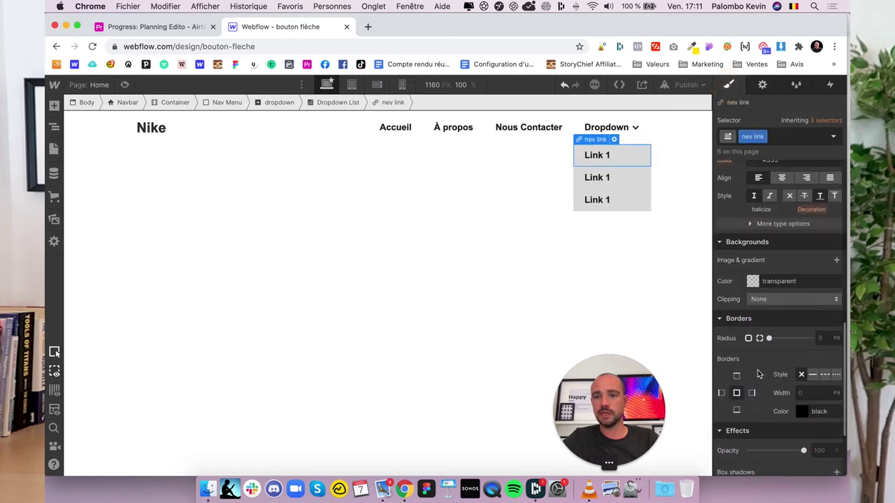
pyautogui.scroll(-3, 754, 264)
pyautogui.scroll(5, 756, 262)
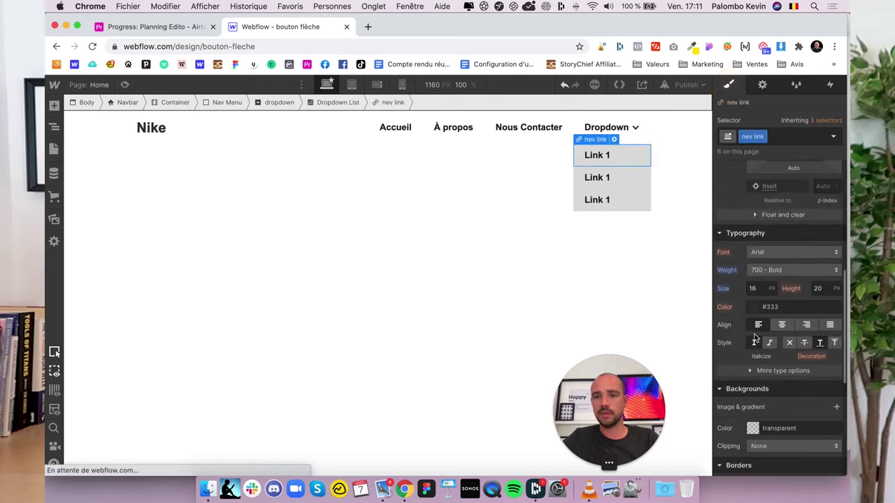
# Step: Set the Dropdown List's background colour to black (#000000)
pyautogui.click(55, 126)
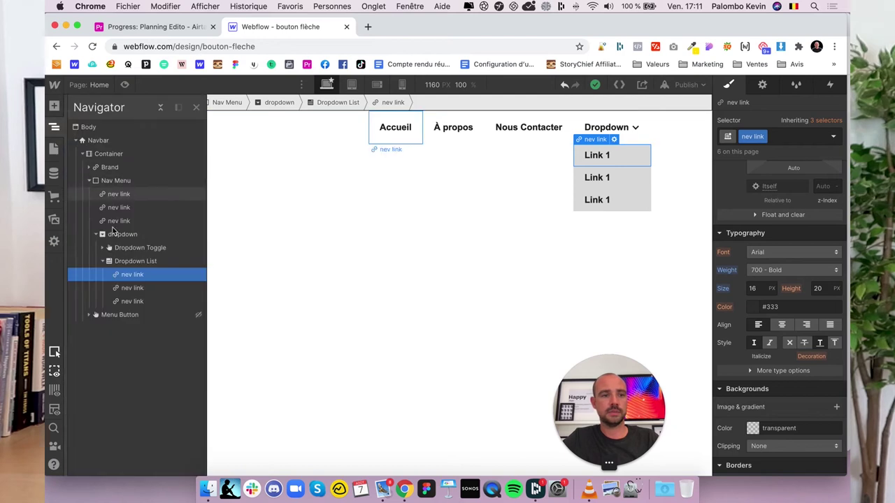
pyautogui.click(129, 262)
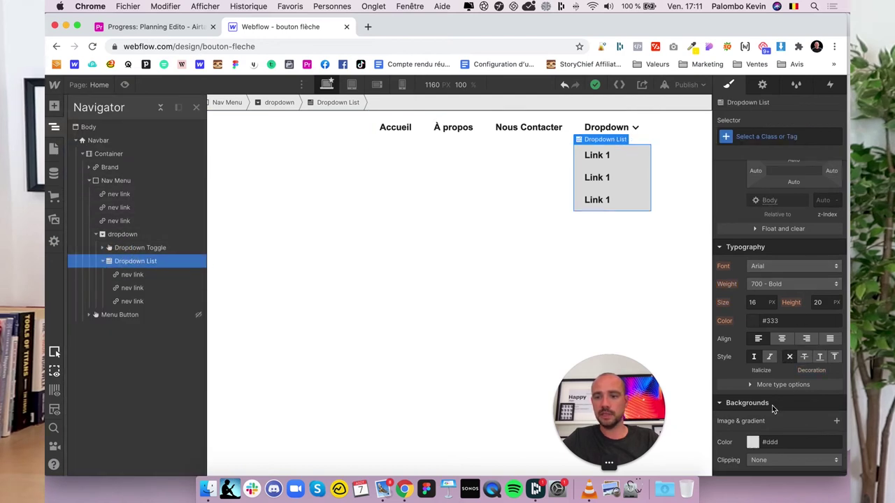
pyautogui.click(754, 441)
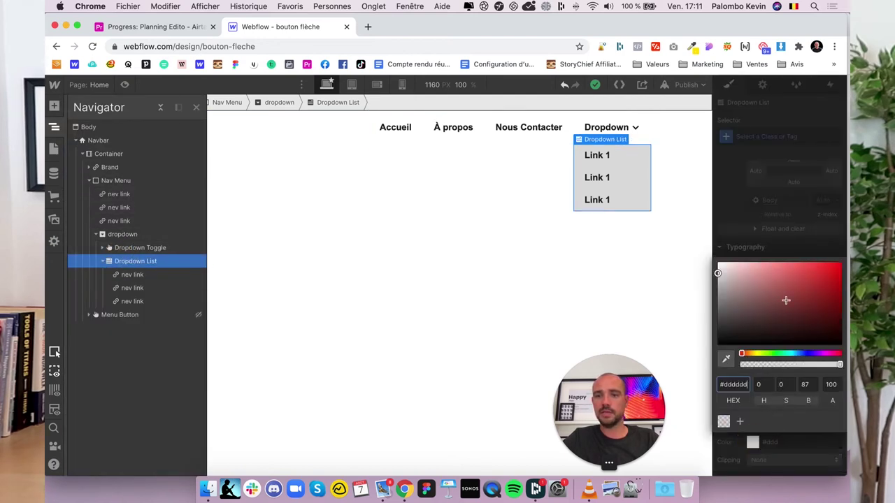
pyautogui.moveTo(786, 300); pyautogui.dragTo(674, 392)
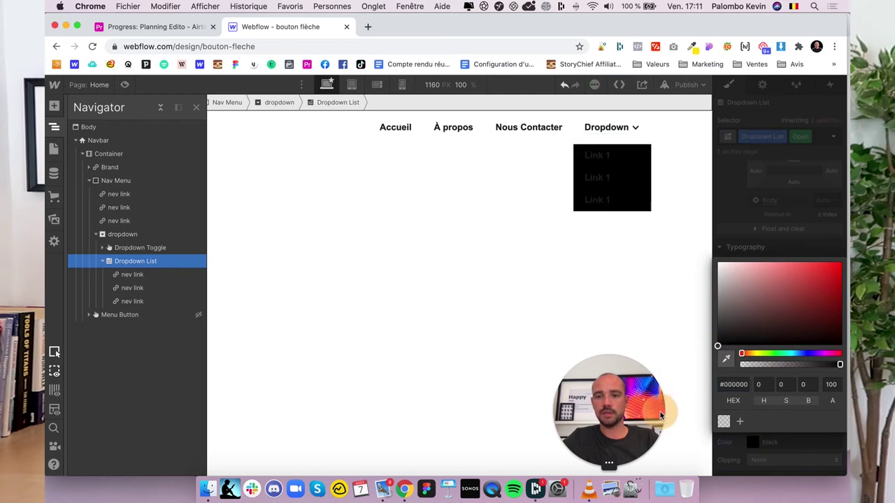
pyautogui.click(777, 227)
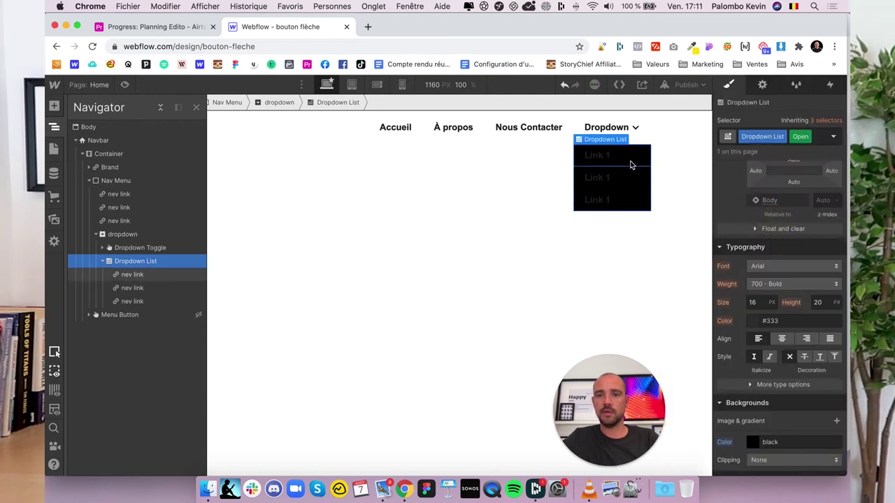
pyautogui.click(631, 162)
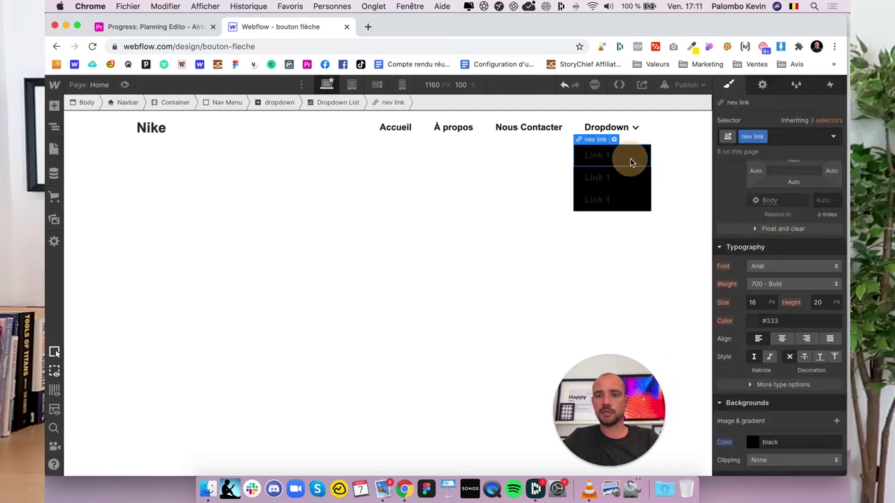
# Step: Add a 'fonce' combo class to the first link and set its text colour to white
pyautogui.click(779, 139)
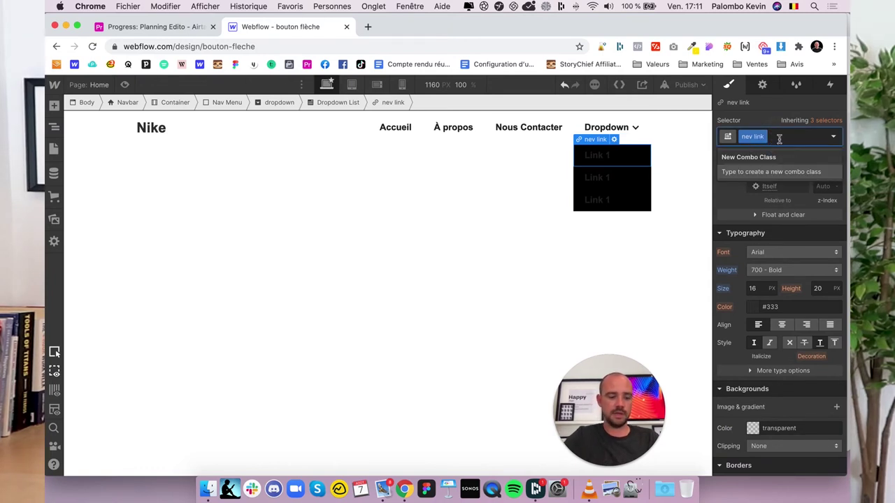
pyautogui.write('n')
pyautogui.press('BackSpace')
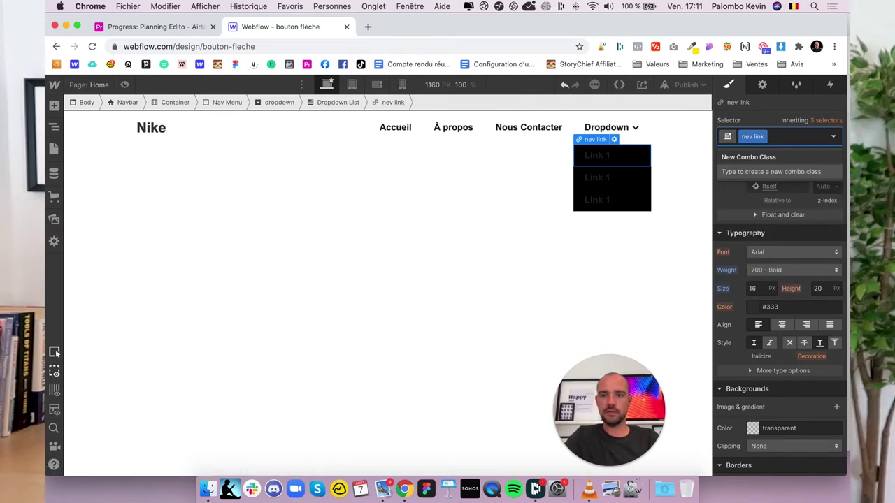
pyautogui.write('fonce')
pyautogui.press('Return')
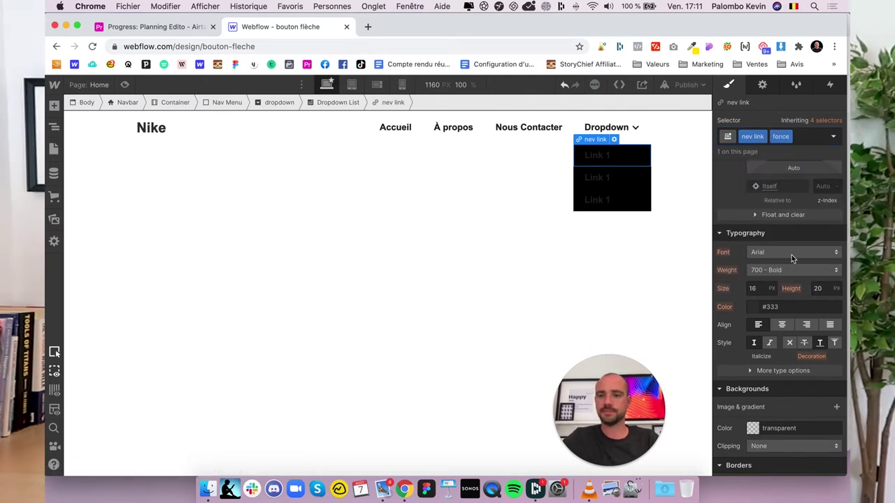
pyautogui.click(755, 307)
pyautogui.moveTo(748, 191); pyautogui.dragTo(760, 102)
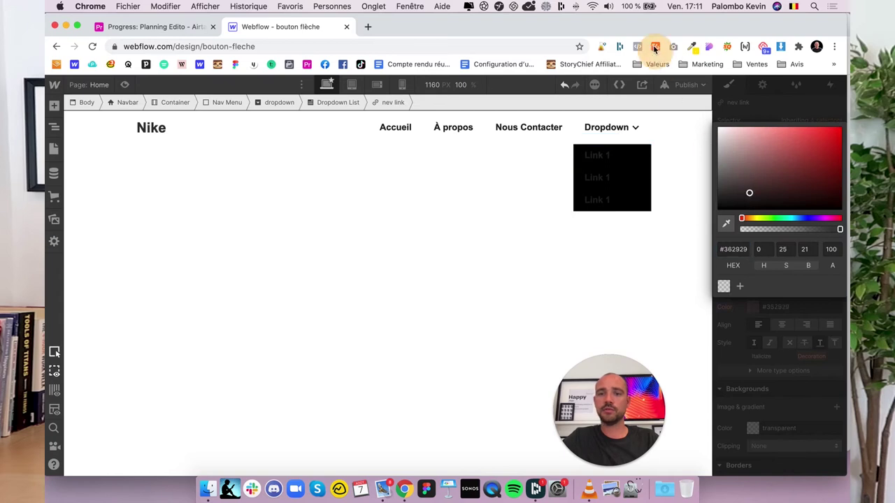
pyautogui.click(760, 102)
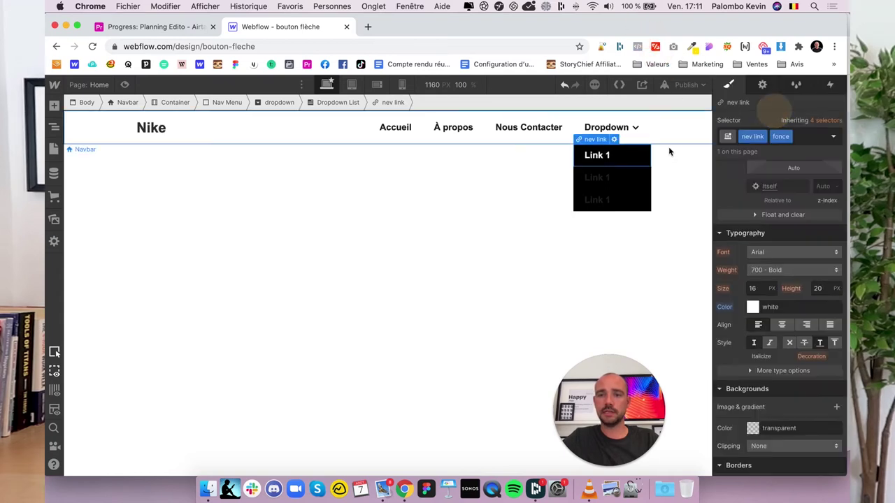
# Step: Apply the 'fonce' combo class to the second and third dropdown links
pyautogui.click(635, 181)
pyautogui.click(781, 138)
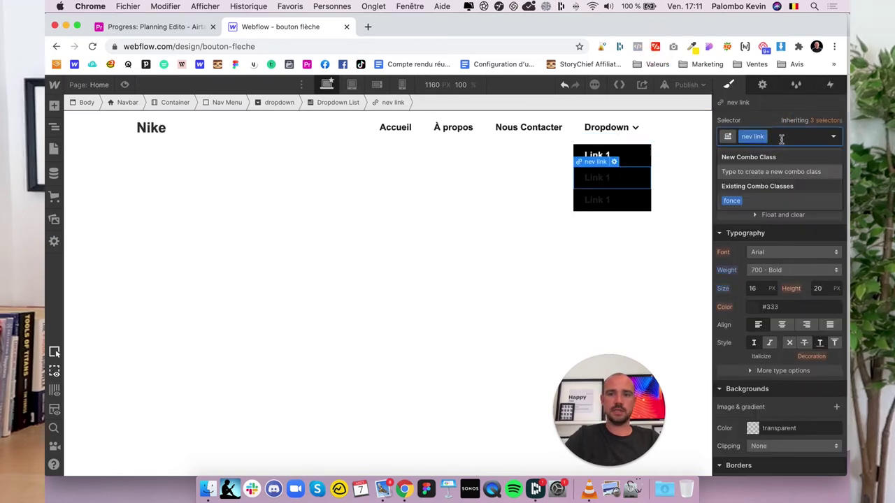
pyautogui.click(731, 201)
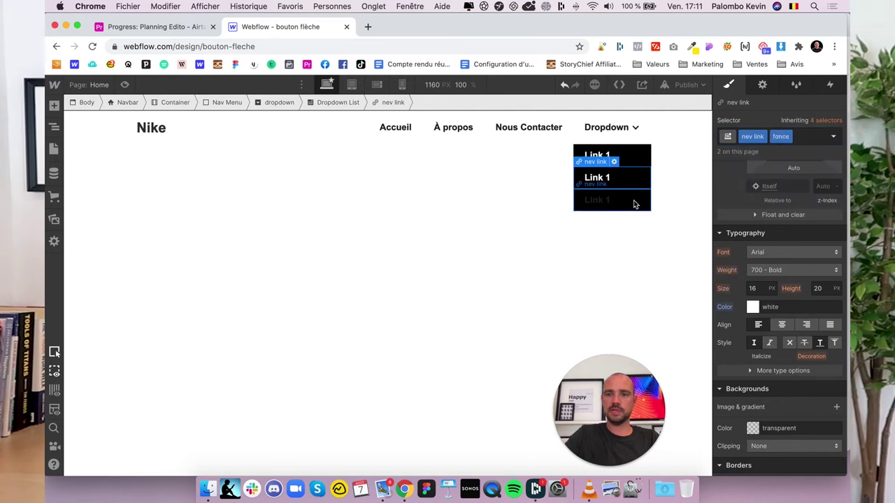
pyautogui.click(632, 200)
pyautogui.click(774, 138)
pyautogui.click(740, 197)
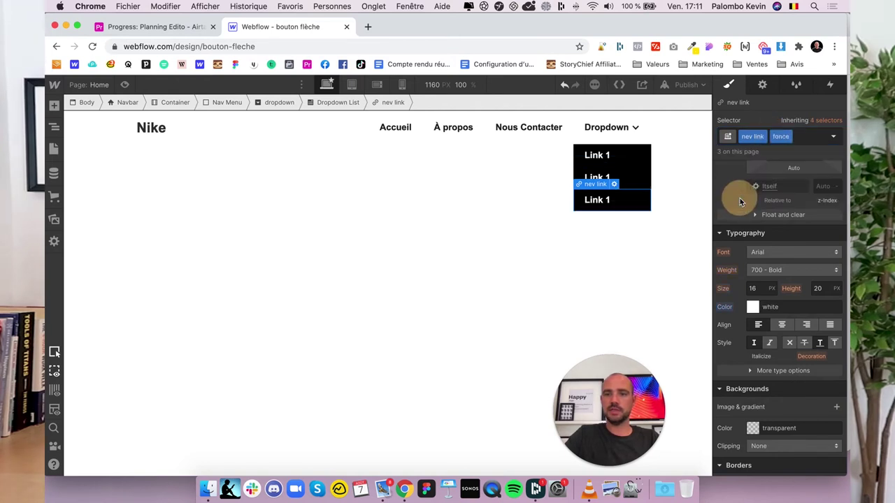
pyautogui.click(624, 157)
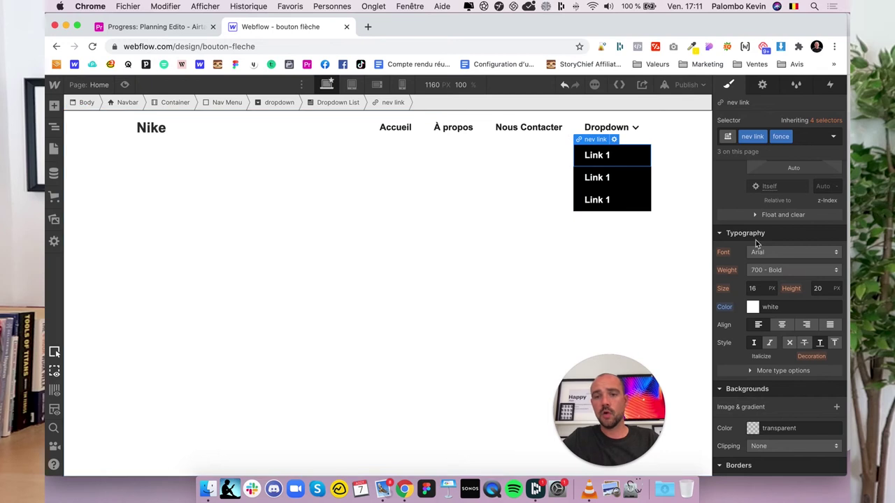
pyautogui.scroll(5, 795, 326)
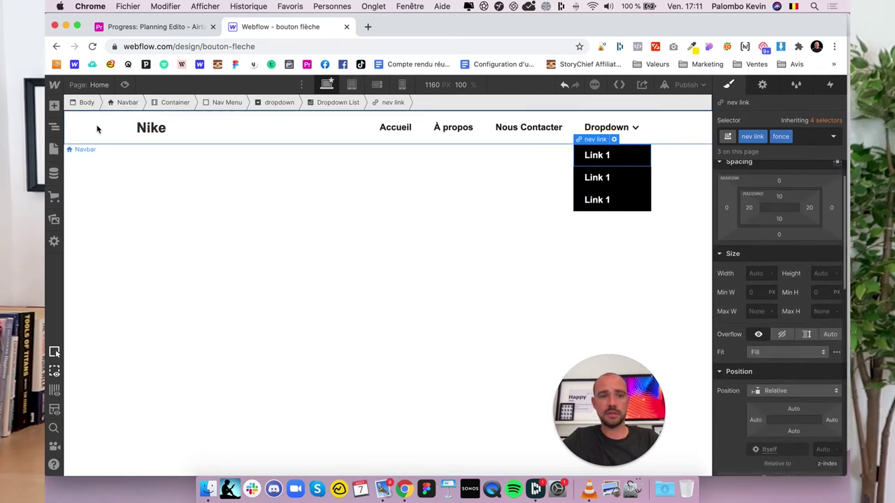
# Step: Select the Dropdown List in the Navigator and set its border radius to 20 px
pyautogui.click(54, 127)
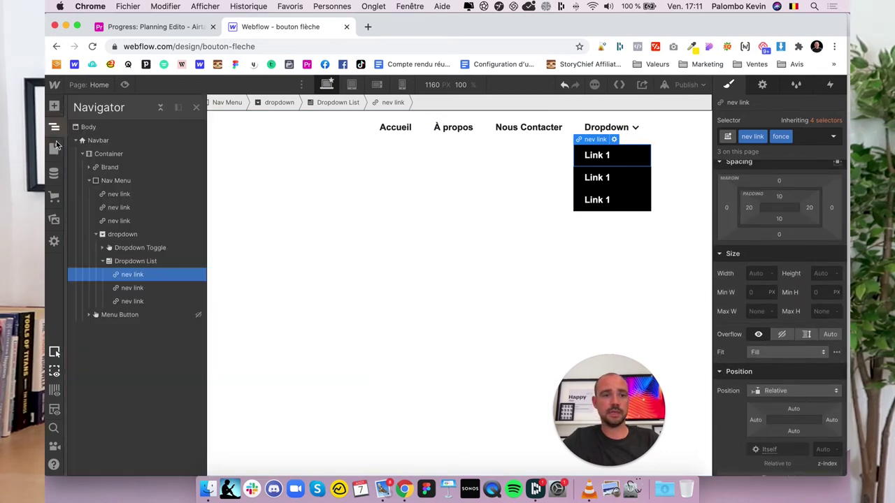
pyautogui.click(134, 261)
pyautogui.scroll(2, 814, 328)
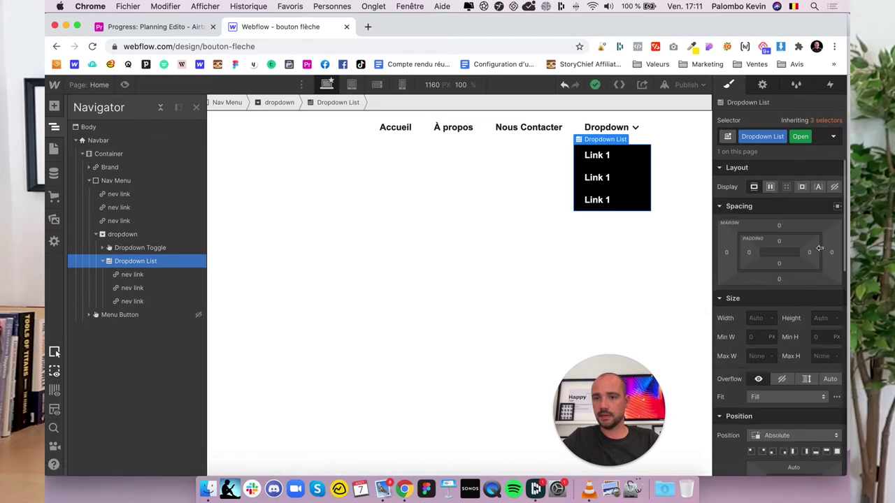
pyautogui.scroll(-4, 811, 260)
pyautogui.scroll(-5, 815, 352)
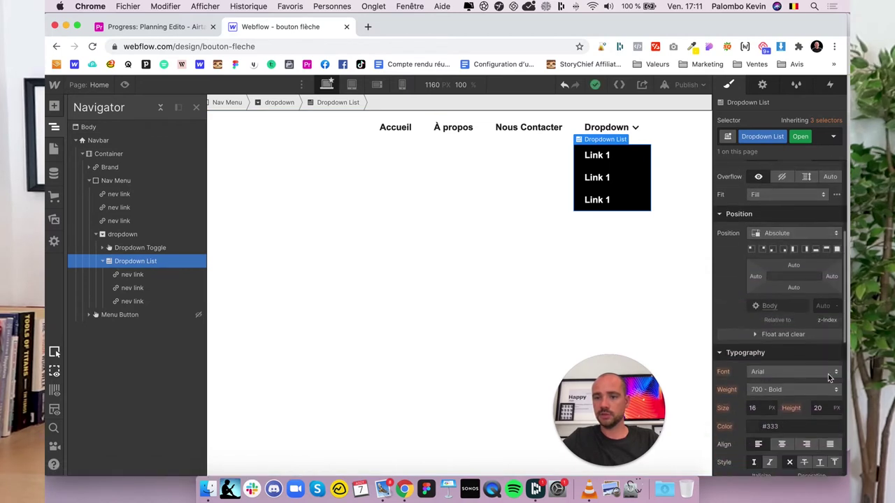
pyautogui.scroll(-1, 829, 390)
pyautogui.scroll(-1, 829, 371)
pyautogui.scroll(-3, 828, 343)
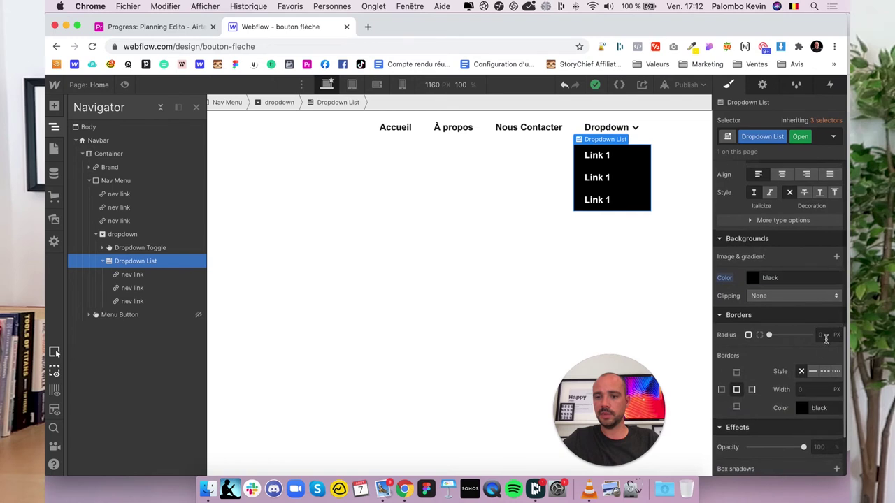
pyautogui.click(828, 336)
pyautogui.write('20')
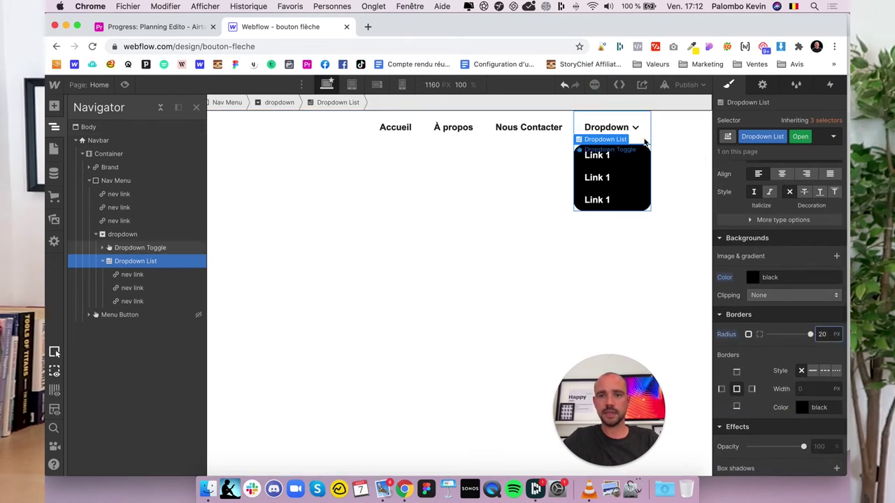
pyautogui.click(645, 143)
# Step: Preview the page and toggle the rounded dropdown open and closed
pyautogui.click(124, 84)
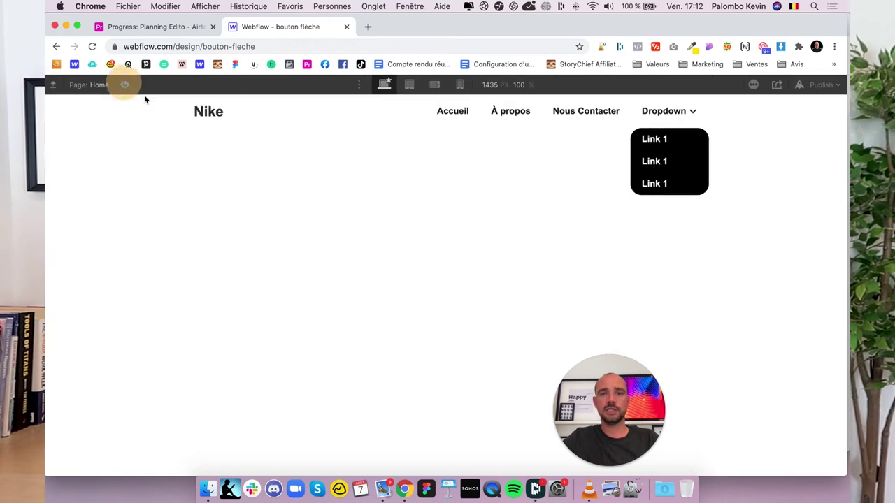
pyautogui.click(665, 116)
pyautogui.click(583, 210)
pyautogui.click(668, 117)
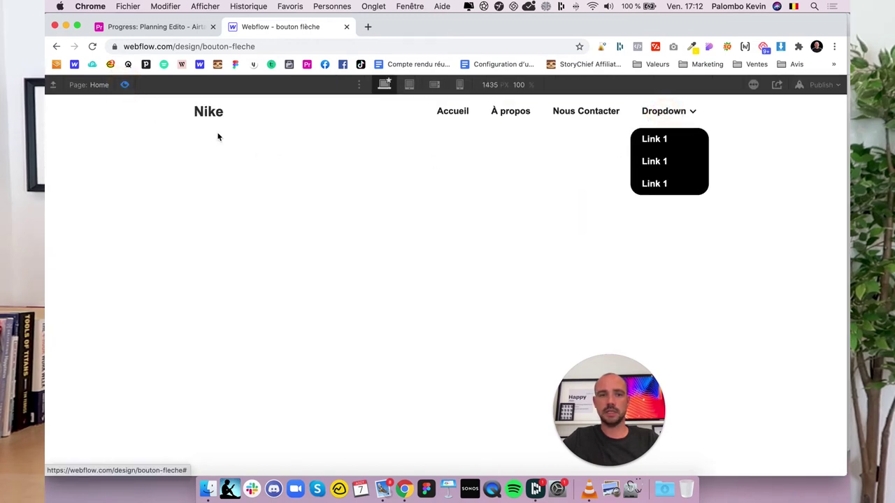
# Step: Return to the Designer and select the whole navbar
pyautogui.click(123, 84)
pyautogui.click(295, 140)
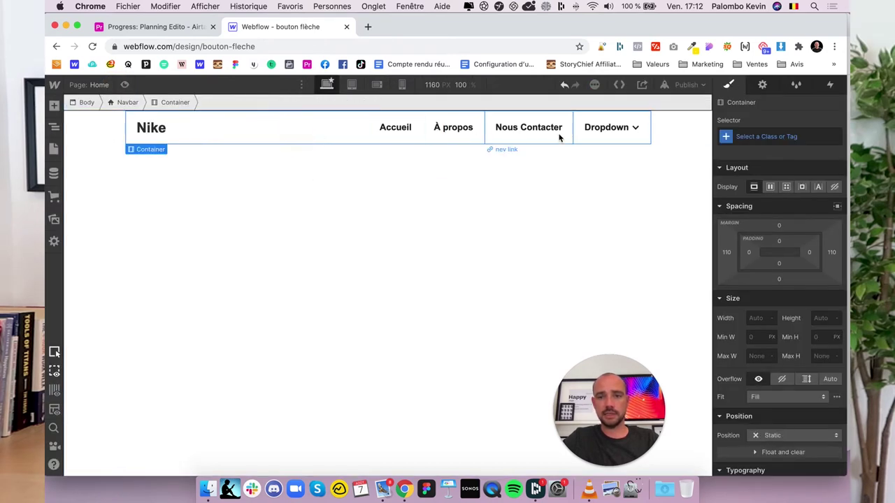
pyautogui.click(592, 133)
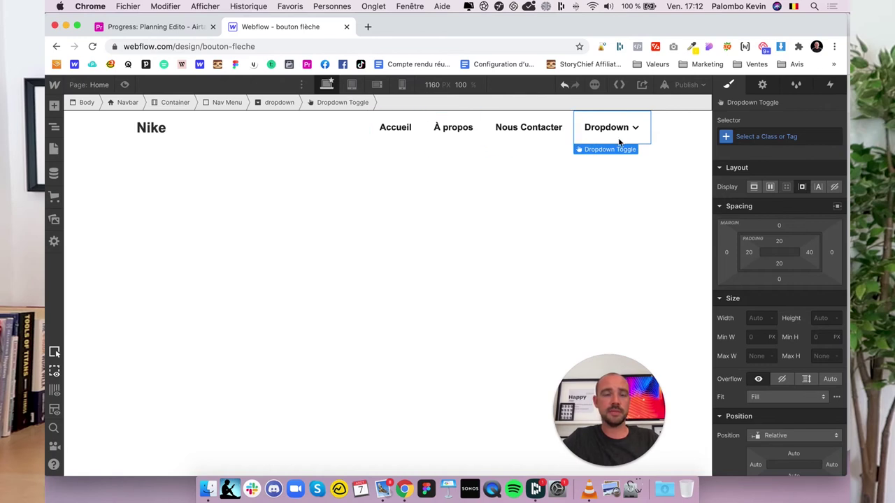
pyautogui.click(662, 138)
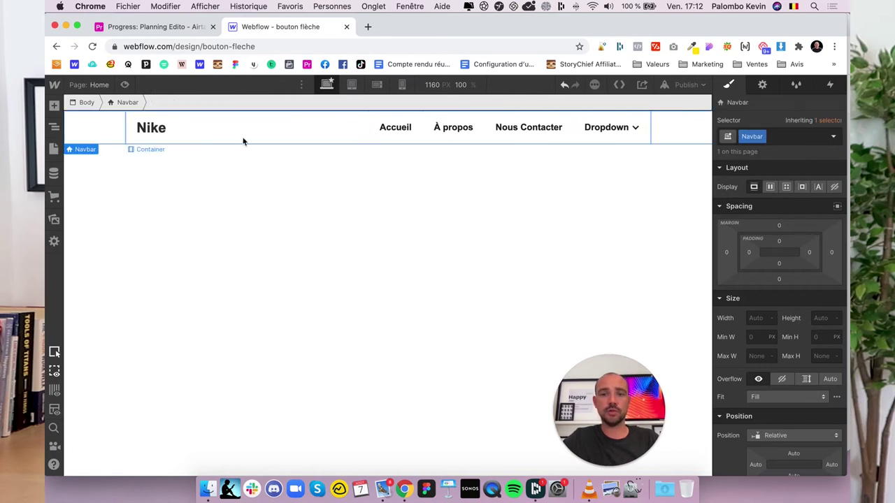
# Step: Collapse the dropdown branches in the Navigator and select the Nav Menu
pyautogui.click(54, 126)
pyautogui.click(103, 260)
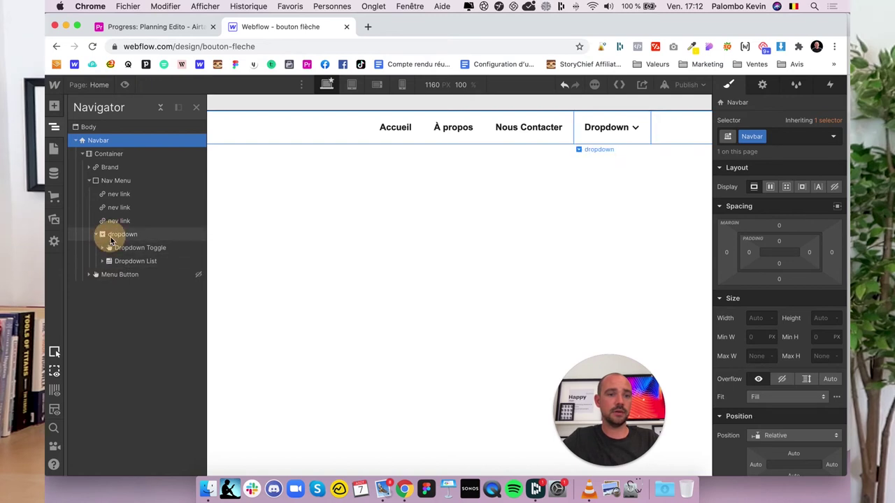
pyautogui.click(110, 234)
pyautogui.click(95, 234)
pyautogui.click(113, 199)
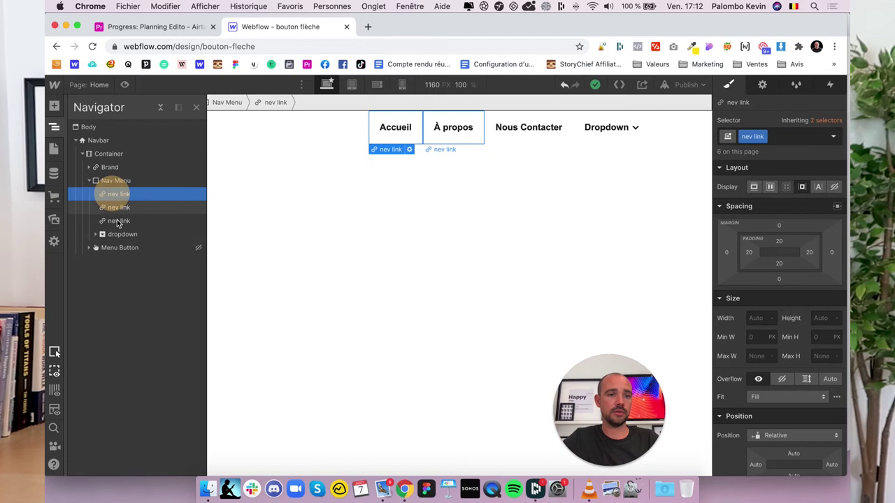
pyautogui.click(114, 180)
# Step: Place an Image in the Nav Menu after Dropdown using the Arrow dark (2).svg asset
pyautogui.click(54, 106)
pyautogui.scroll(-3, 103, 350)
pyautogui.scroll(-4, 103, 385)
pyautogui.moveTo(104, 385); pyautogui.dragTo(594, 190)
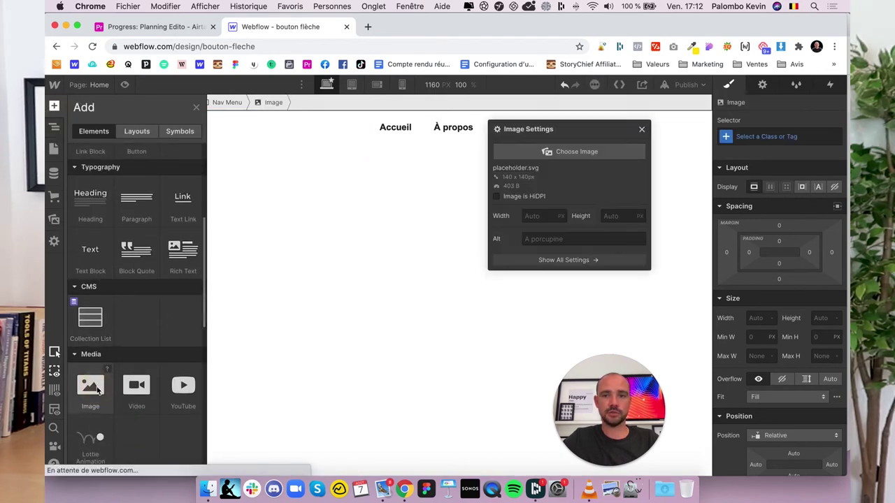
pyautogui.click(582, 230)
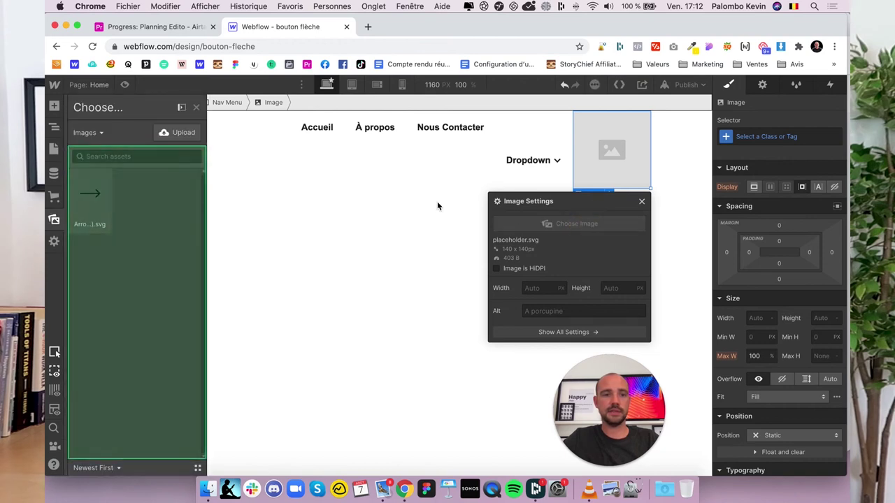
pyautogui.click(98, 195)
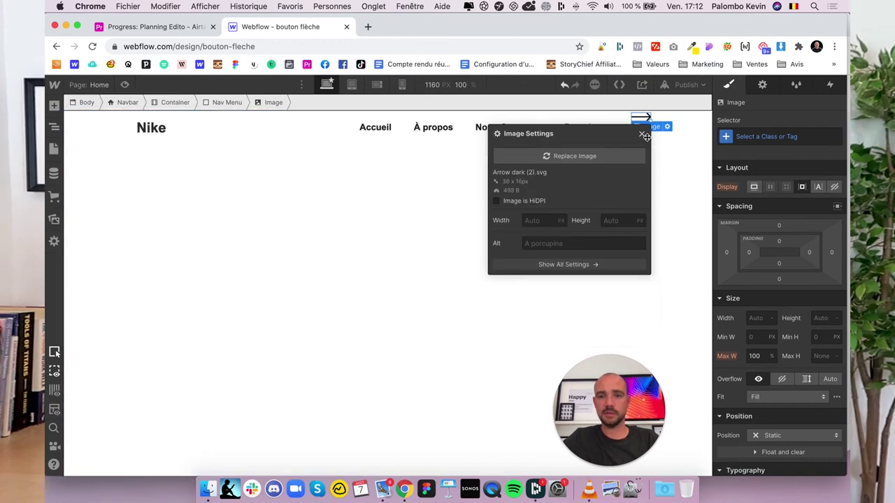
pyautogui.click(641, 136)
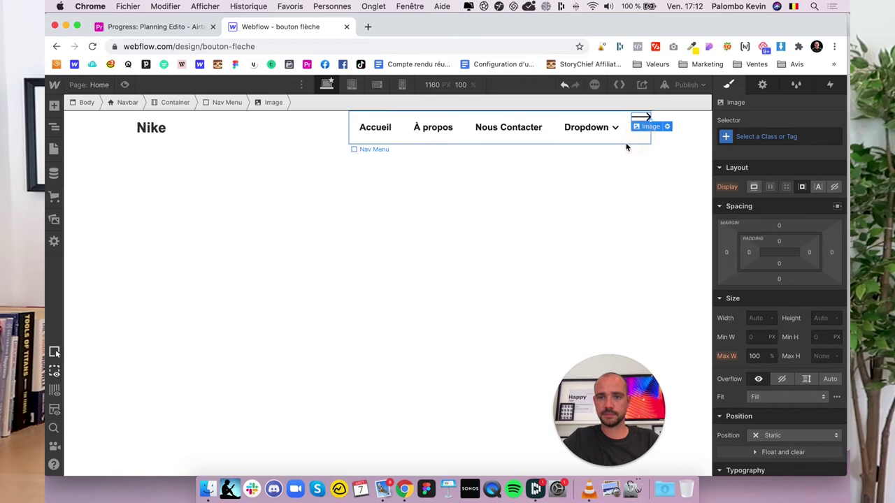
pyautogui.click(633, 137)
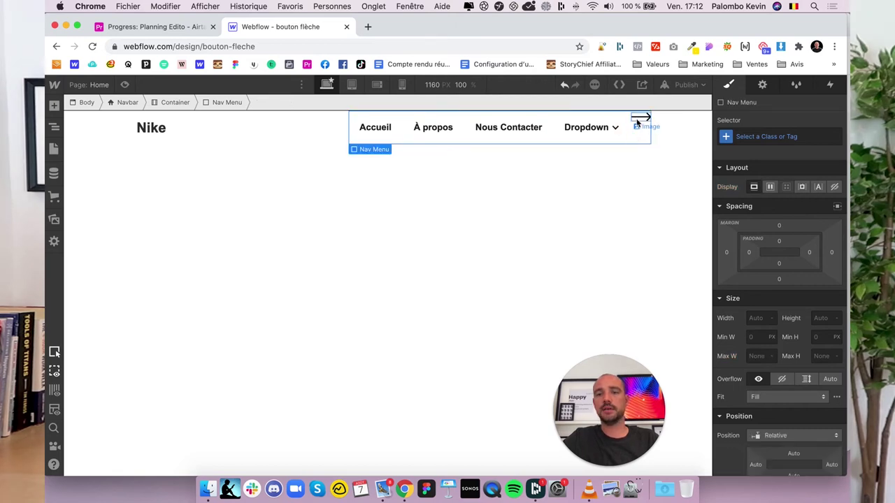
pyautogui.click(53, 128)
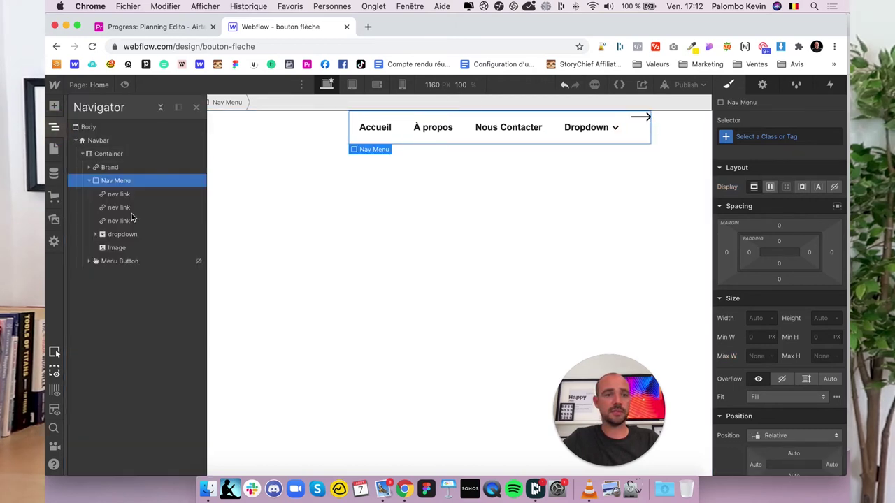
# Step: Set the Nav Menu to Display Flex, items centred vertically, with default justification
pyautogui.click(770, 186)
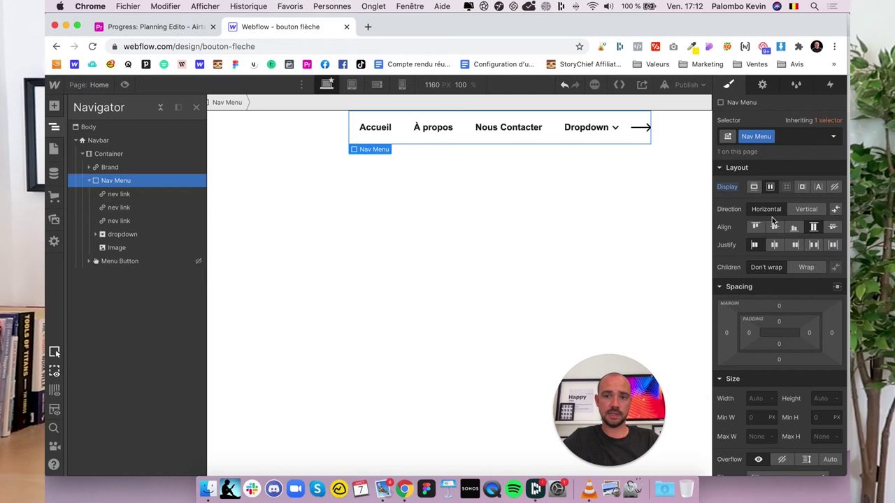
pyautogui.click(775, 229)
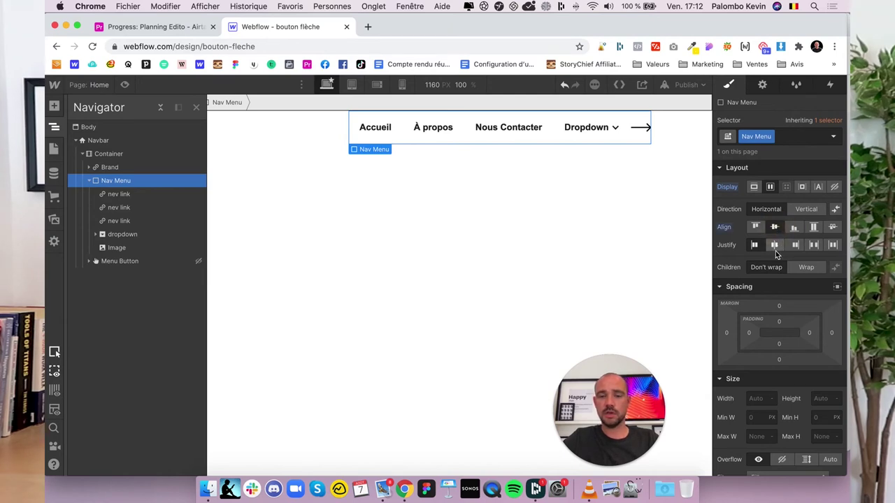
pyautogui.click(794, 245)
pyautogui.click(726, 245)
pyautogui.click(736, 258)
# Step: Reselect the Nav Menu through the Navigator and return to its style properties
pyautogui.click(54, 127)
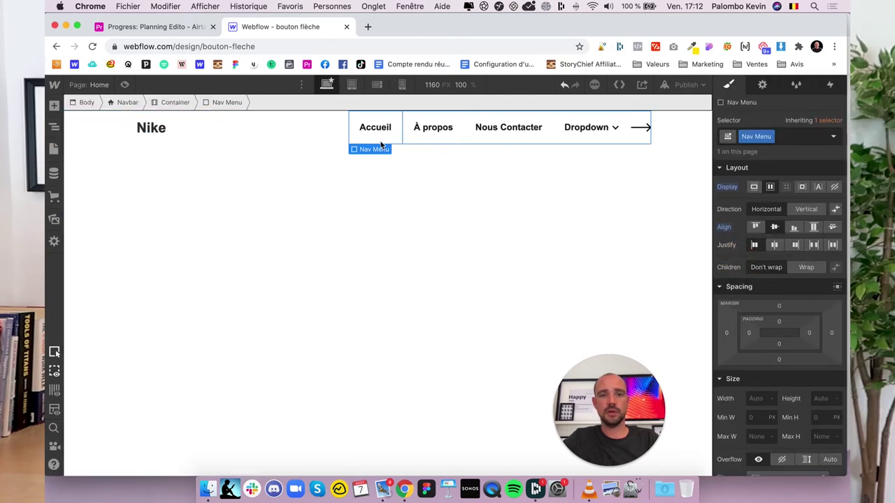
pyautogui.click(54, 127)
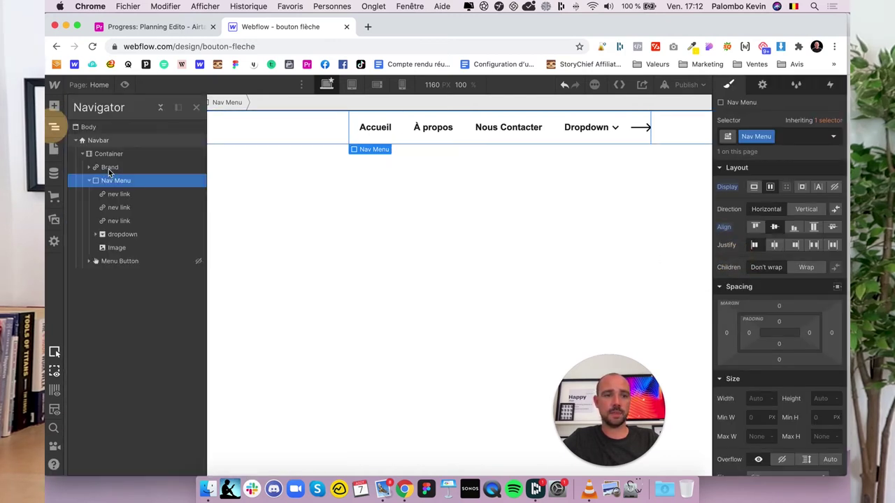
pyautogui.scroll(-3, 770, 335)
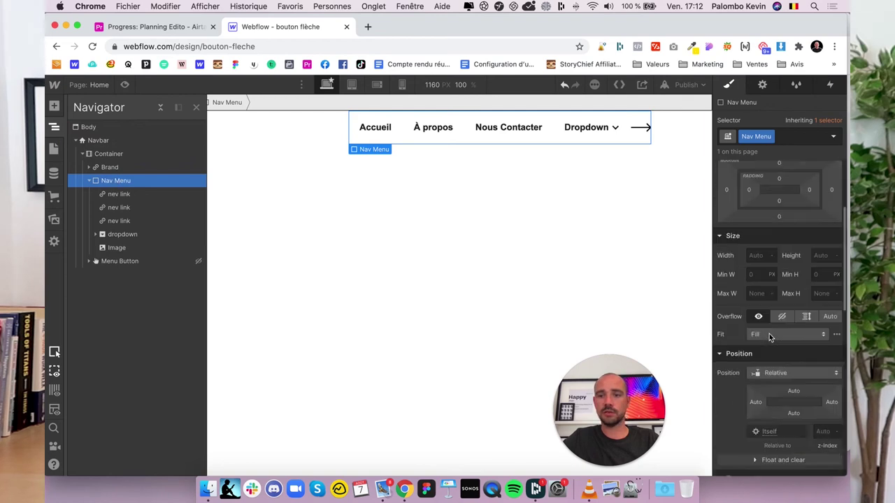
pyautogui.scroll(-2, 770, 334)
pyautogui.click(761, 84)
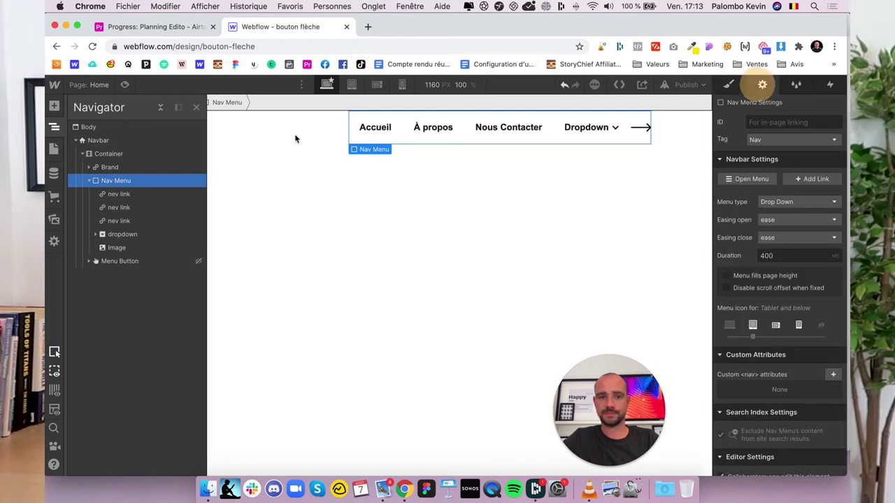
pyautogui.click(121, 168)
pyautogui.click(124, 180)
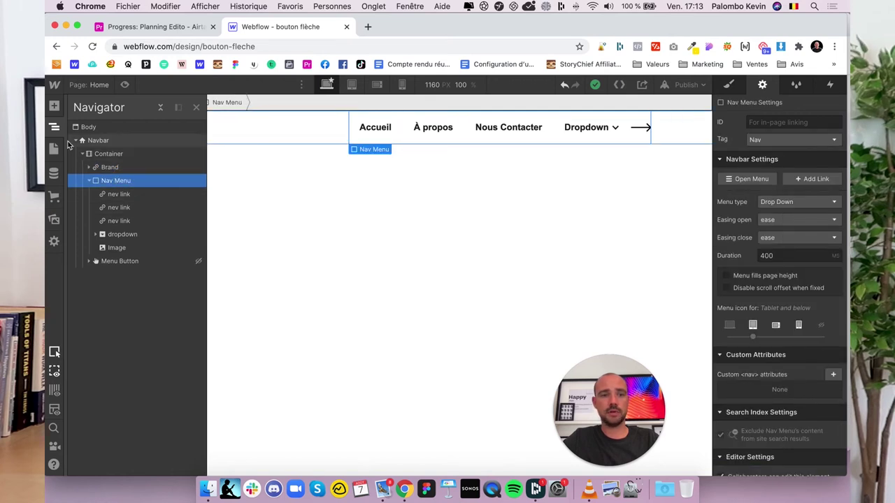
pyautogui.click(434, 112)
pyautogui.press('s')
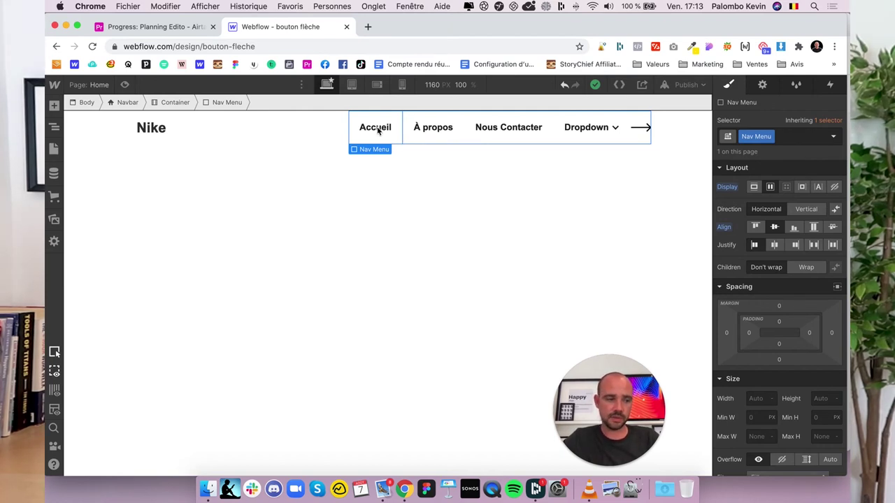
# Step: Preview the tablet layout and open the hamburger menu to check the Dropdown's links
pyautogui.click(351, 84)
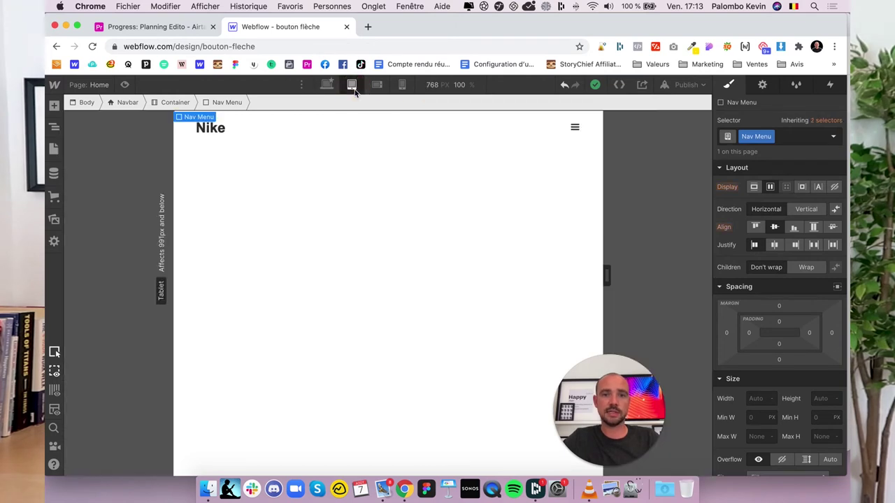
pyautogui.click(125, 85)
pyautogui.click(646, 110)
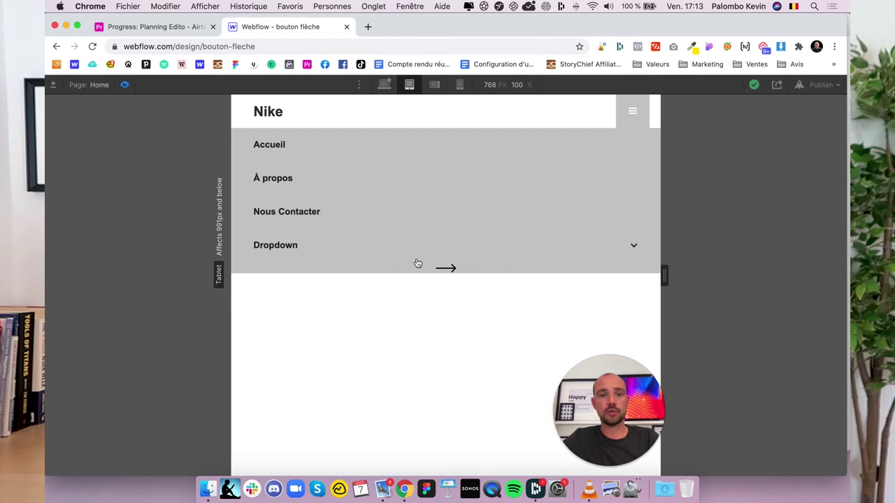
pyautogui.click(500, 247)
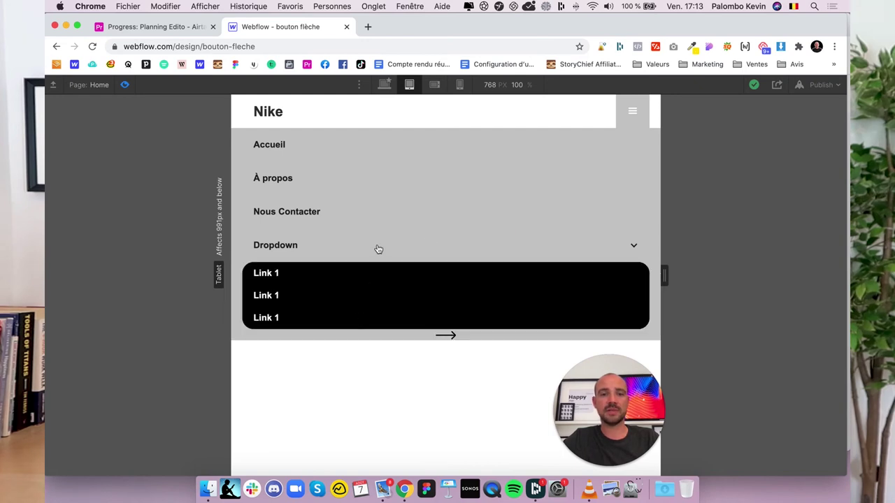
pyautogui.click(372, 255)
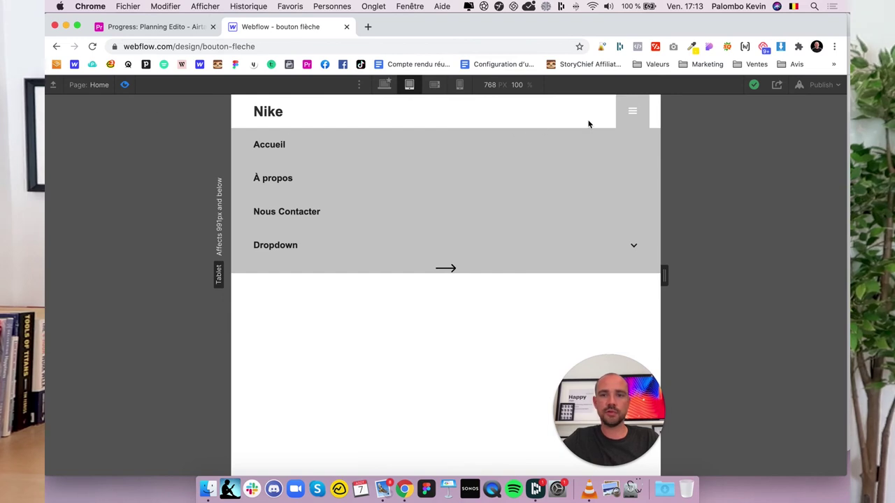
pyautogui.click(125, 85)
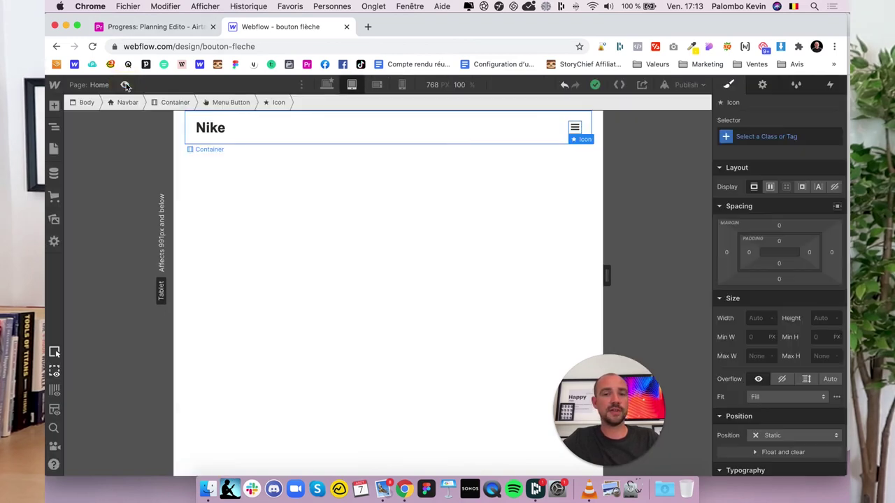
pyautogui.click(327, 84)
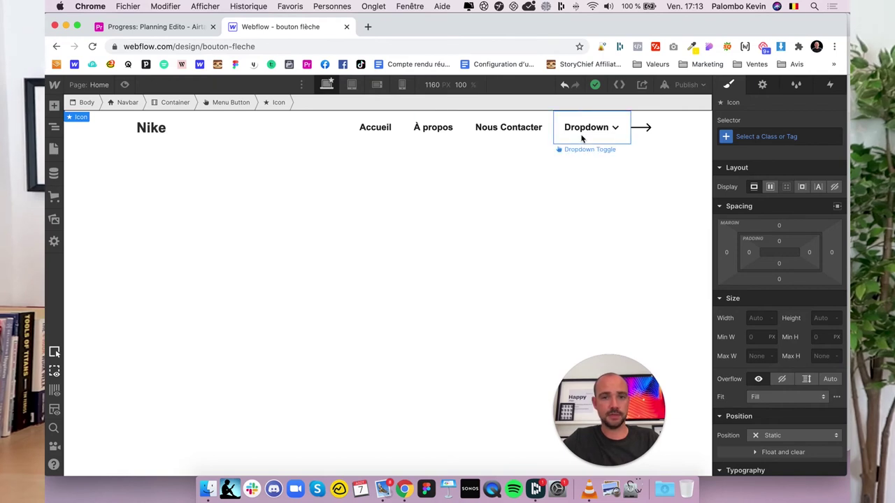
pyautogui.click(352, 85)
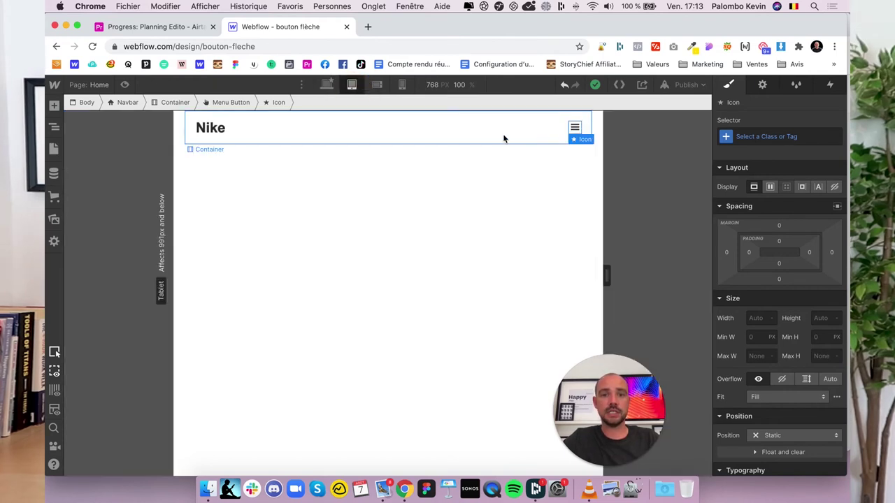
# Step: Keep the tablet menu open and set Display None on the Dropdown and the arrow image
pyautogui.click(566, 140)
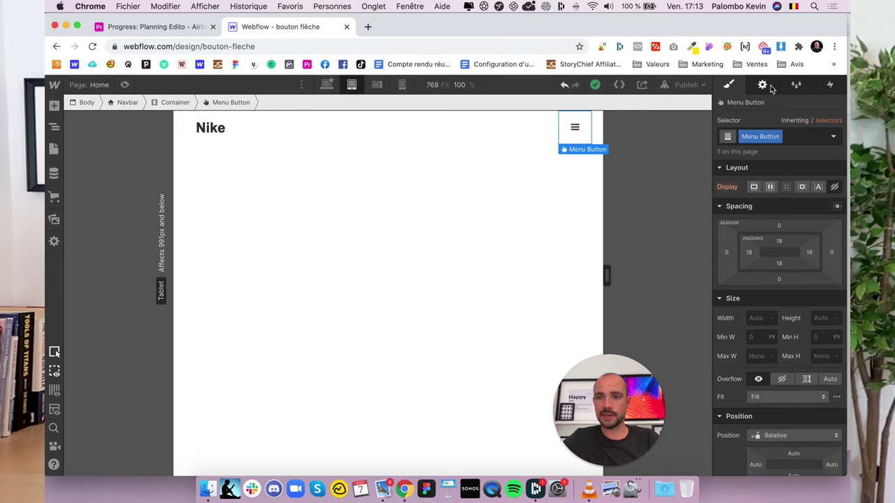
pyautogui.click(763, 85)
pyautogui.click(752, 178)
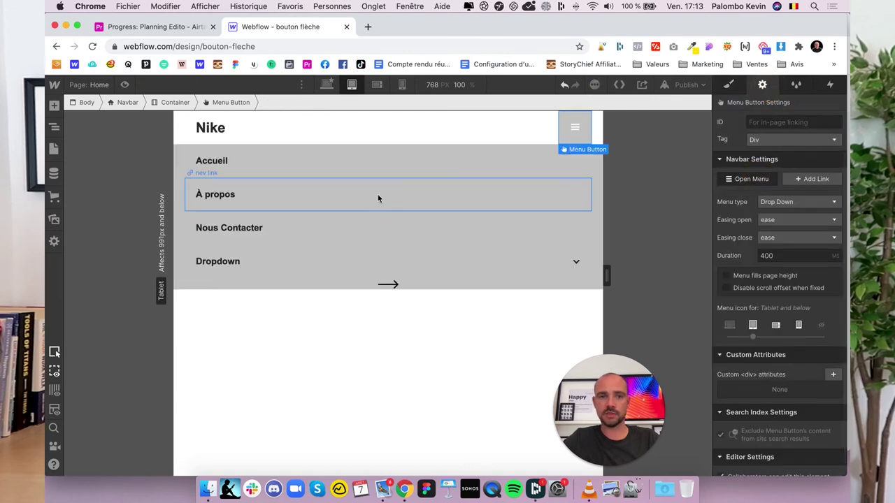
pyautogui.click(294, 259)
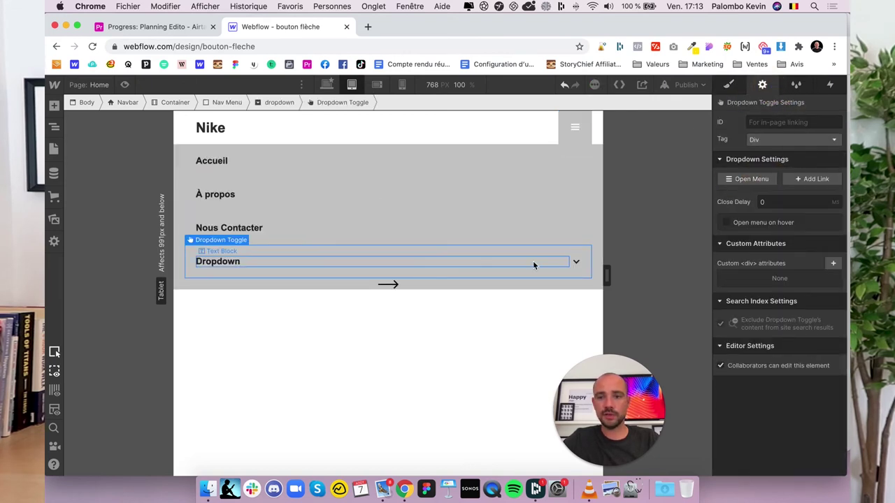
pyautogui.click(728, 84)
pyautogui.click(834, 187)
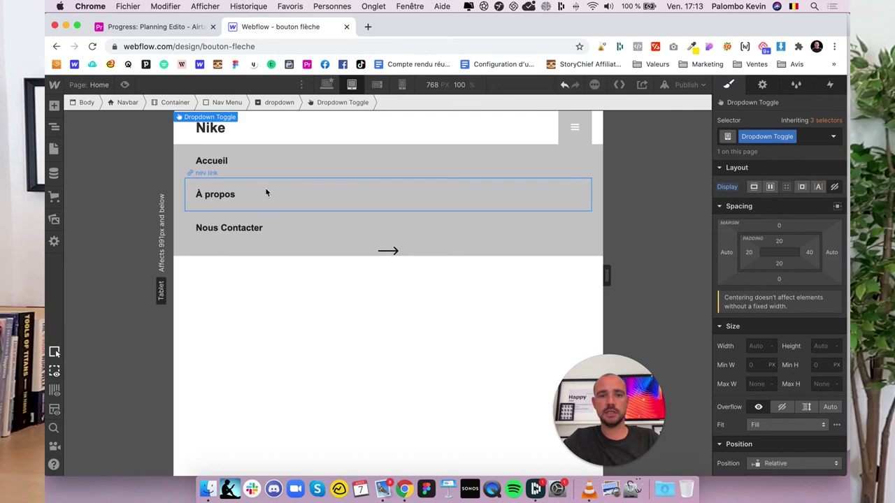
pyautogui.click(392, 256)
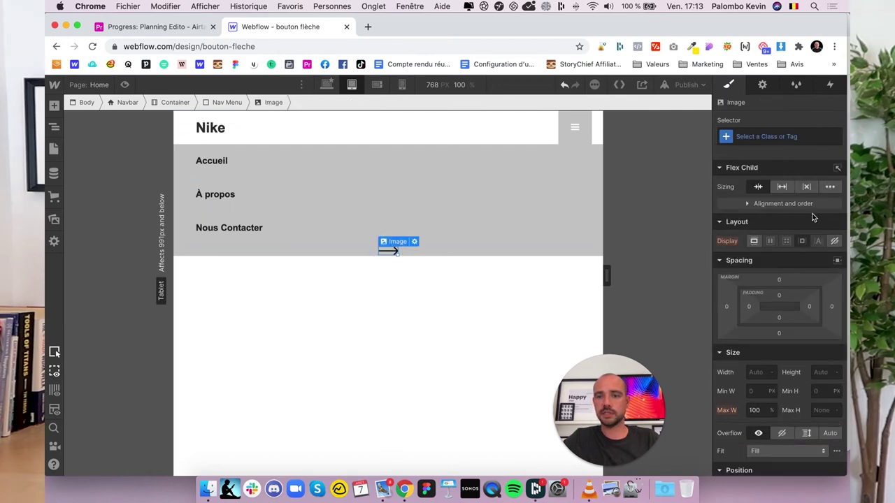
pyautogui.click(835, 242)
# Step: Duplicate the Accueil link in the tablet menu, after undoing a stray Nous Contacter copy
pyautogui.click(312, 225)
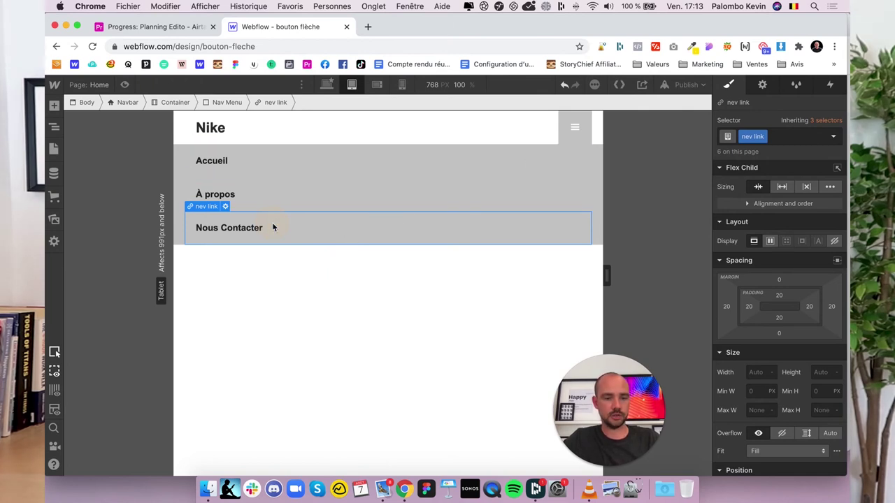
pyautogui.press('super+d')
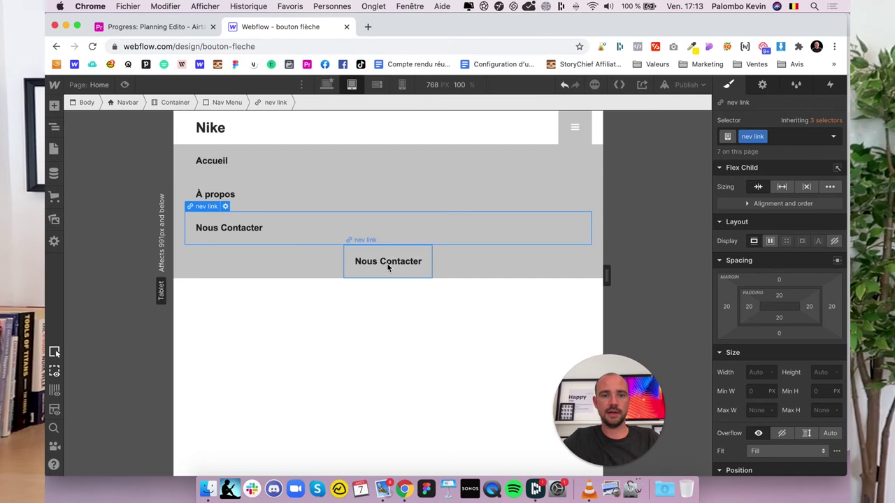
pyautogui.press('super+z')
pyautogui.click(53, 148)
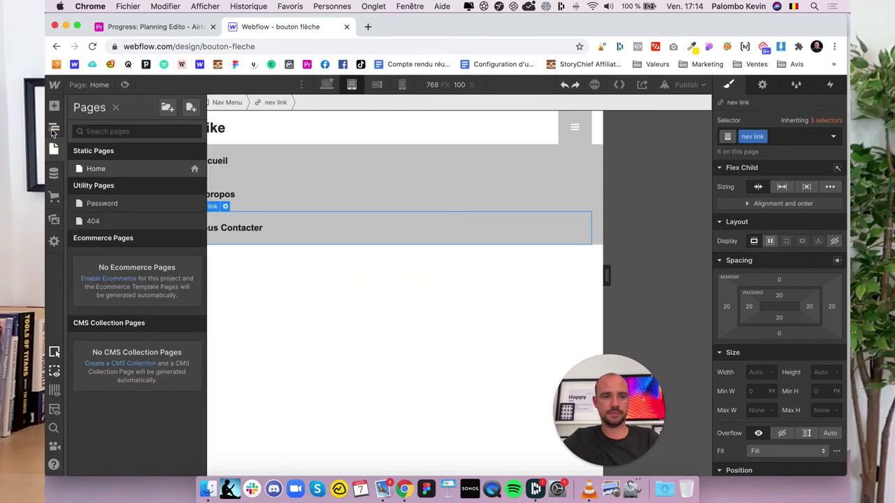
pyautogui.click(54, 127)
pyautogui.click(112, 194)
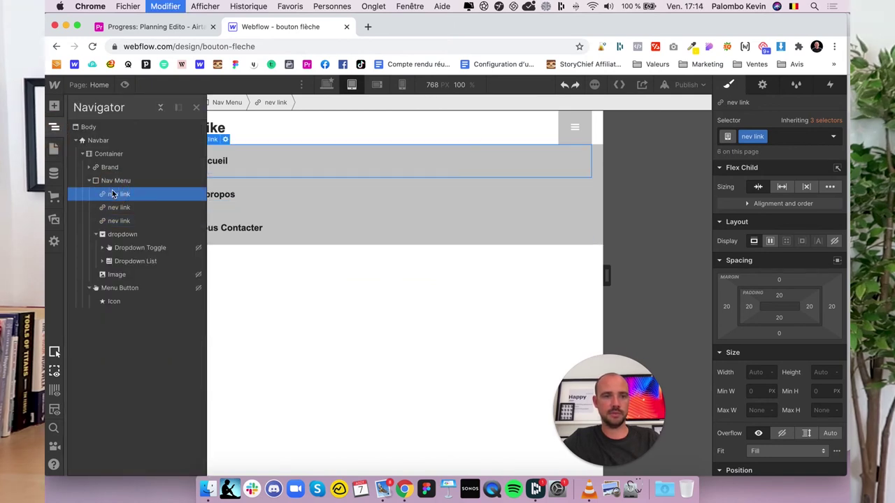
pyautogui.press('super+d')
pyautogui.click(53, 130)
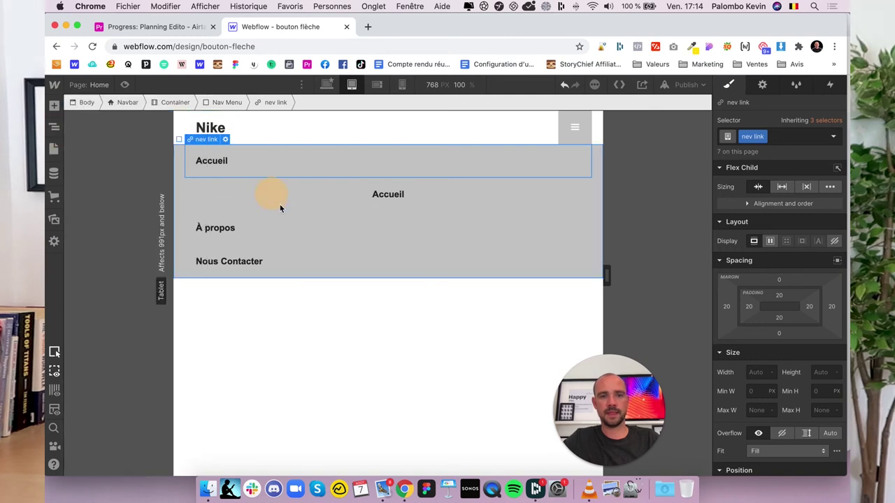
# Step: Try a 100px width on the copied Accueil link, then undo it
pyautogui.click(378, 195)
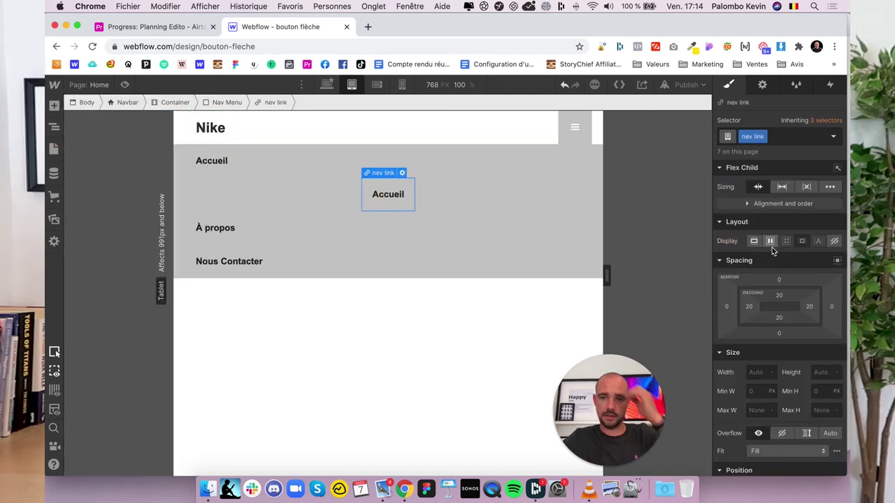
pyautogui.click(758, 188)
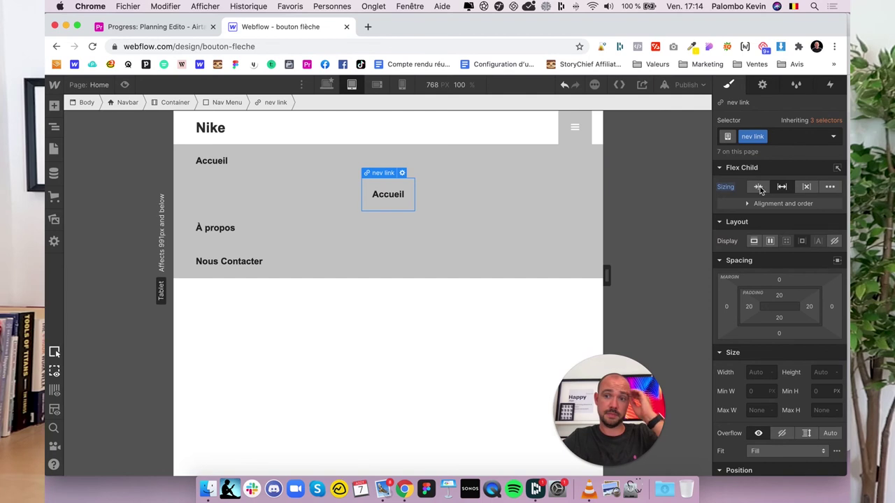
pyautogui.click(725, 187)
pyautogui.click(738, 205)
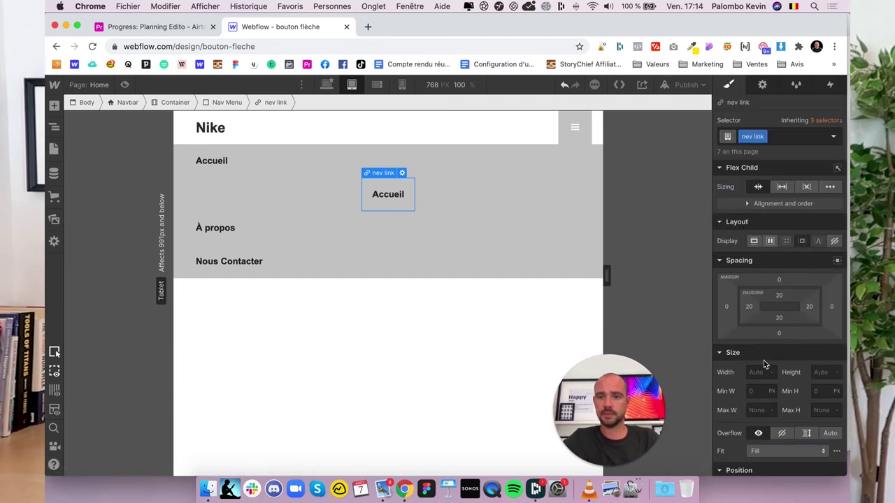
pyautogui.write('100')
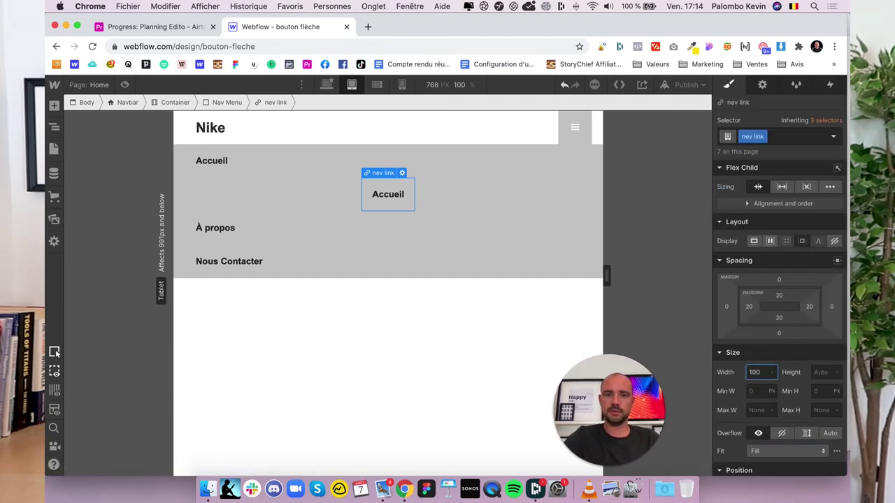
pyautogui.press('Return')
pyautogui.press('super+z')
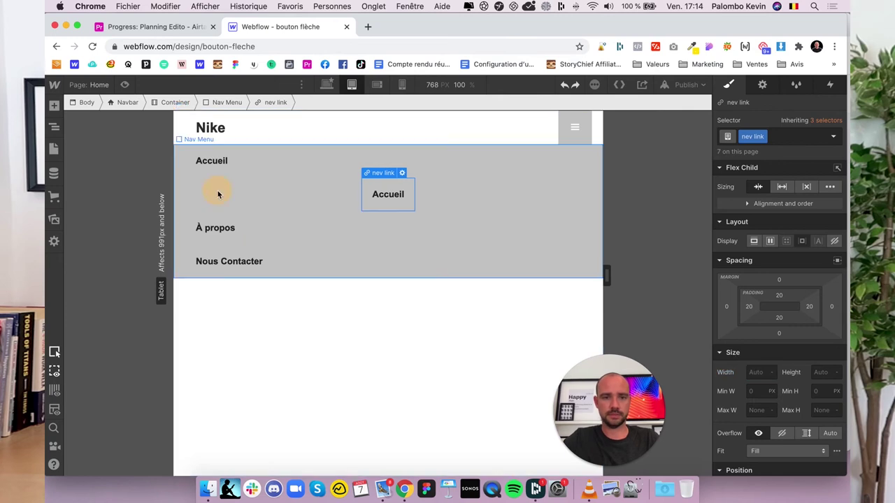
# Step: Try full width on the second Accueil link, then reset its sizing to default
pyautogui.click(216, 194)
pyautogui.click(216, 168)
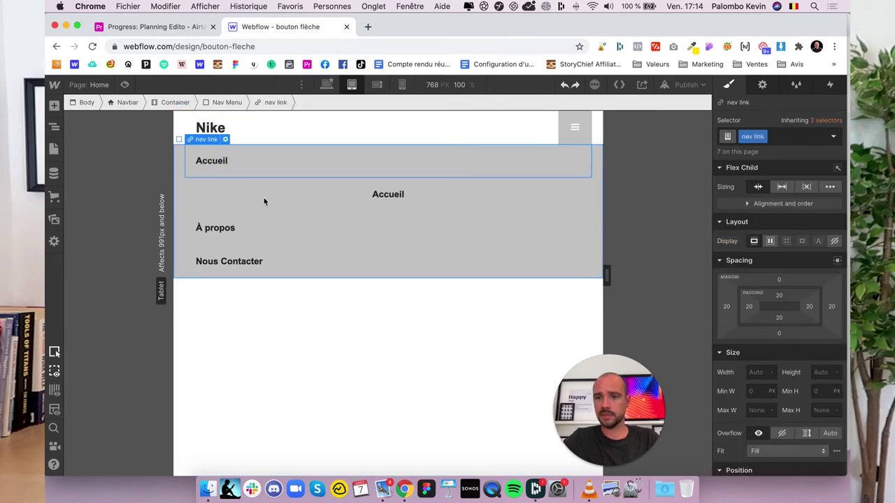
pyautogui.click(383, 197)
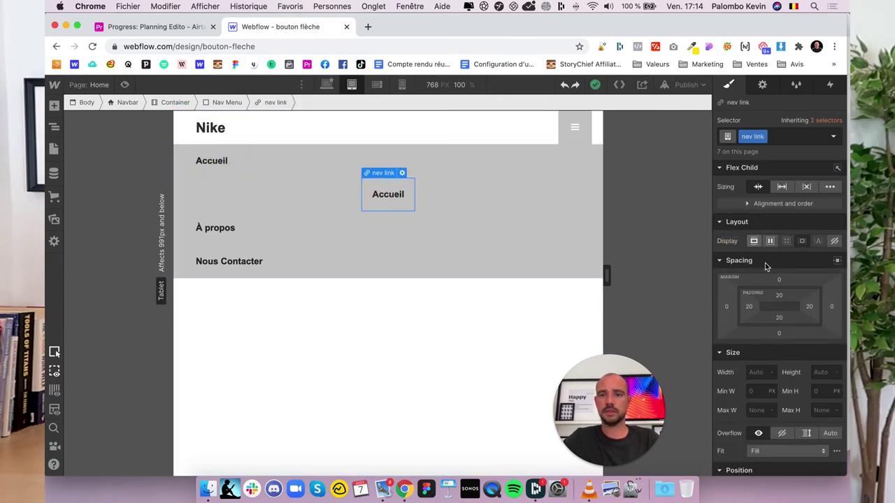
pyautogui.click(781, 189)
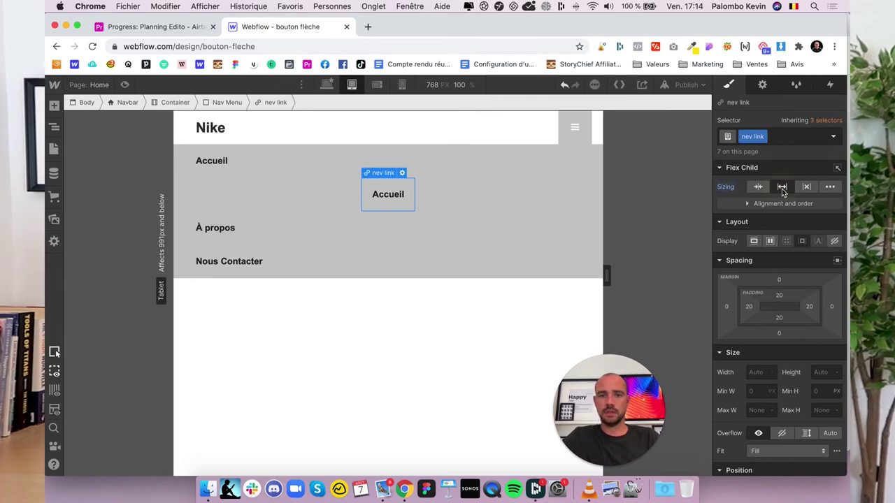
pyautogui.click(755, 241)
pyautogui.click(724, 186)
pyautogui.click(739, 205)
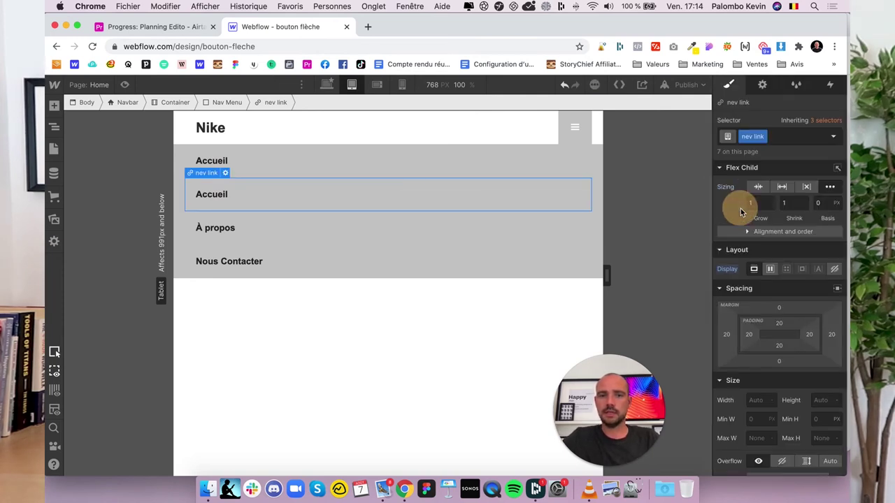
# Step: Rename the second Accueil link to 'Service 1'
pyautogui.doubleClick(219, 195)
pyautogui.write('Service 1')
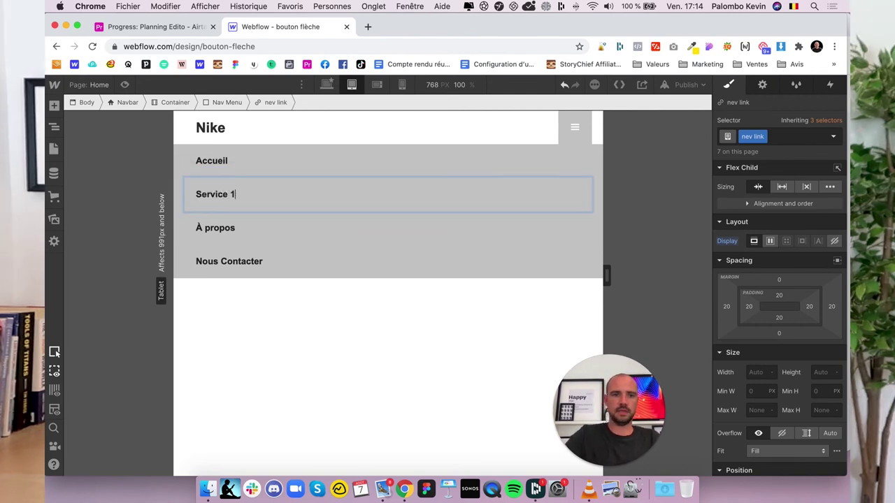
pyautogui.click(273, 236)
# Step: Copy-paste Service 1 and rename the duplicate 'Service 2'
pyautogui.click(267, 198)
pyautogui.press('super+c')
pyautogui.press('super+v')
pyautogui.doubleClick(252, 231)
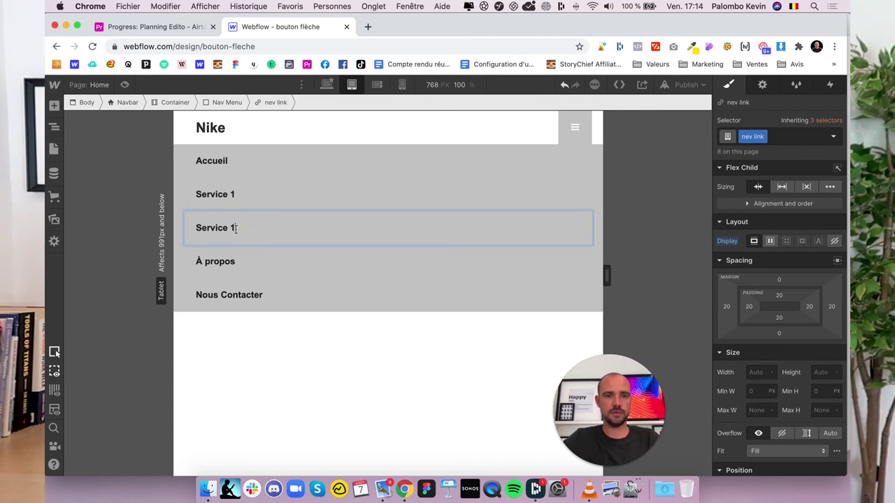
pyautogui.doubleClick(232, 228)
pyautogui.write('2')
pyautogui.click(271, 237)
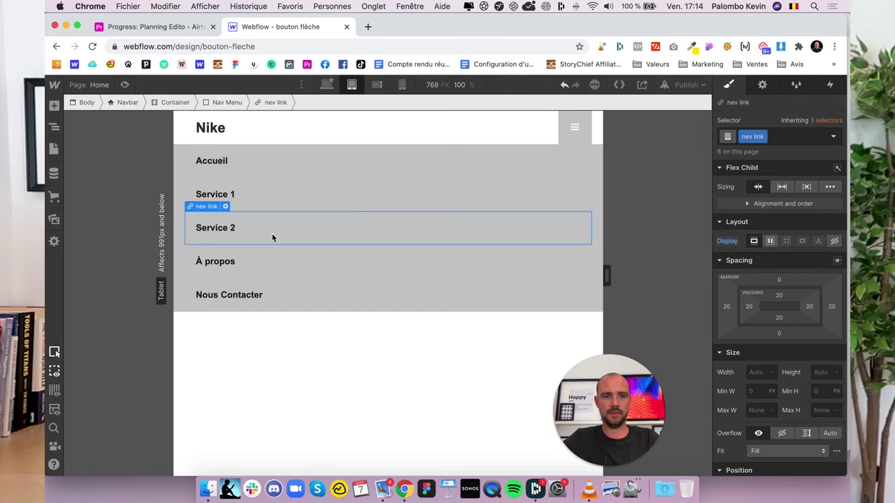
# Step: At desktop width, try hiding Service 1 directly, then undo it because all nav links disappeared
pyautogui.click(326, 85)
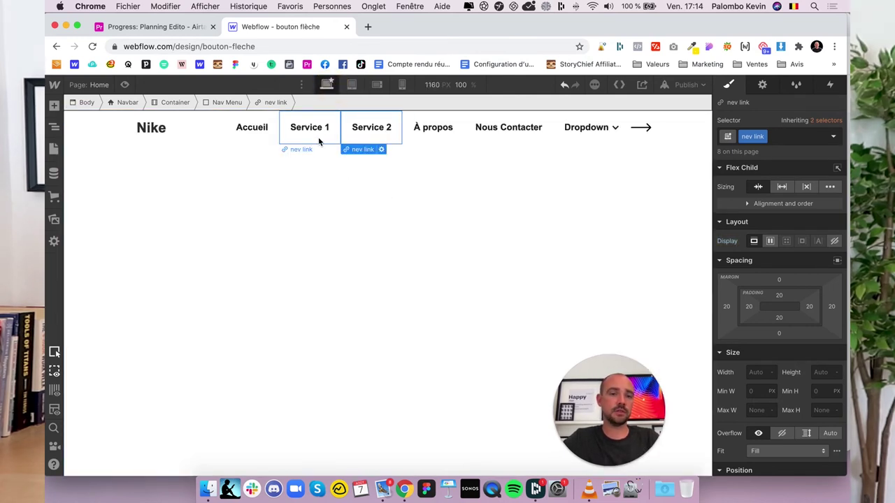
pyautogui.click(316, 142)
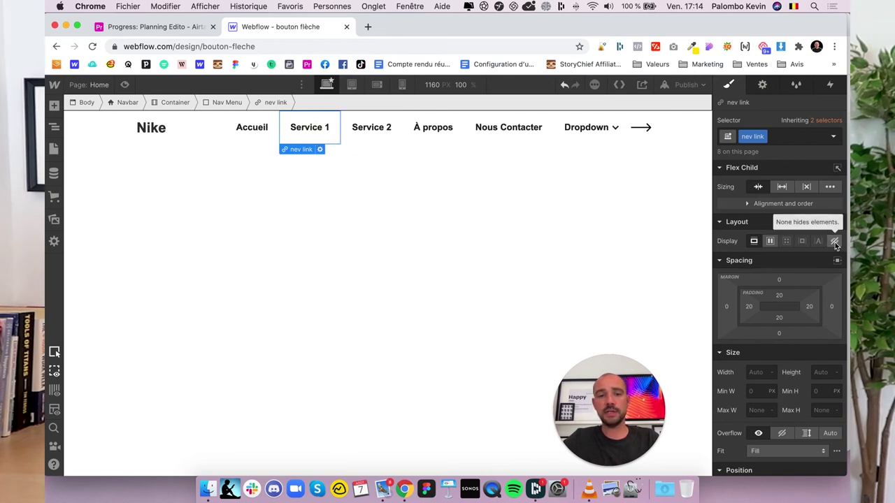
pyautogui.click(763, 86)
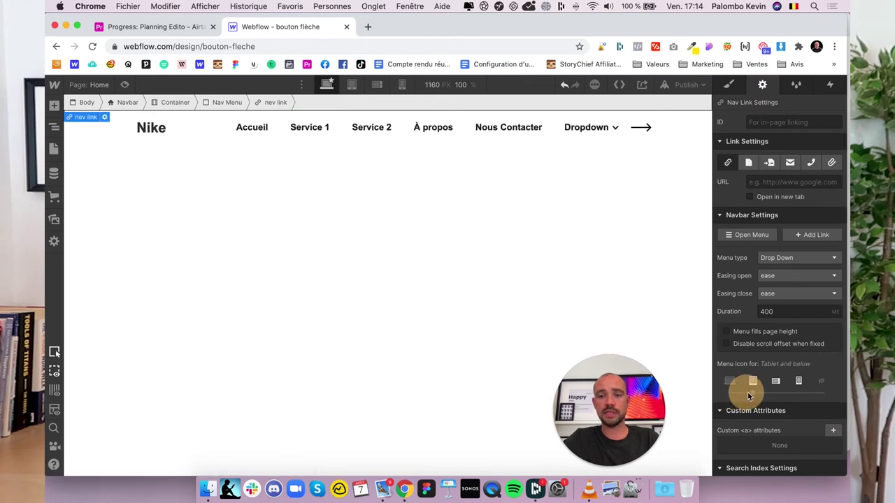
pyautogui.click(727, 84)
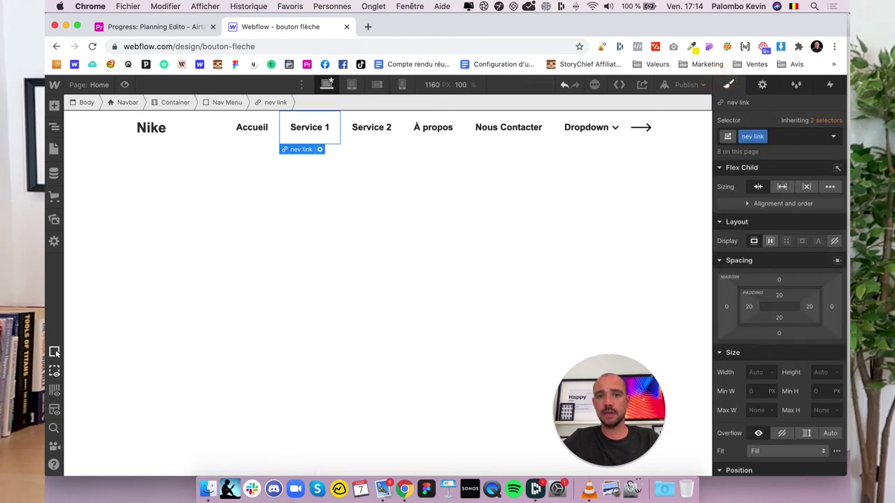
pyautogui.click(834, 242)
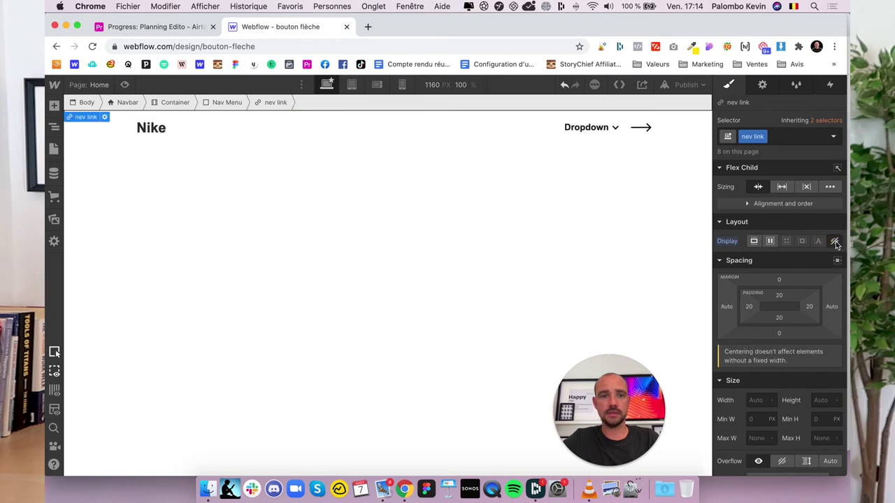
pyautogui.press('super+z')
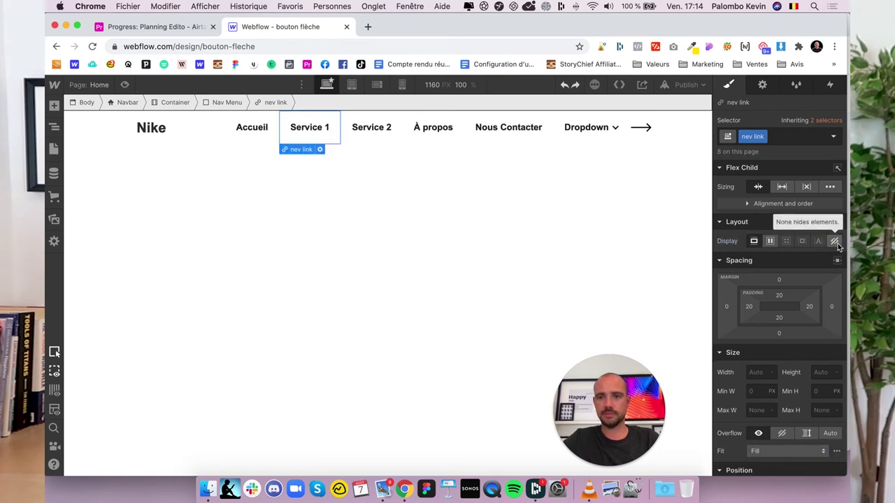
# Step: Add the 'mob' combo class to both Service 1 and Service 2
pyautogui.click(774, 139)
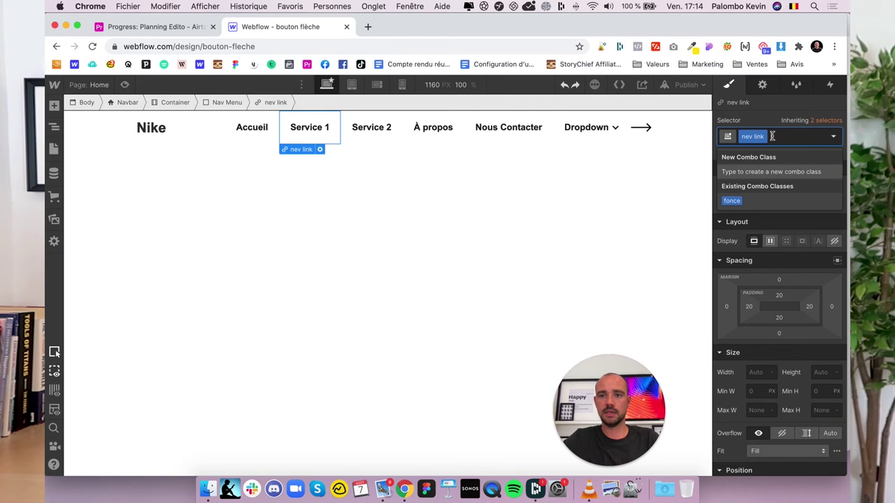
pyautogui.write(' mob')
pyautogui.press('Return')
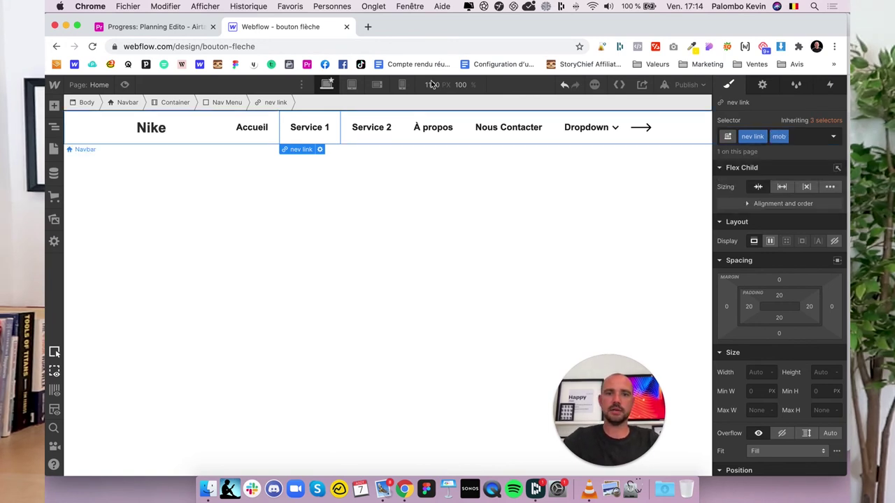
pyautogui.click(371, 129)
pyautogui.click(797, 143)
pyautogui.write('m')
pyautogui.press('Return')
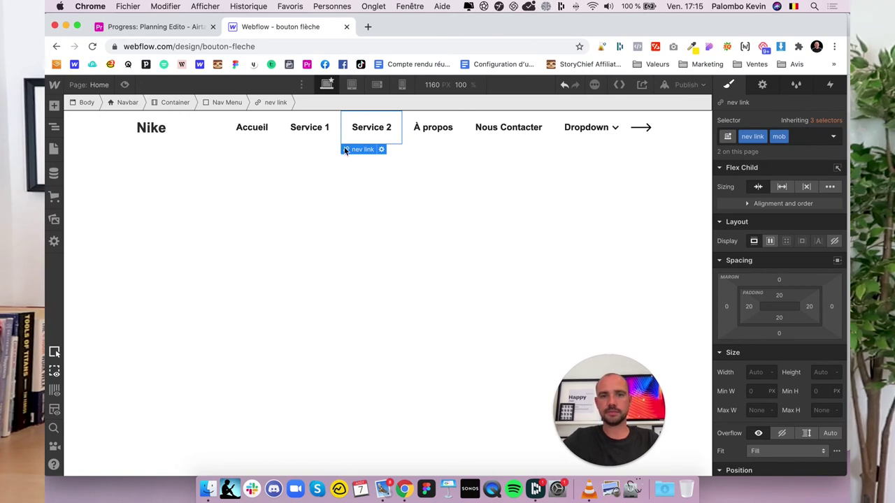
# Step: Set Display to None for the mob links, then return to tablet view
pyautogui.click(309, 127)
pyautogui.click(836, 243)
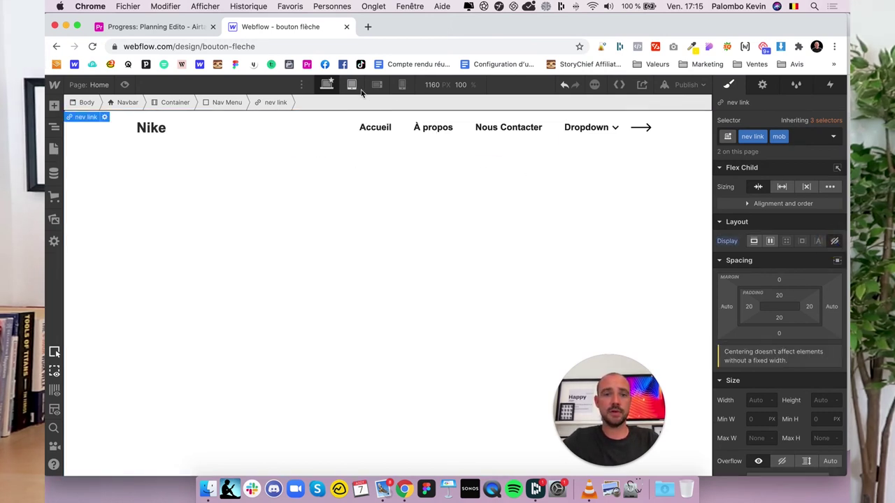
pyautogui.click(352, 84)
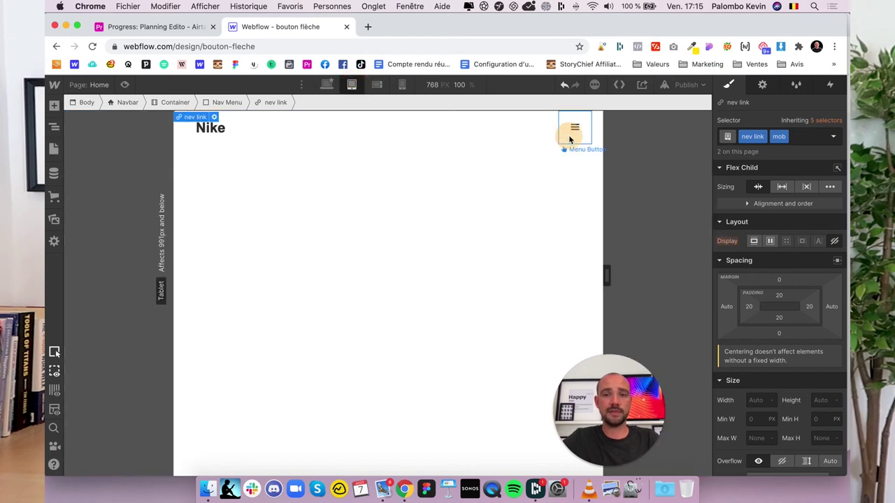
# Step: Open the tablet menu and select a hidden Service link in the Navigator
pyautogui.click(572, 129)
pyautogui.click(763, 85)
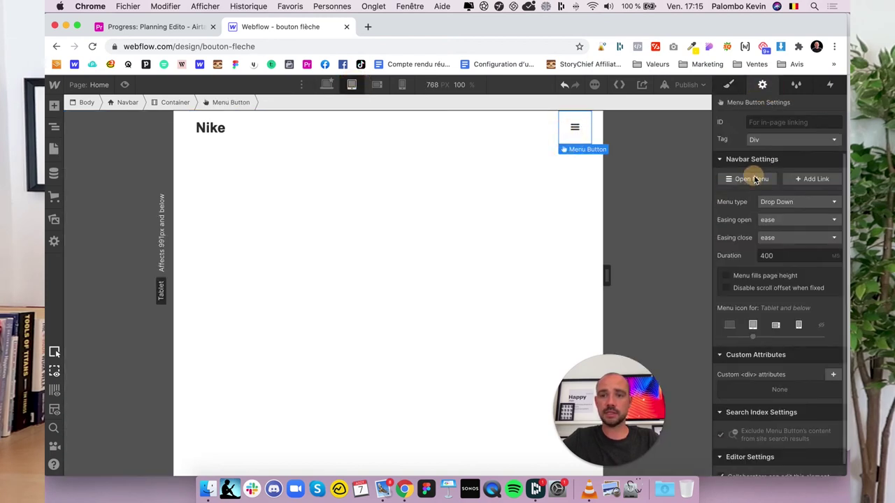
pyautogui.click(746, 179)
pyautogui.click(263, 187)
pyautogui.click(54, 126)
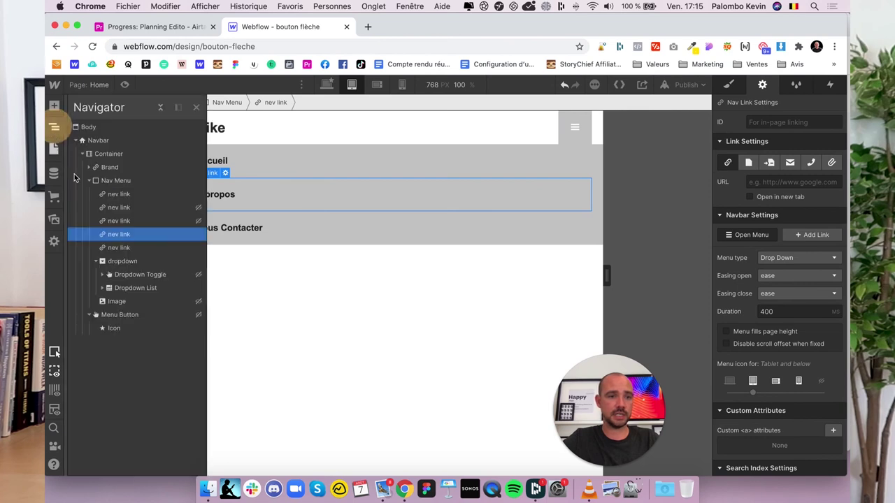
pyautogui.click(141, 225)
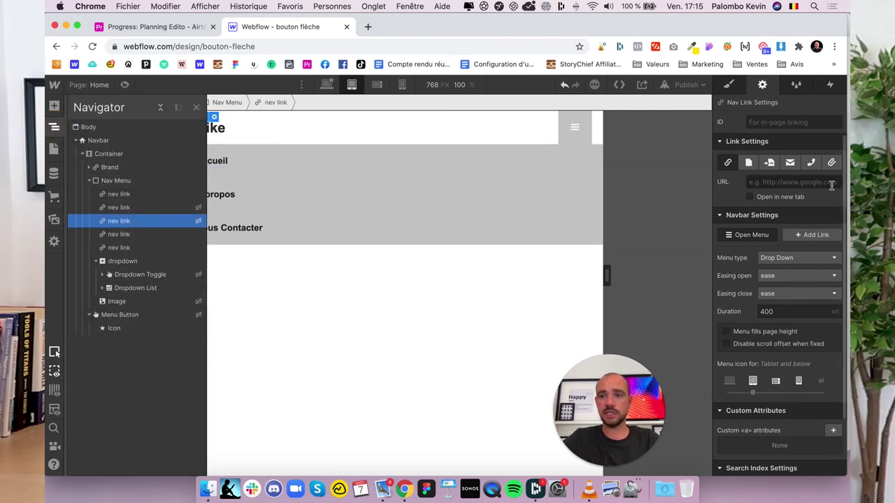
pyautogui.press('s')
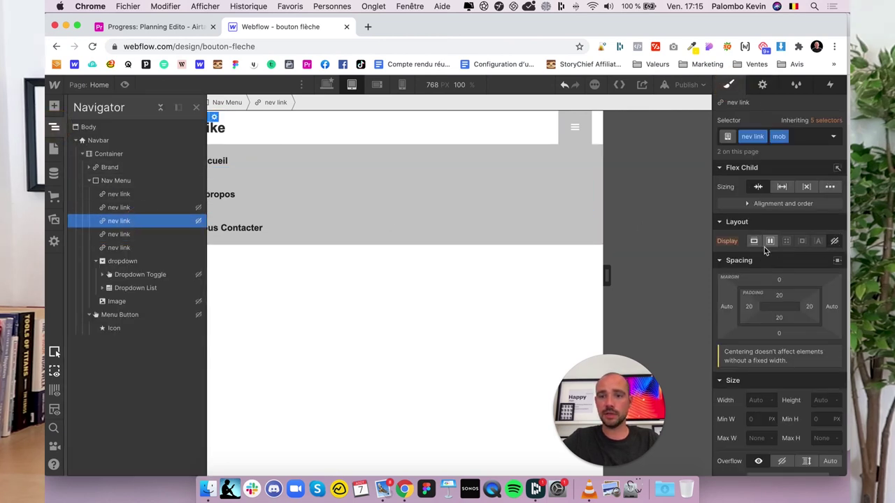
# Step: Set the Service links to Display Block at tablet, then preview the desktop navbar
pyautogui.click(754, 243)
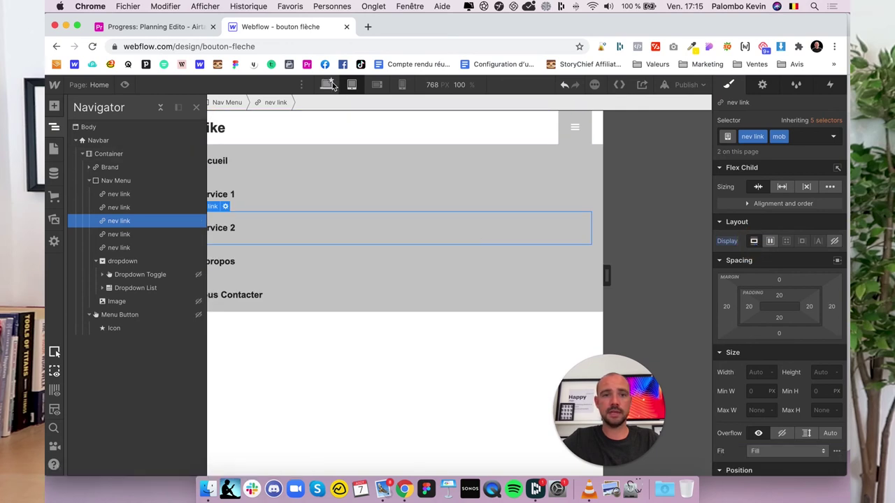
pyautogui.click(762, 84)
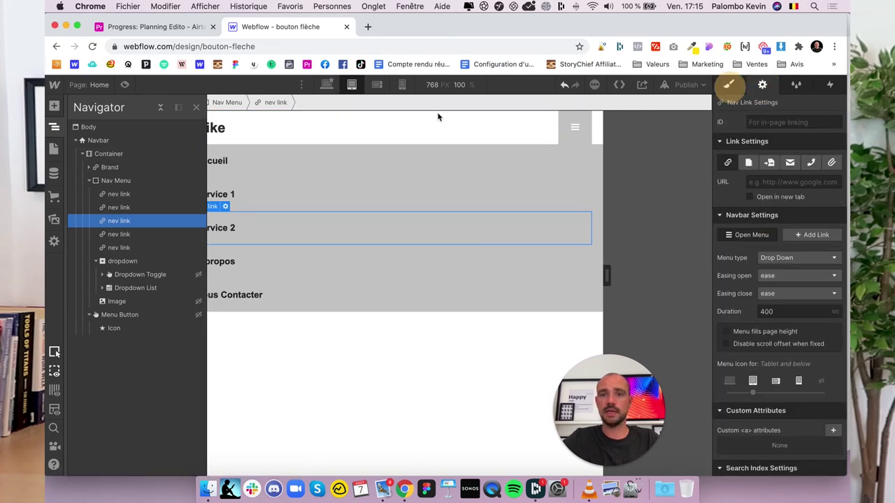
pyautogui.click(728, 85)
pyautogui.click(56, 129)
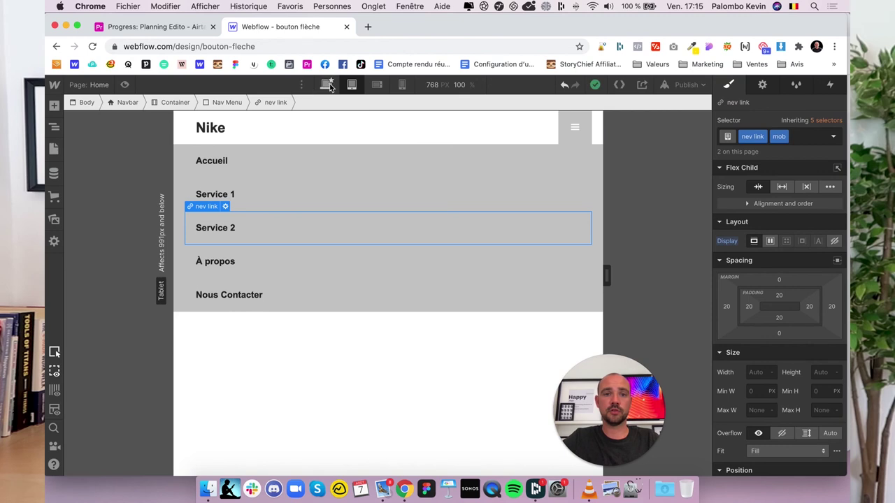
pyautogui.click(328, 85)
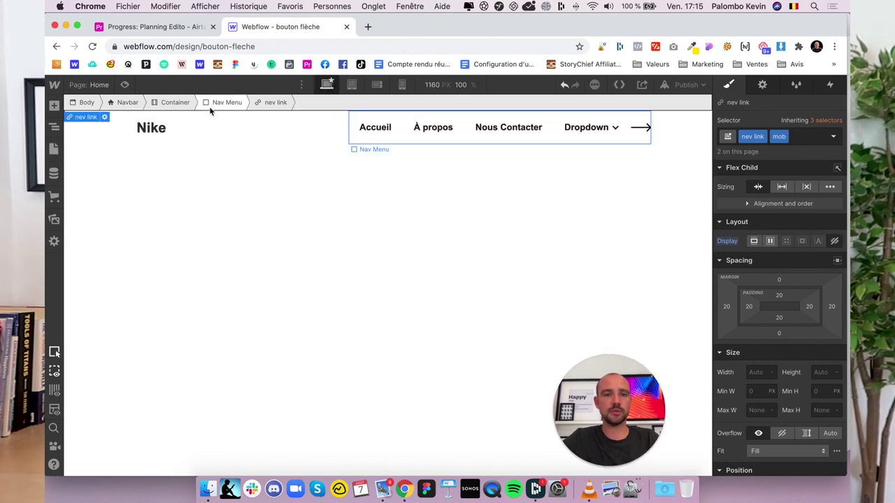
pyautogui.click(125, 85)
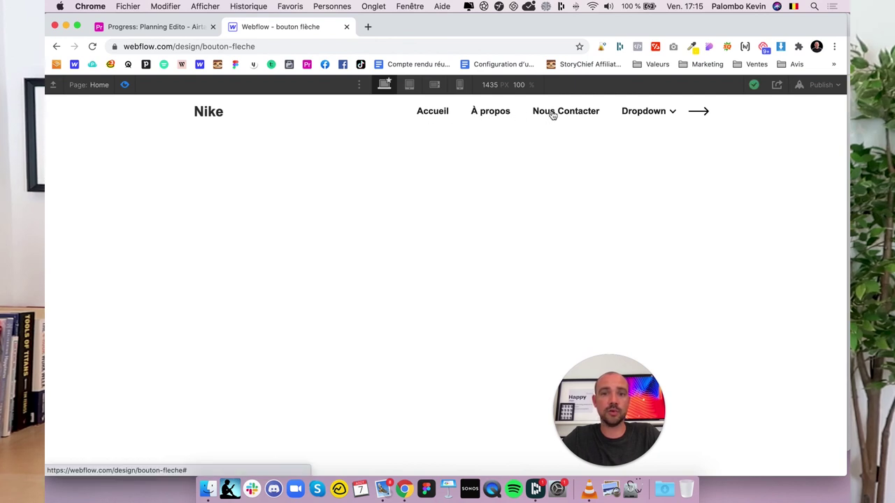
# Step: In Preview, open and close the Dropdown, check the tablet hamburger menu, then exit
pyautogui.click(642, 113)
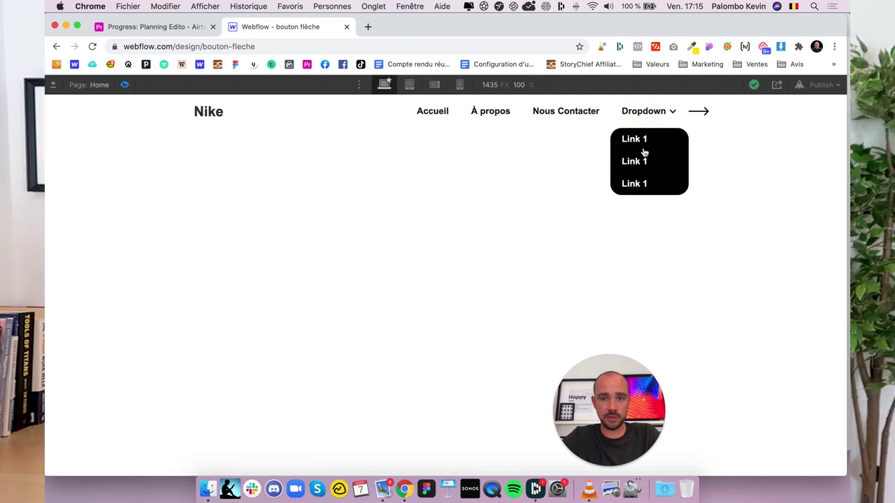
pyautogui.click(652, 115)
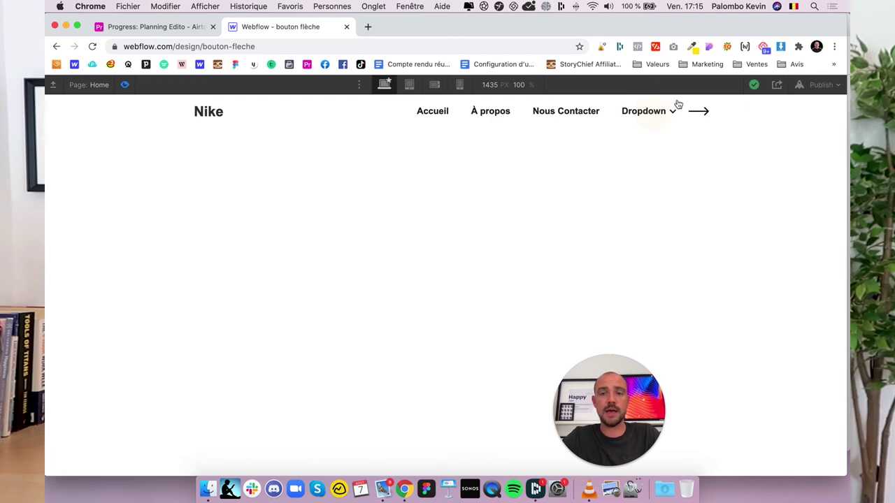
pyautogui.click(409, 85)
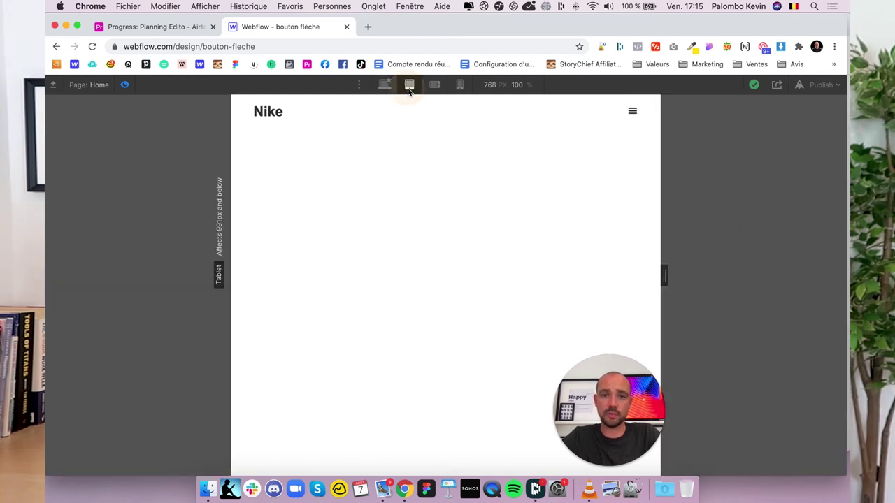
pyautogui.click(631, 116)
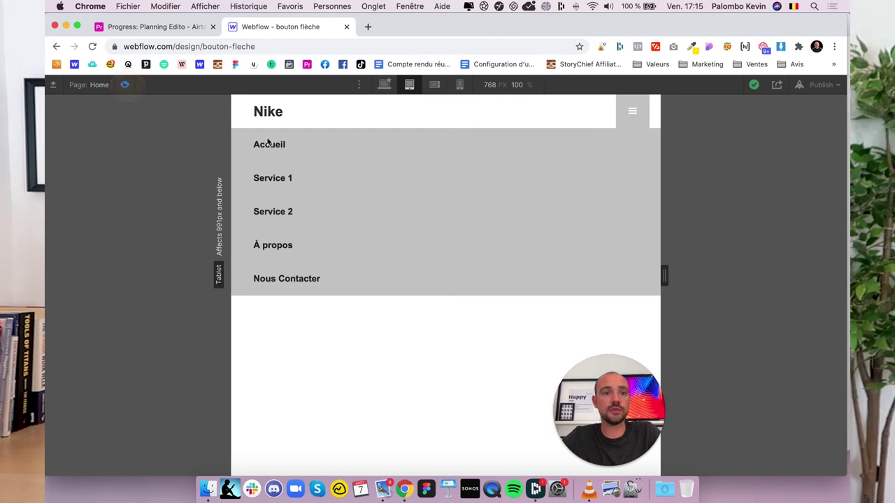
pyautogui.press('super+shift+p')
# Step: Give the tablet Menu Button a black background
pyautogui.click(569, 140)
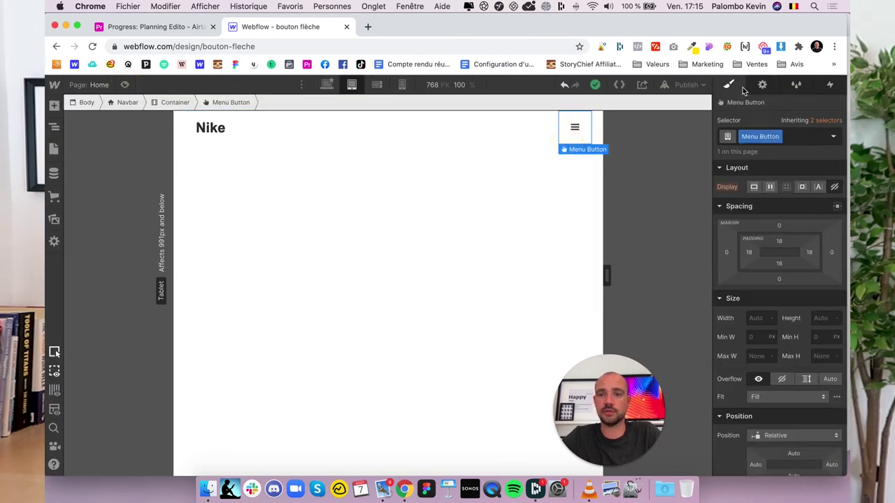
pyautogui.click(746, 179)
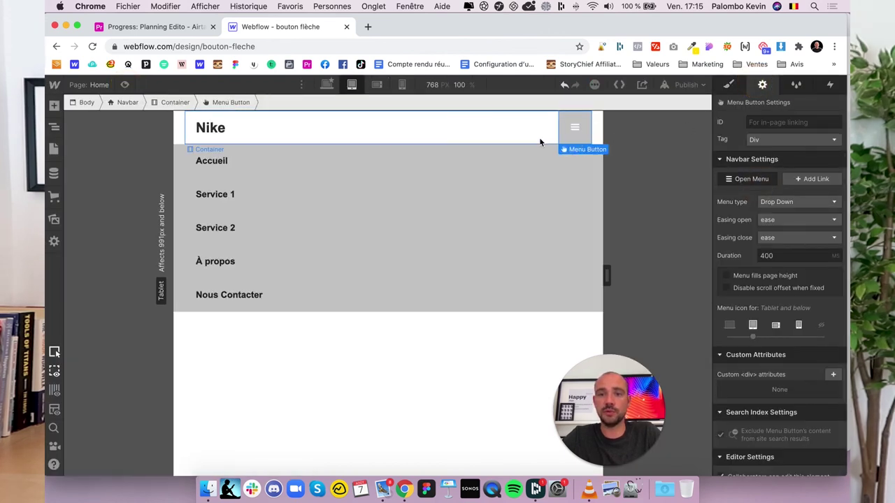
pyautogui.scroll(-1, 746, 201)
pyautogui.press('s')
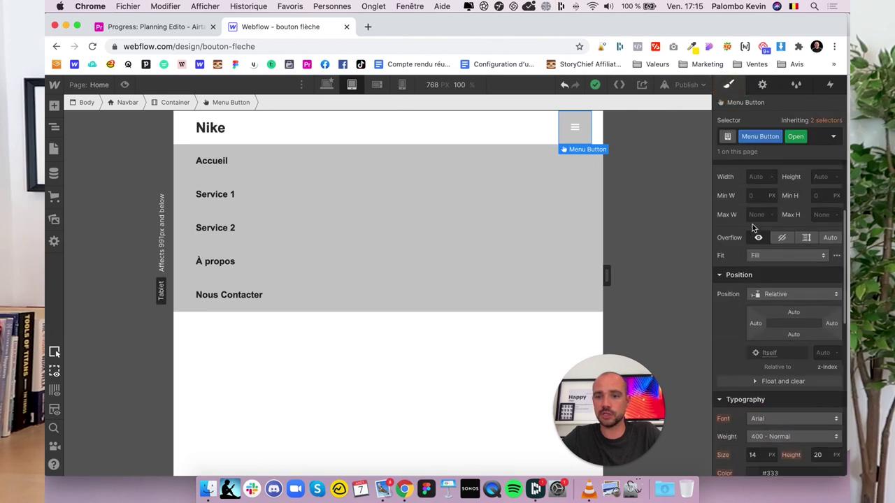
pyautogui.scroll(-10, 753, 263)
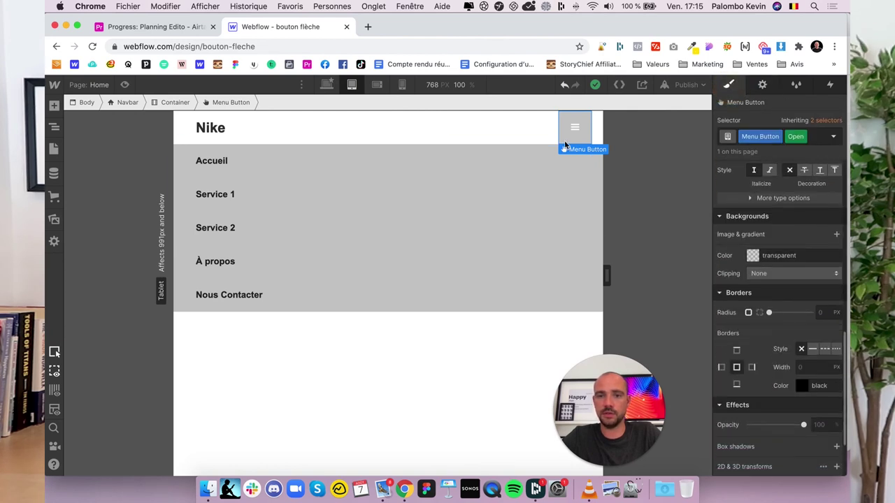
pyautogui.click(54, 126)
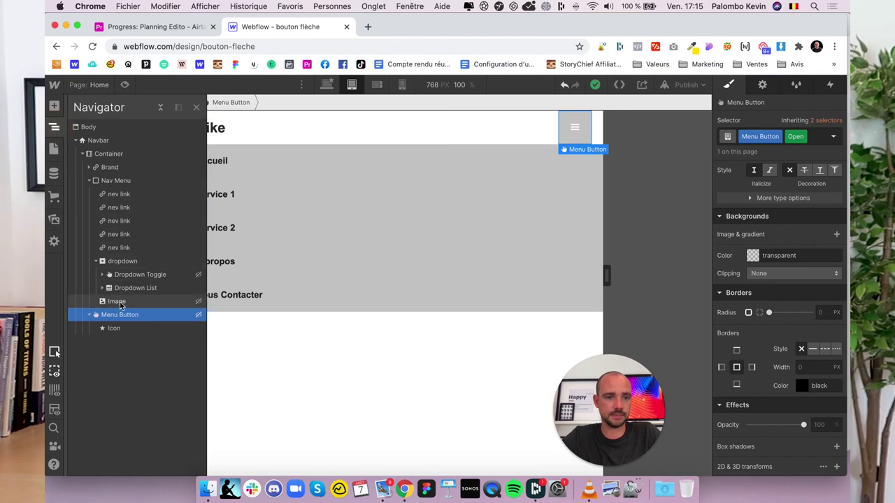
pyautogui.click(754, 255)
pyautogui.moveTo(764, 300); pyautogui.dragTo(675, 406)
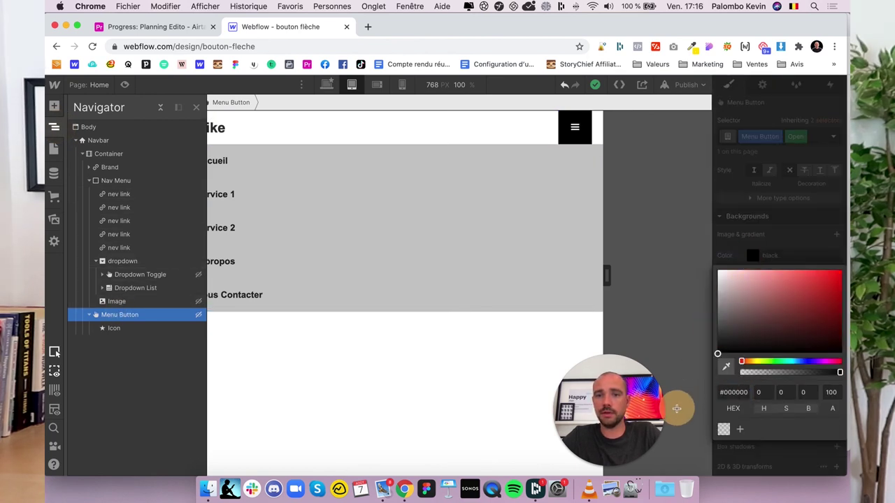
pyautogui.click(776, 209)
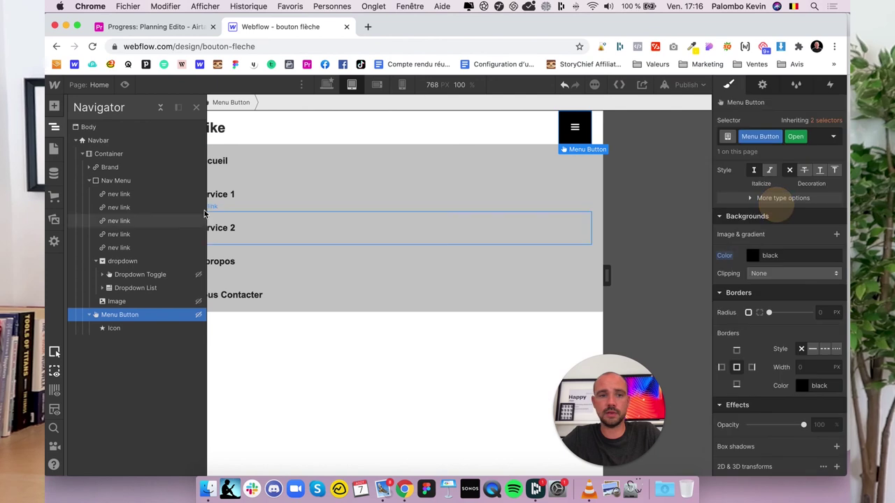
# Step: Set the Nav Menu background to white #ffffff and return to desktop width
pyautogui.click(353, 162)
pyautogui.click(54, 127)
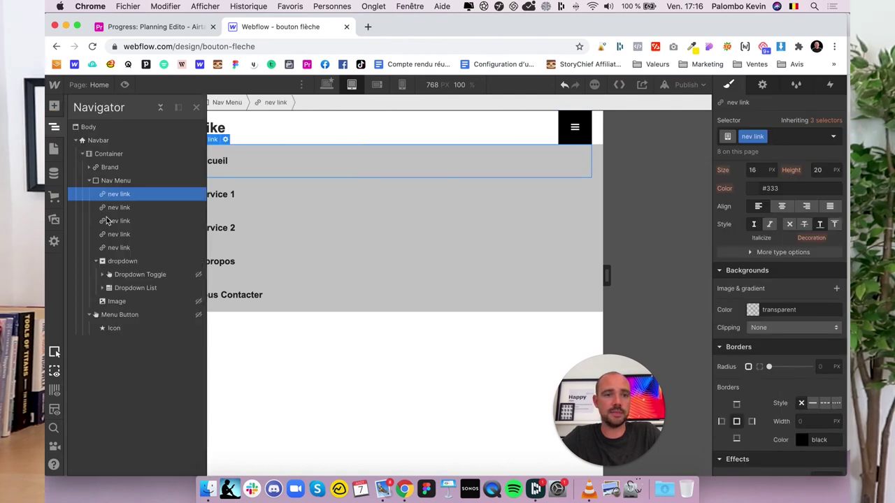
pyautogui.click(116, 180)
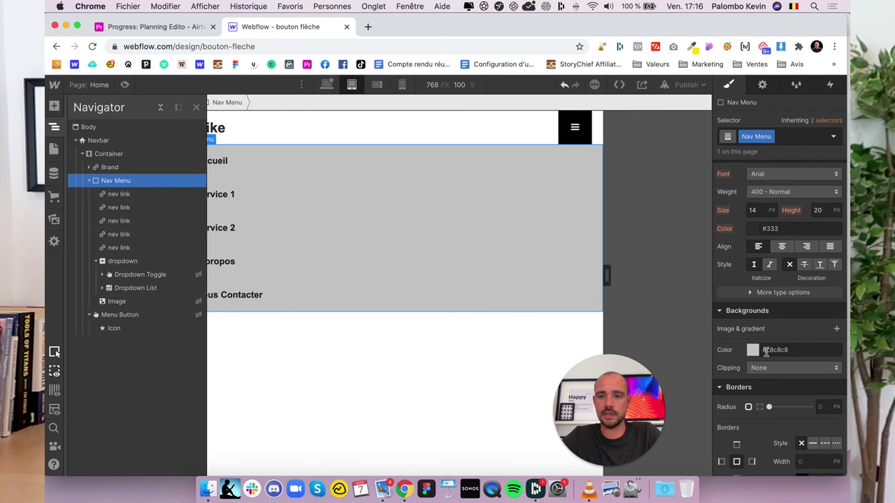
pyautogui.click(753, 350)
pyautogui.moveTo(769, 210); pyautogui.dragTo(632, 112)
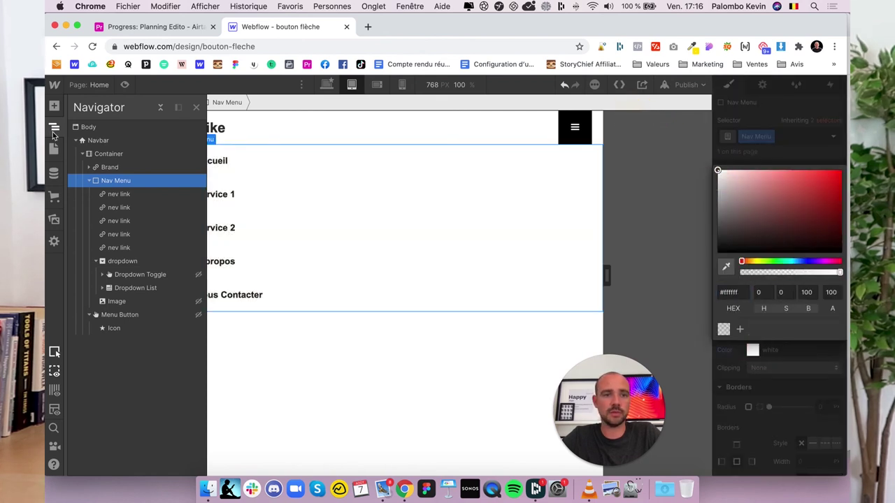
pyautogui.click(53, 132)
pyautogui.click(326, 84)
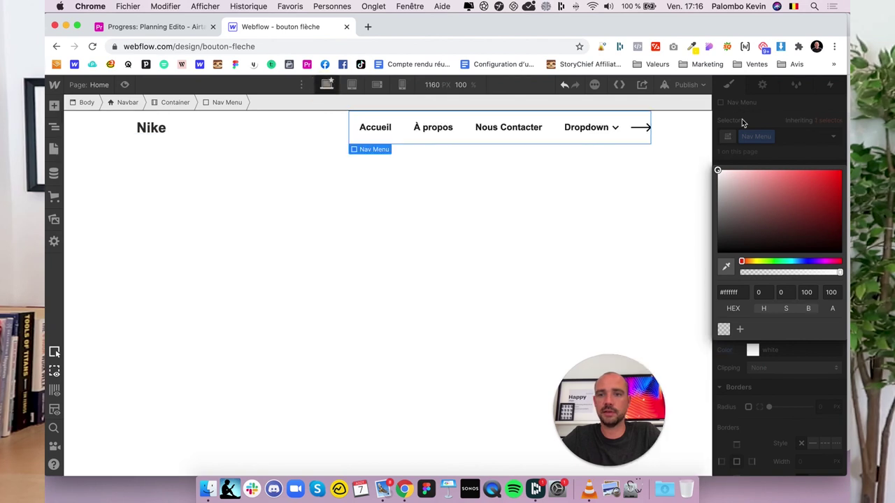
pyautogui.click(645, 256)
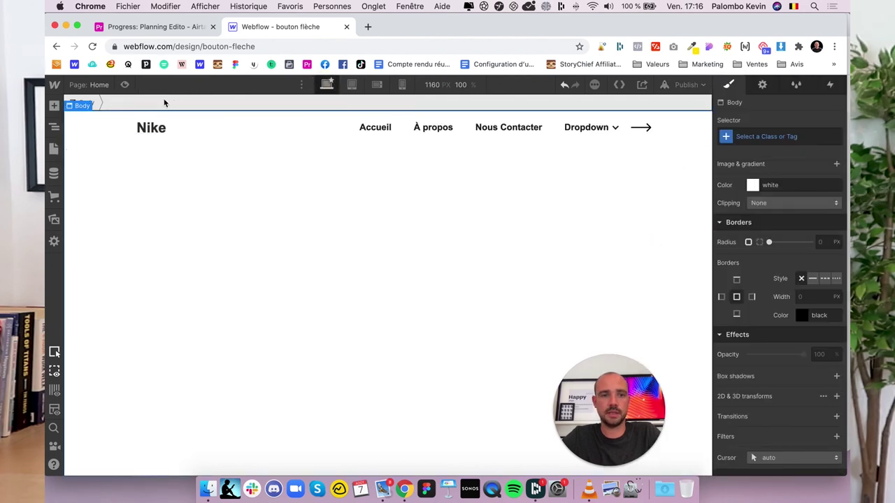
pyautogui.click(127, 86)
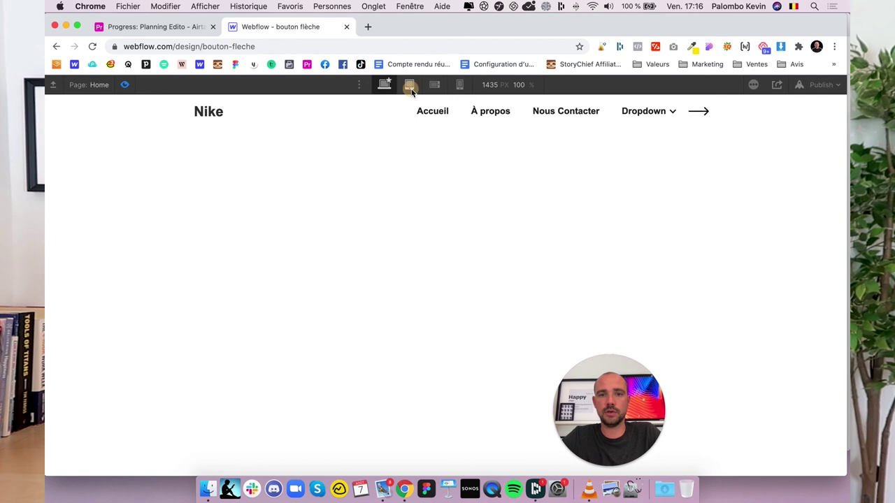
pyautogui.click(409, 85)
pyautogui.click(630, 112)
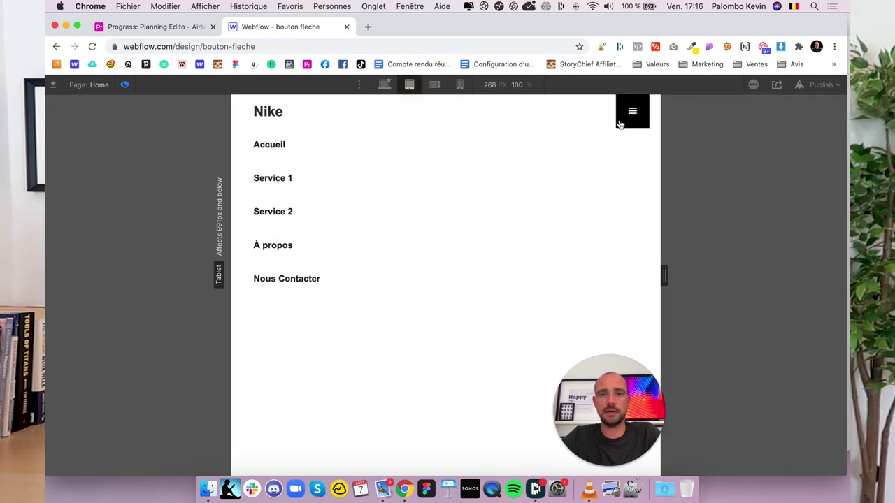
pyautogui.click(620, 116)
pyautogui.click(385, 85)
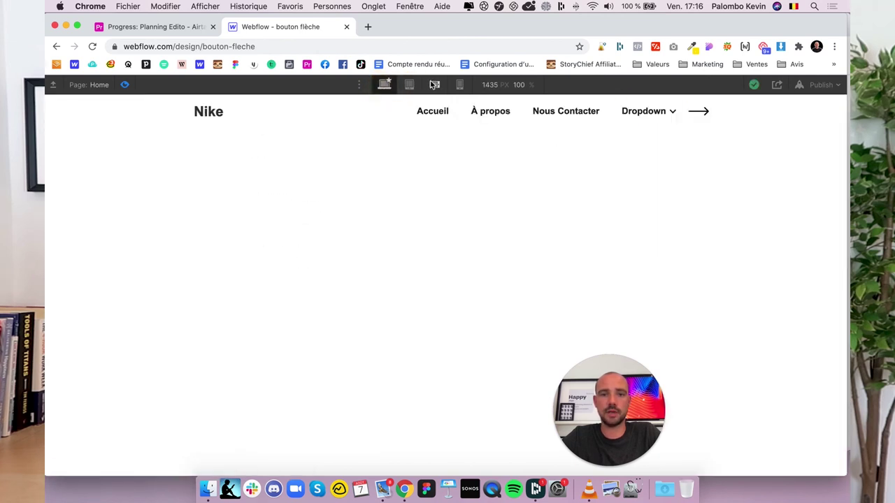
pyautogui.click(434, 85)
pyautogui.click(457, 84)
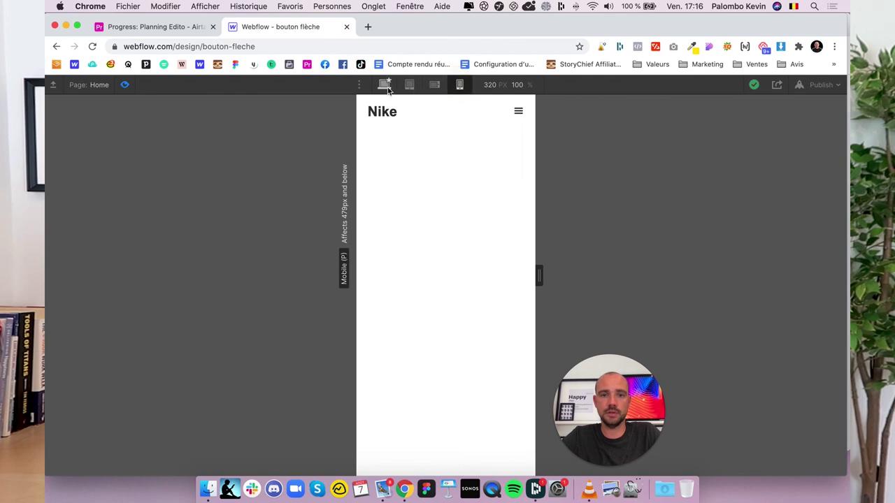
pyautogui.click(386, 85)
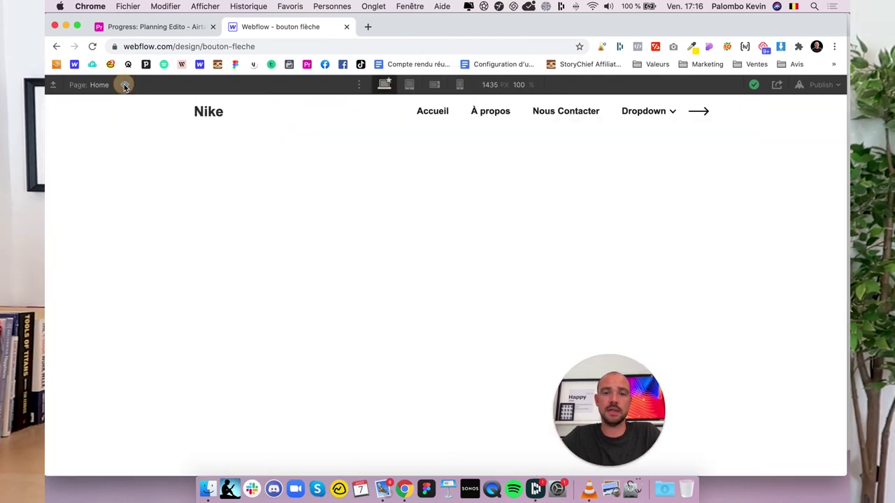
pyautogui.click(124, 85)
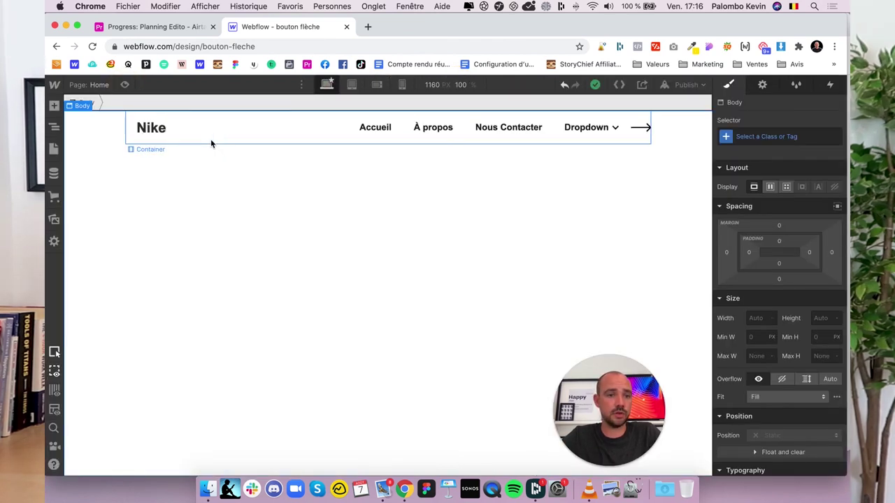
# Step: Select the navbar Container, collapse Nav Menu in the Navigator, and select Navbar
pyautogui.click(211, 142)
pyautogui.click(56, 128)
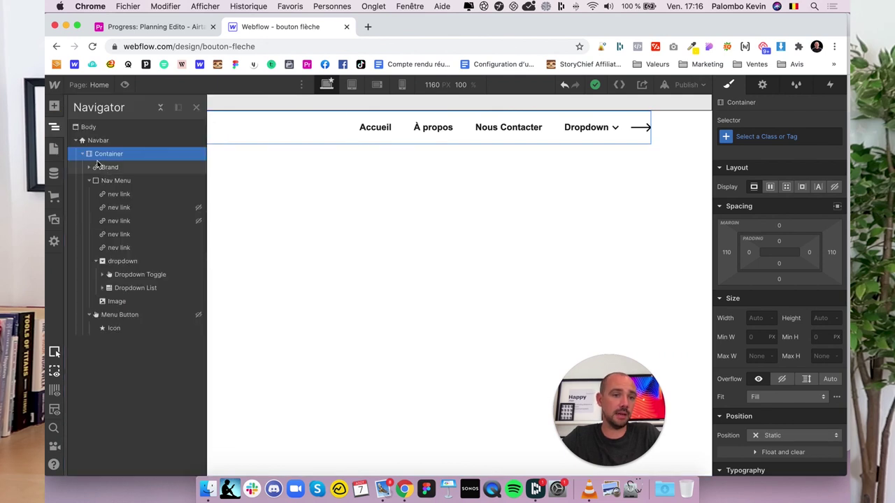
pyautogui.click(92, 180)
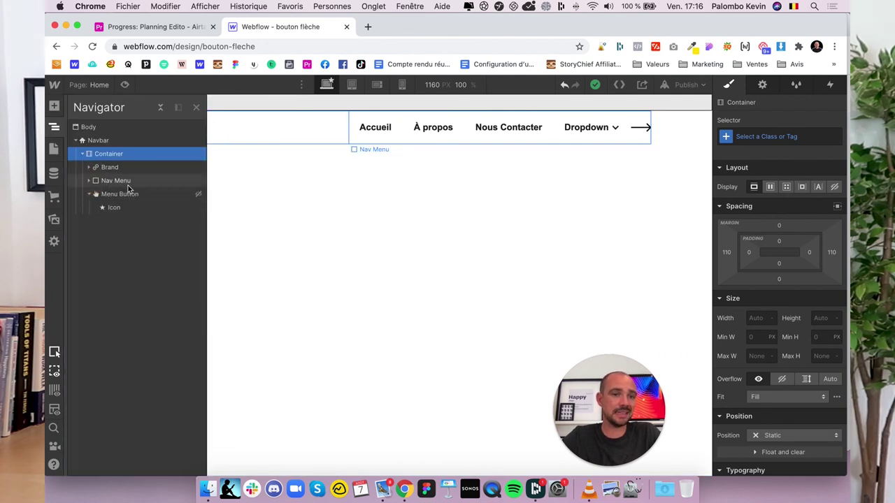
pyautogui.click(104, 142)
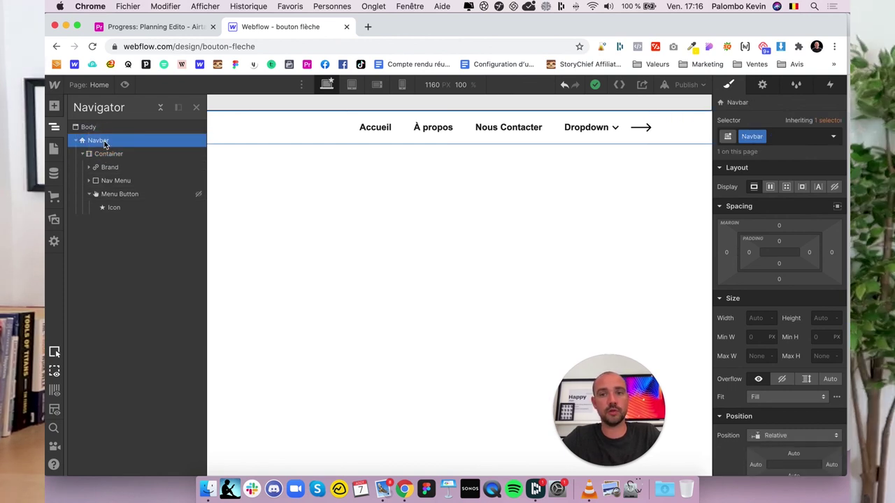